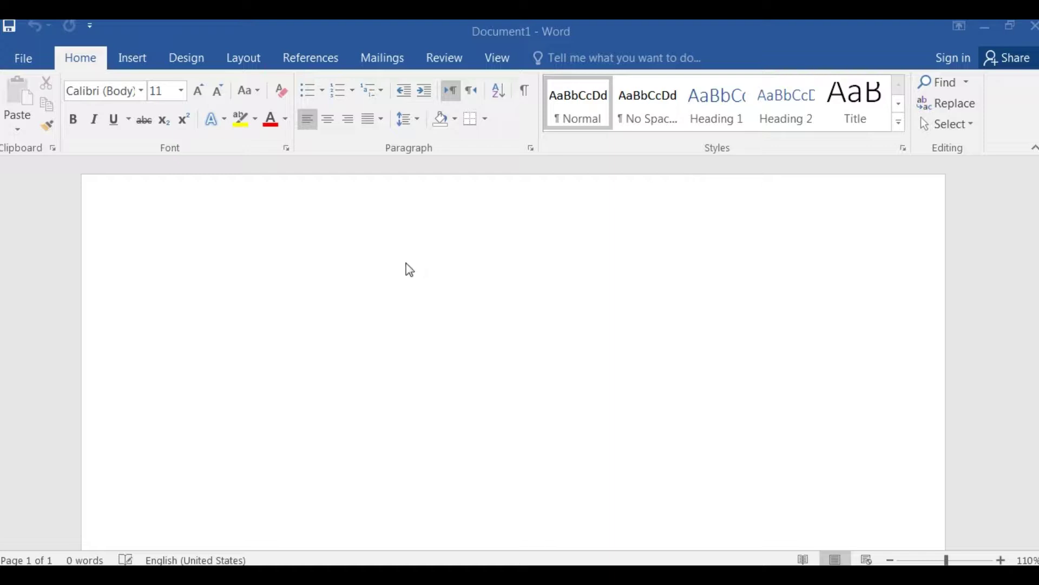
# - Insert a table with nine columns and six rows at the start of the blank document
pyautogui.click(313, 325)
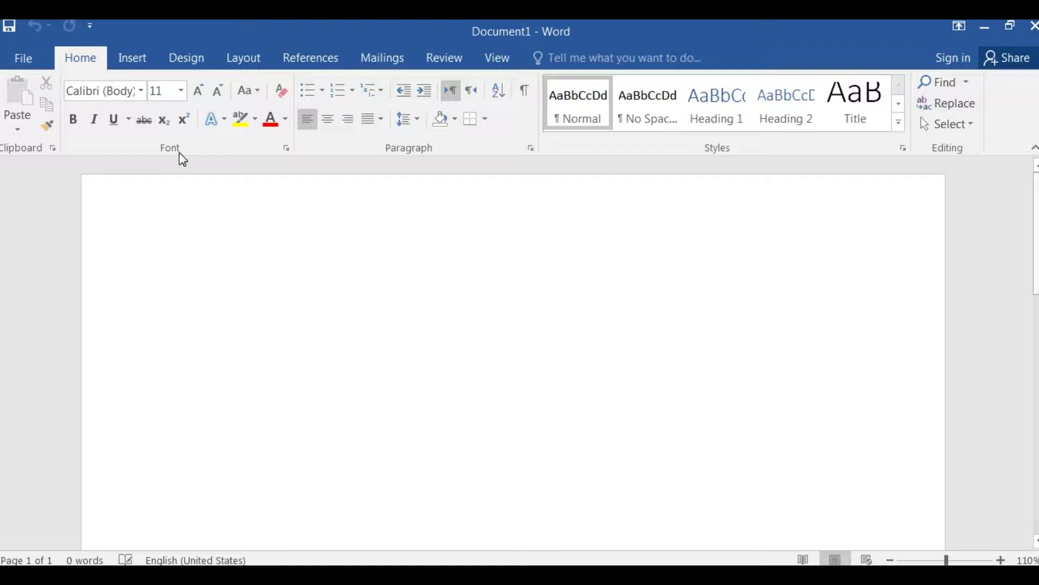
pyautogui.click(138, 58)
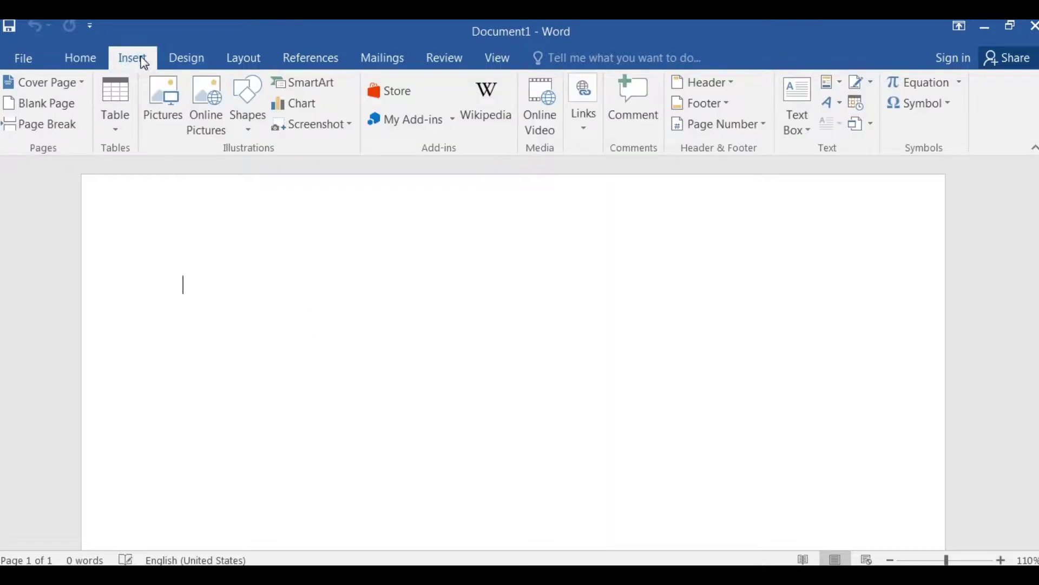
pyautogui.click(117, 126)
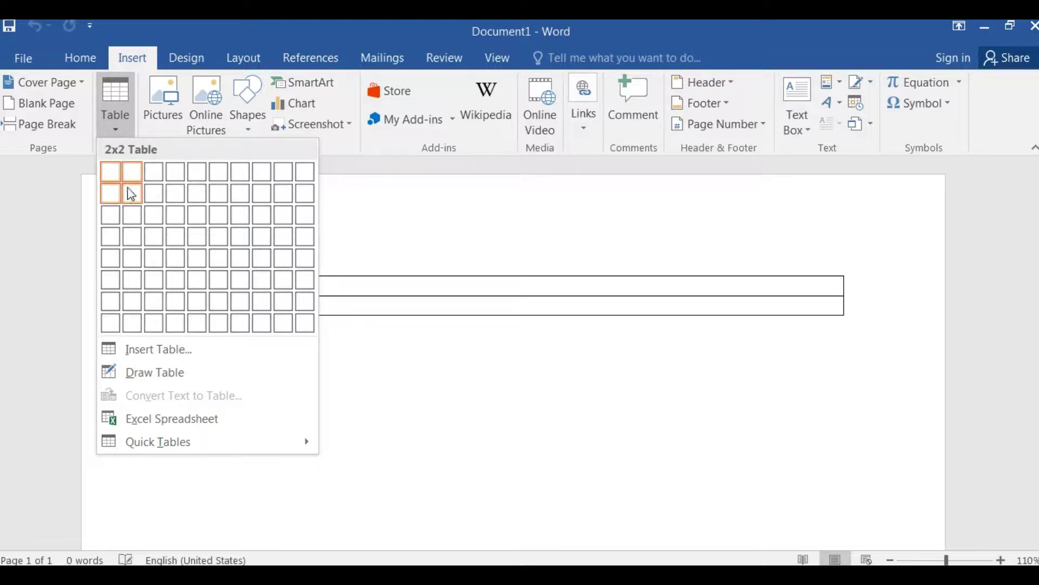
pyautogui.click(281, 282)
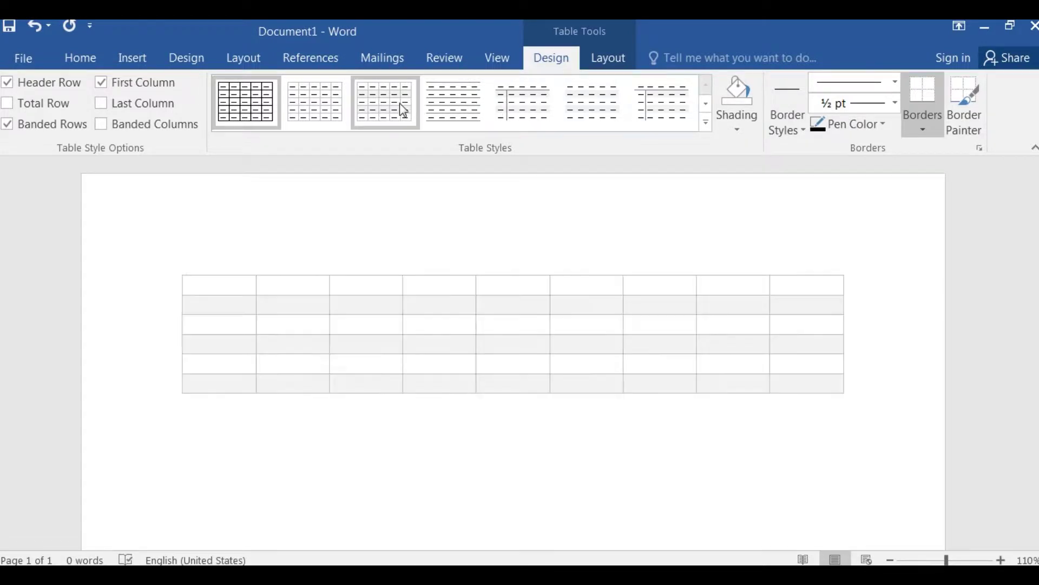
# - Try plain, lined, green, blue, yellow and gray table styles on the table one after another
pyautogui.click(311, 109)
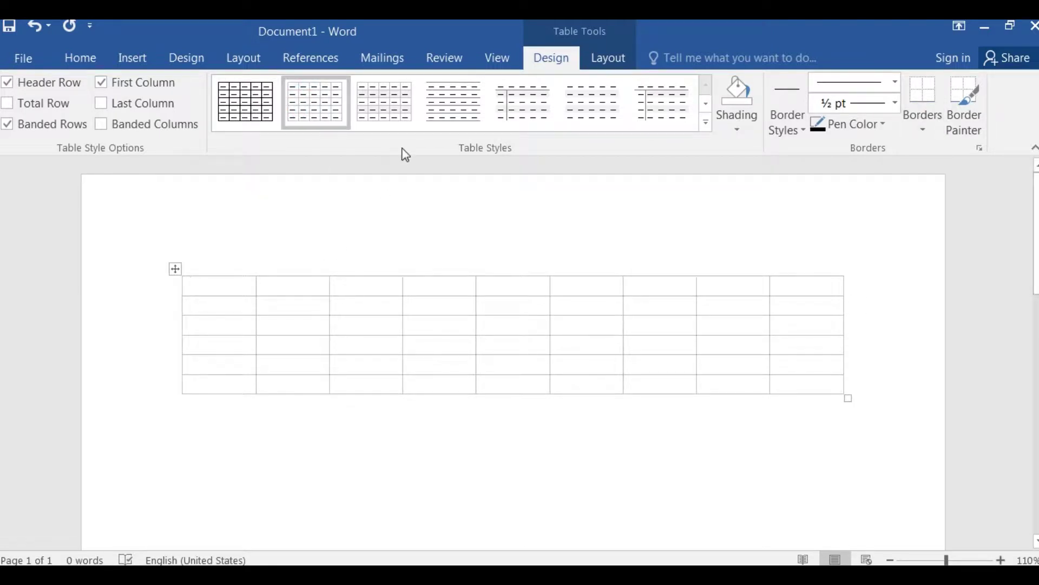
pyautogui.click(394, 111)
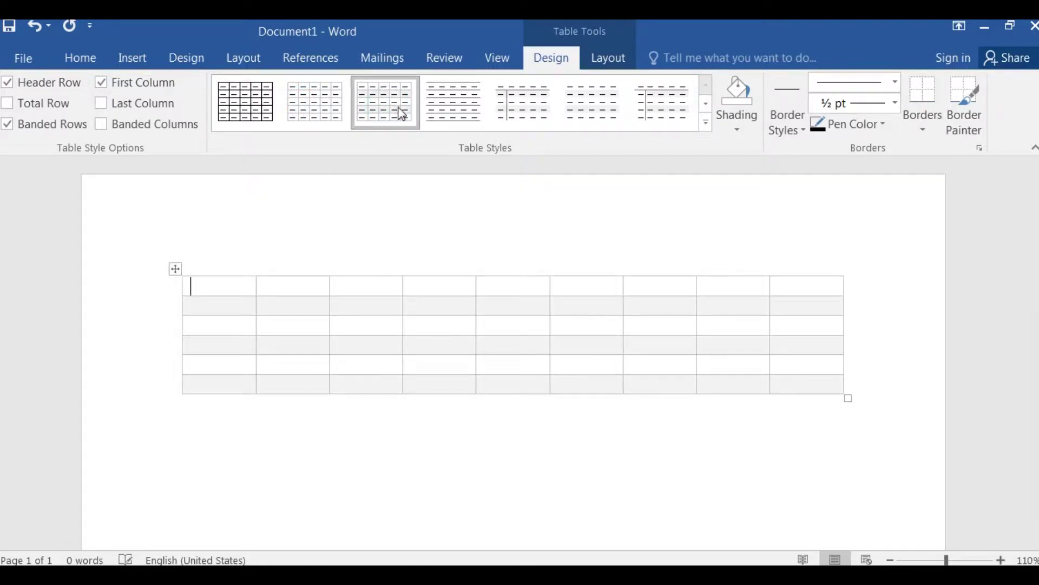
pyautogui.click(455, 114)
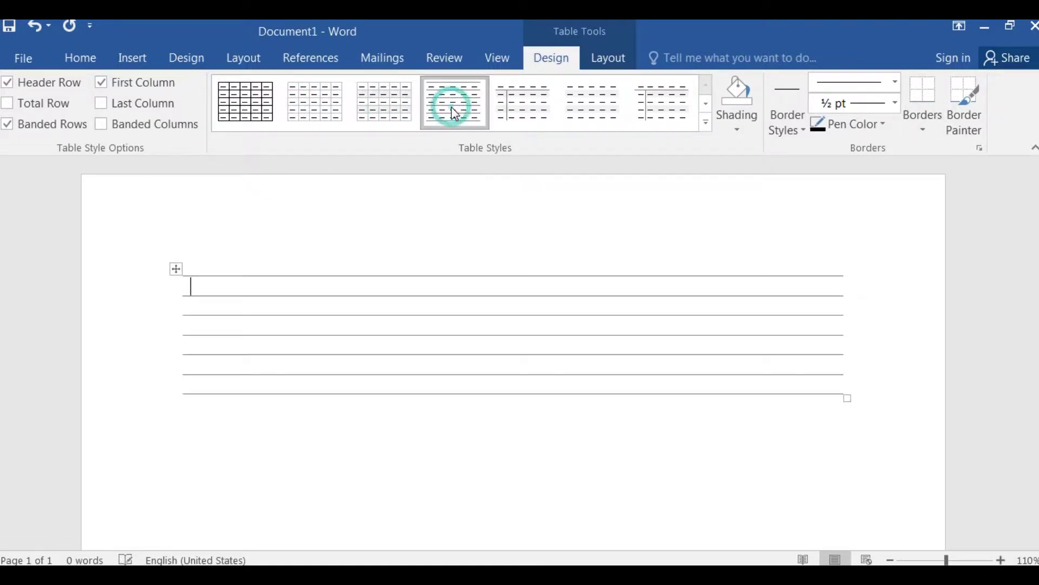
pyautogui.click(709, 108)
pyautogui.click(653, 108)
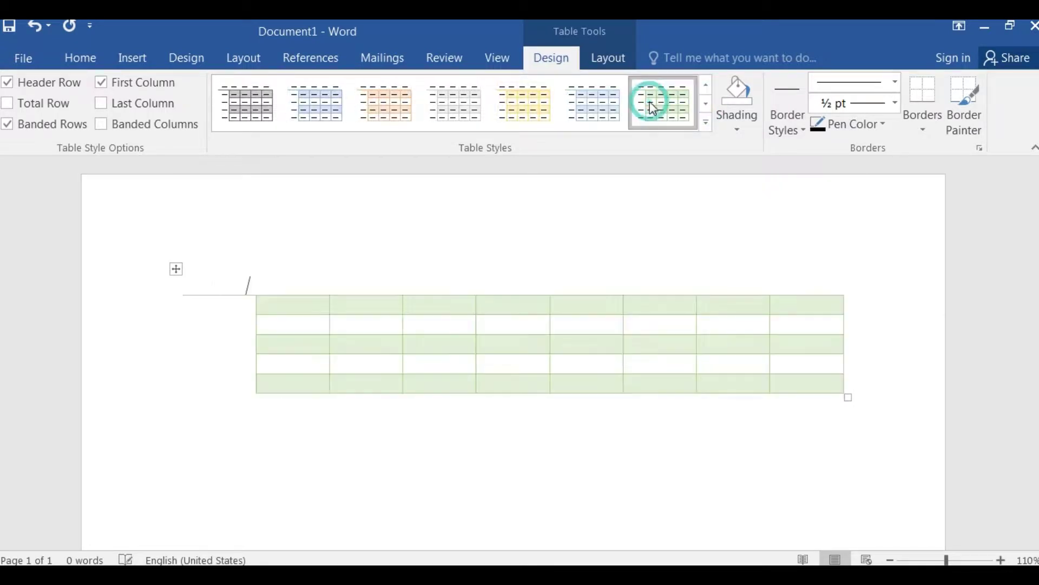
pyautogui.click(587, 104)
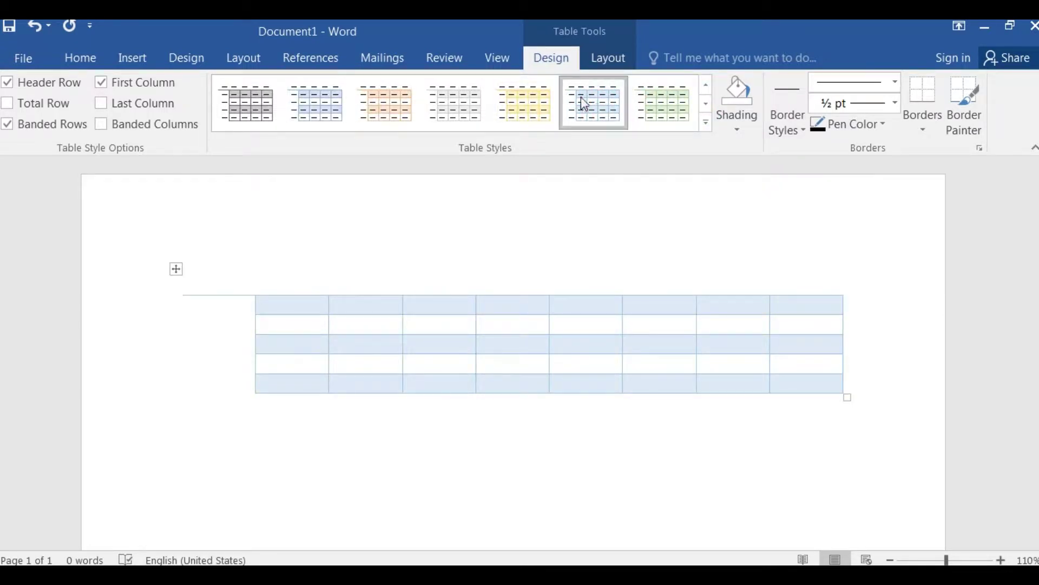
pyautogui.click(512, 105)
pyautogui.click(449, 107)
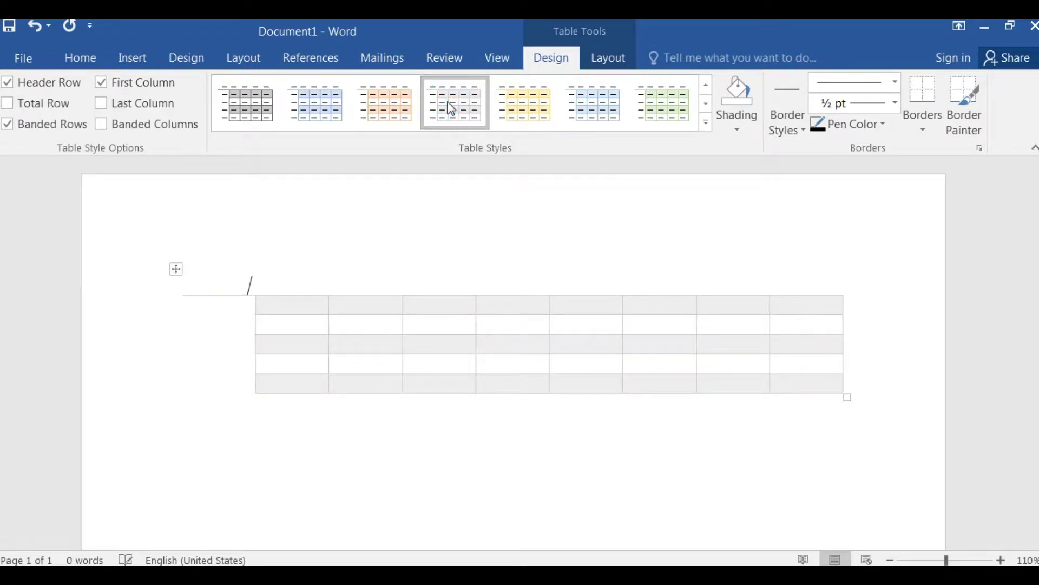
# - Return the table to the black full-grid style
pyautogui.click(706, 87)
pyautogui.click(705, 87)
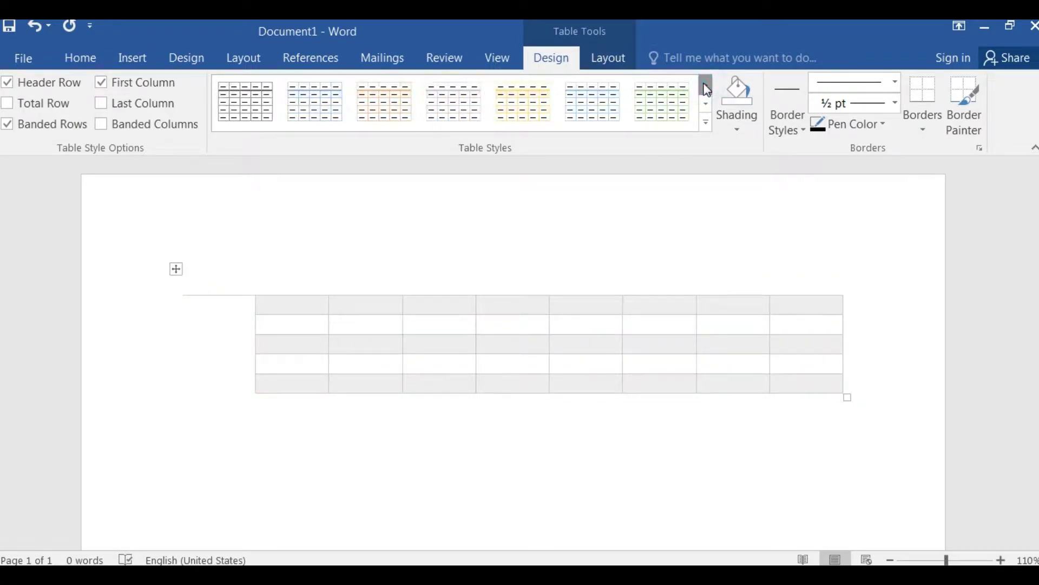
pyautogui.click(706, 87)
pyautogui.click(236, 102)
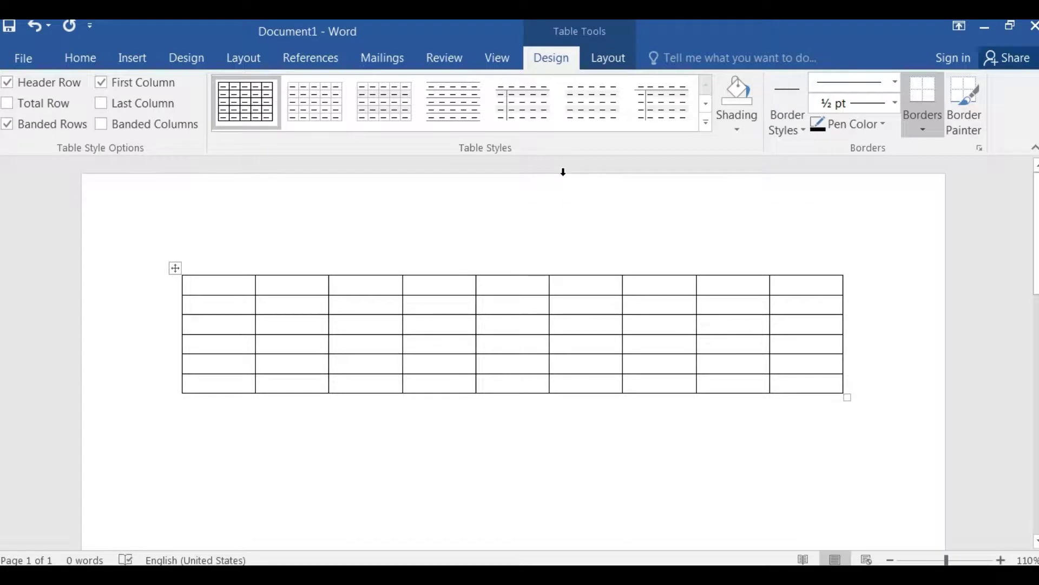
# - Shade the first cell of the third row with the gold theme color
pyautogui.moveTo(706, 260)
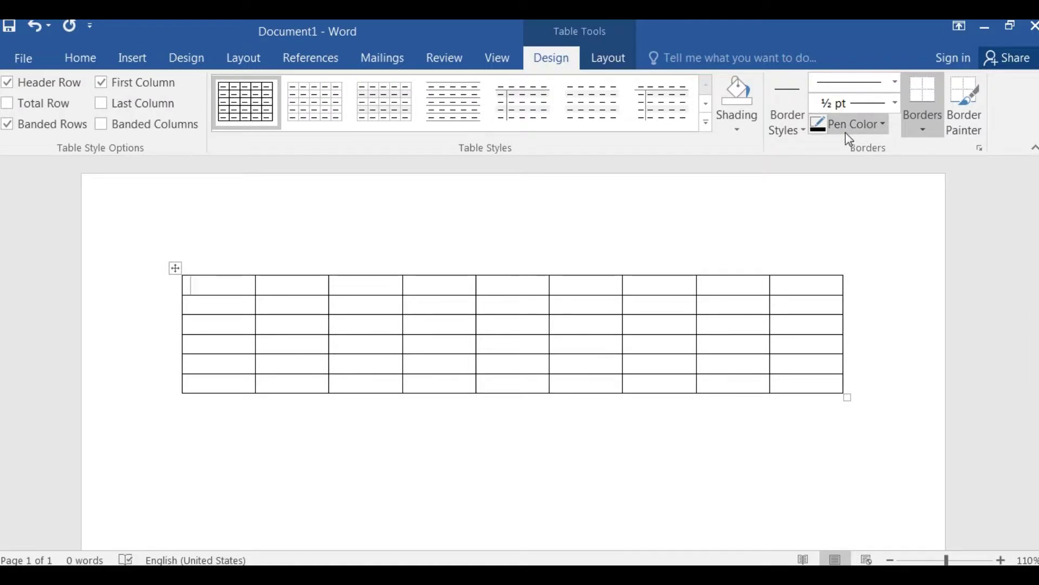
pyautogui.click(738, 121)
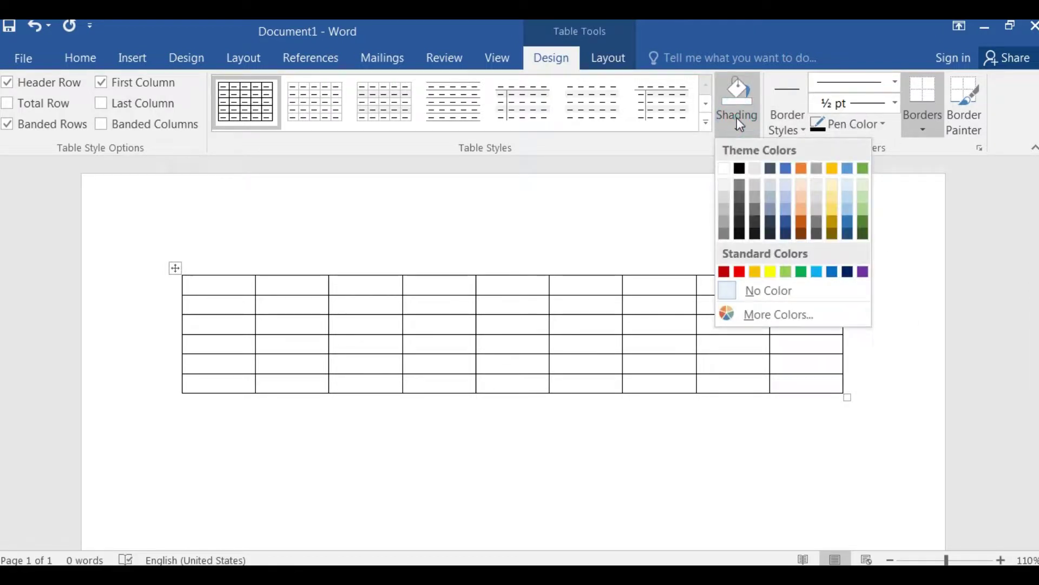
pyautogui.click(500, 304)
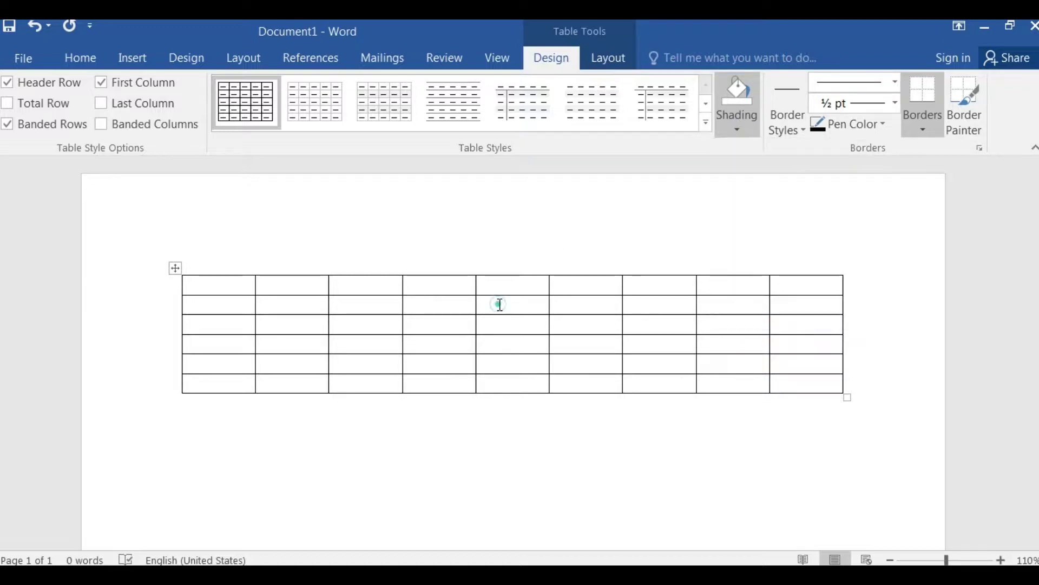
pyautogui.click(241, 329)
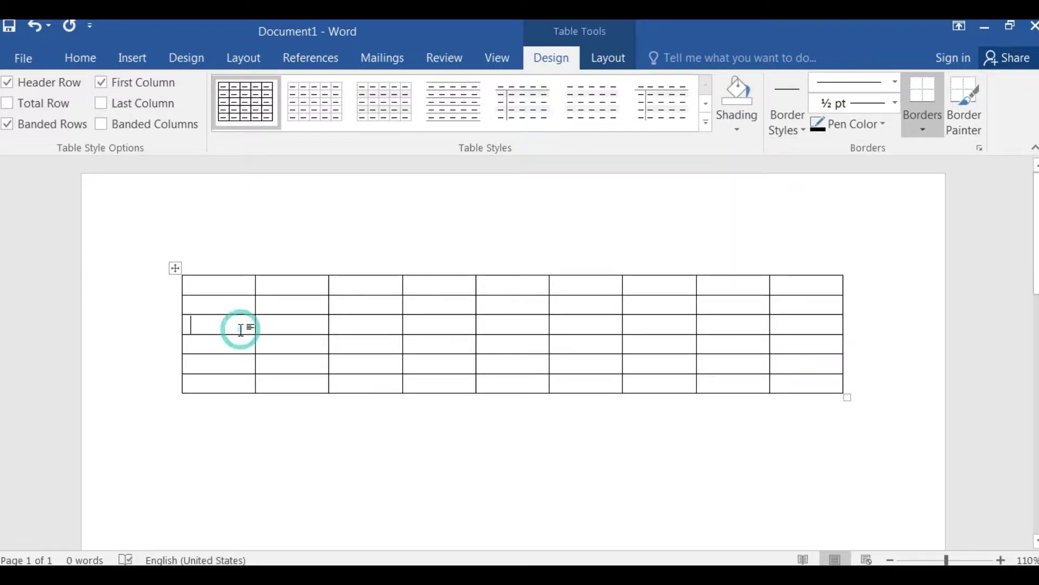
pyautogui.click(741, 117)
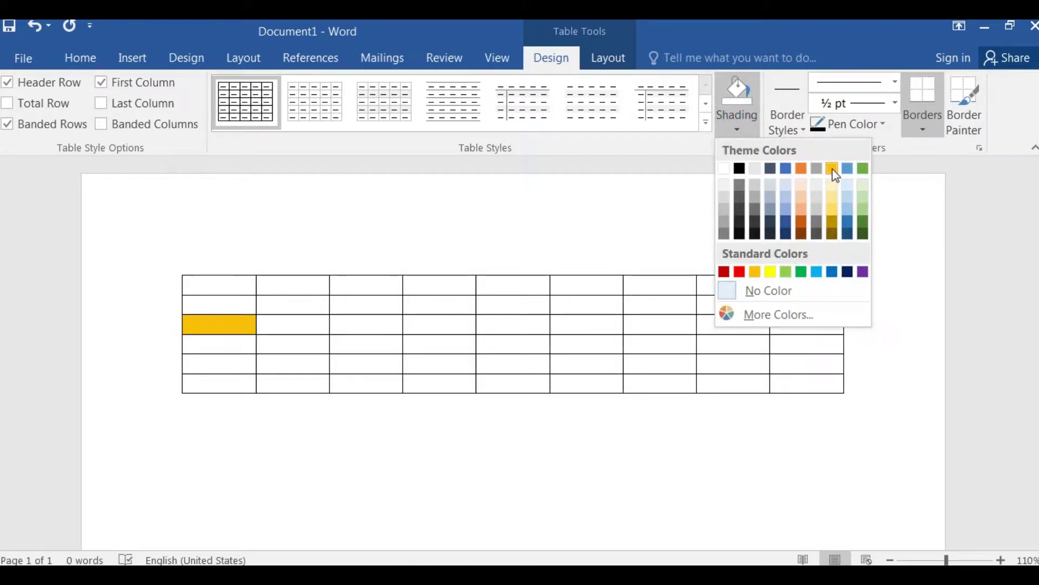
pyautogui.click(832, 169)
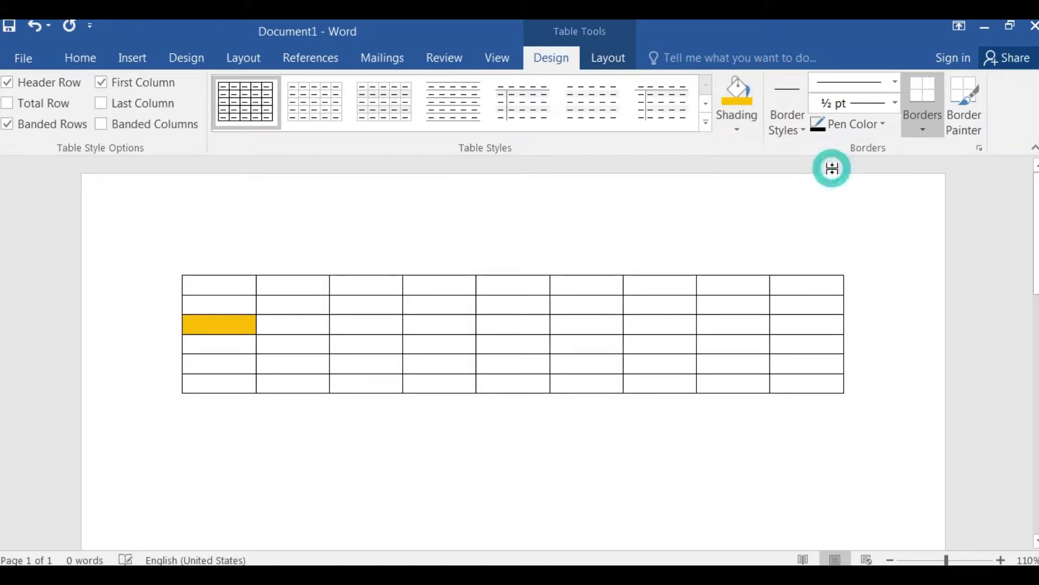
# - Enter "sample" in the gold cell of the third row
pyautogui.click(302, 326)
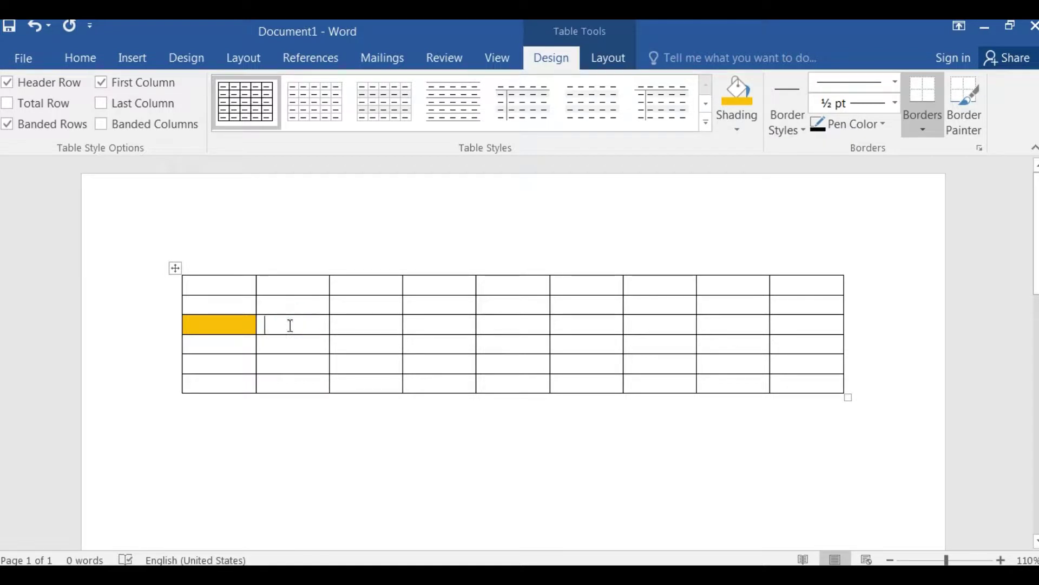
pyautogui.click(220, 330)
pyautogui.write('sample')
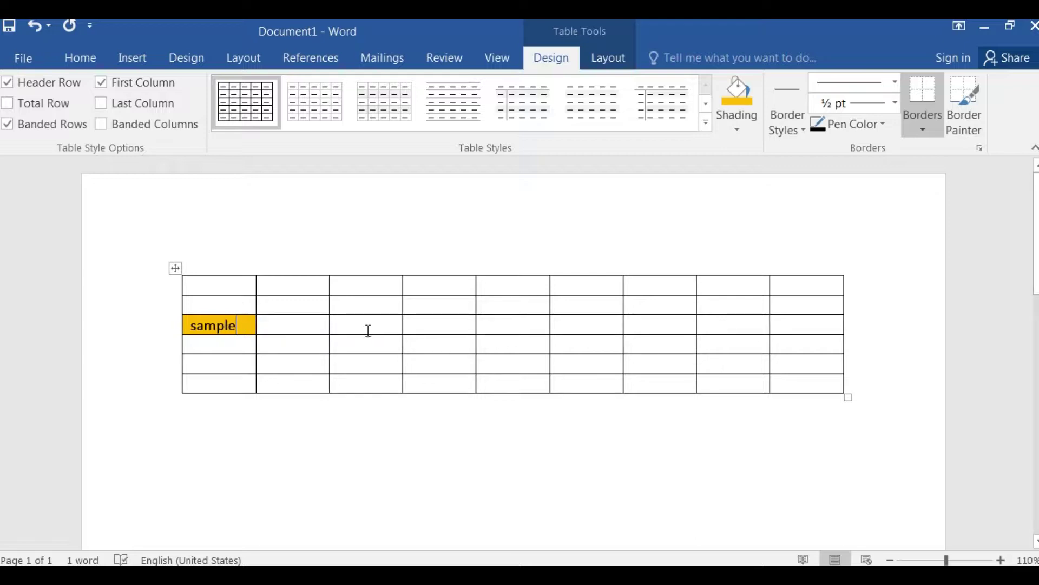
# - Shade the fifth cell of the third row with the standard light blue and enter "Number 2" in it
pyautogui.click(497, 327)
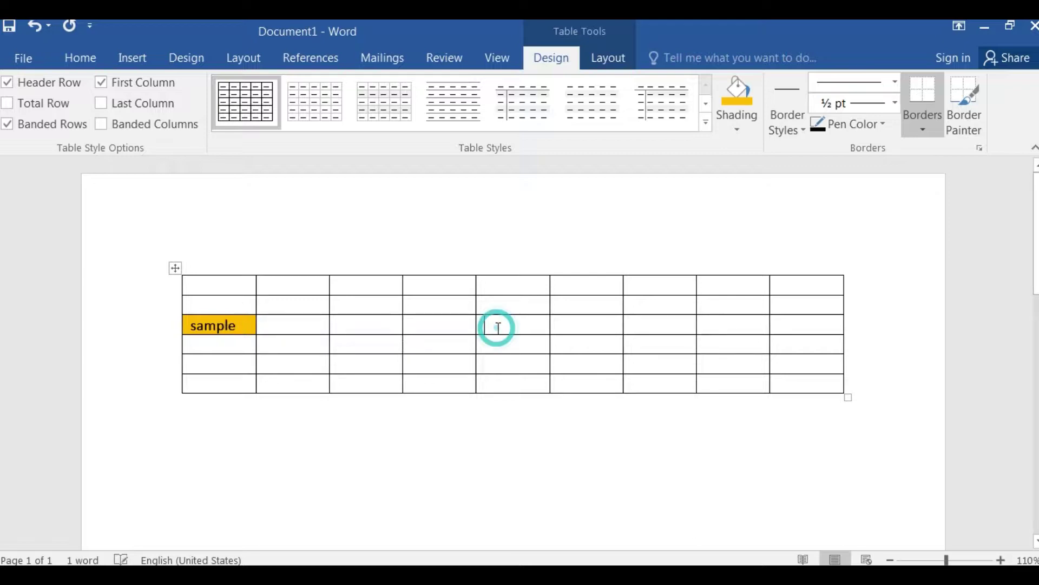
pyautogui.click(745, 127)
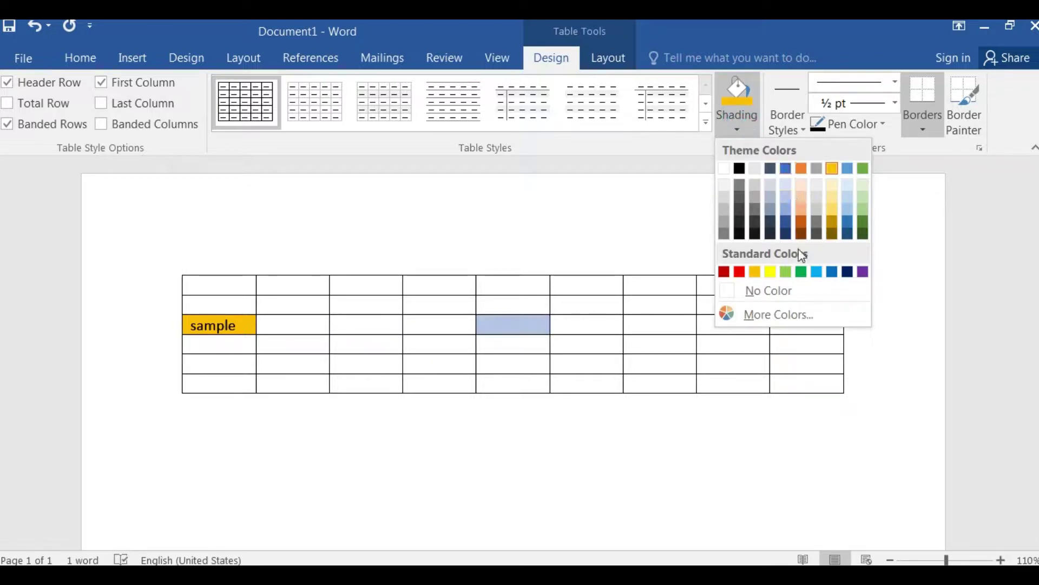
pyautogui.click(816, 272)
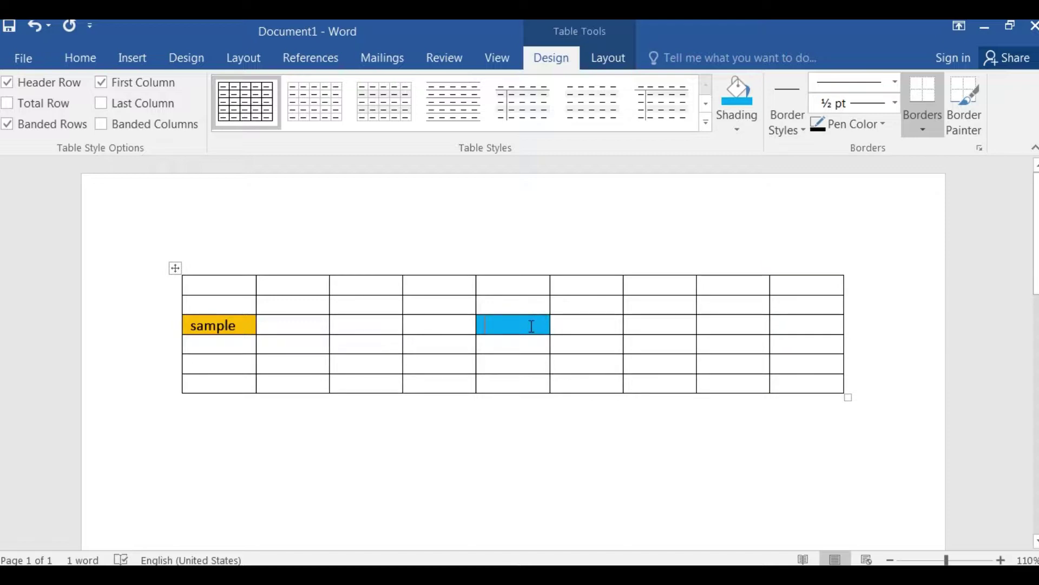
pyautogui.write('Number')
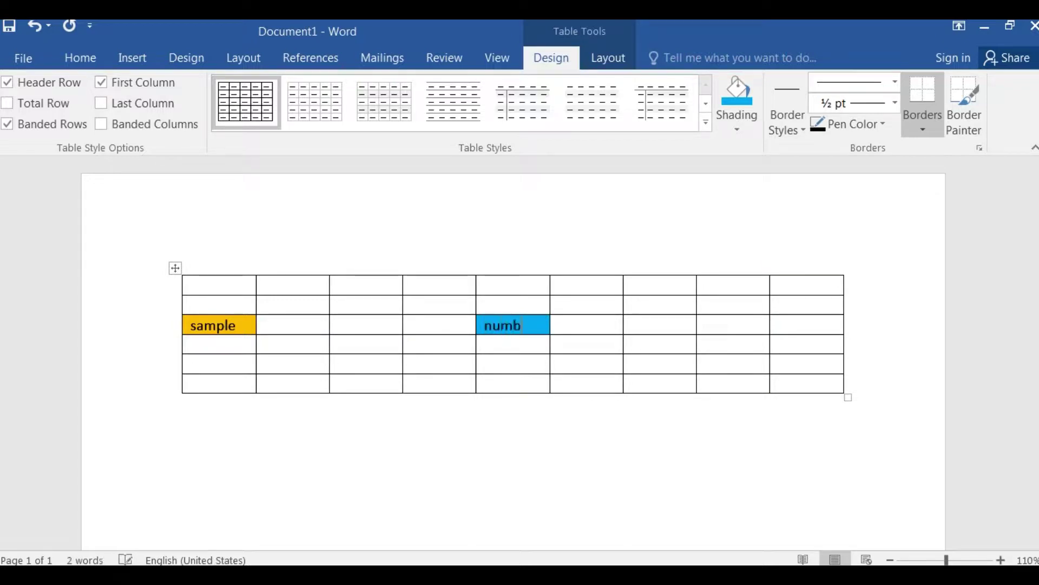
pyautogui.press('Return')
pyautogui.write('2')
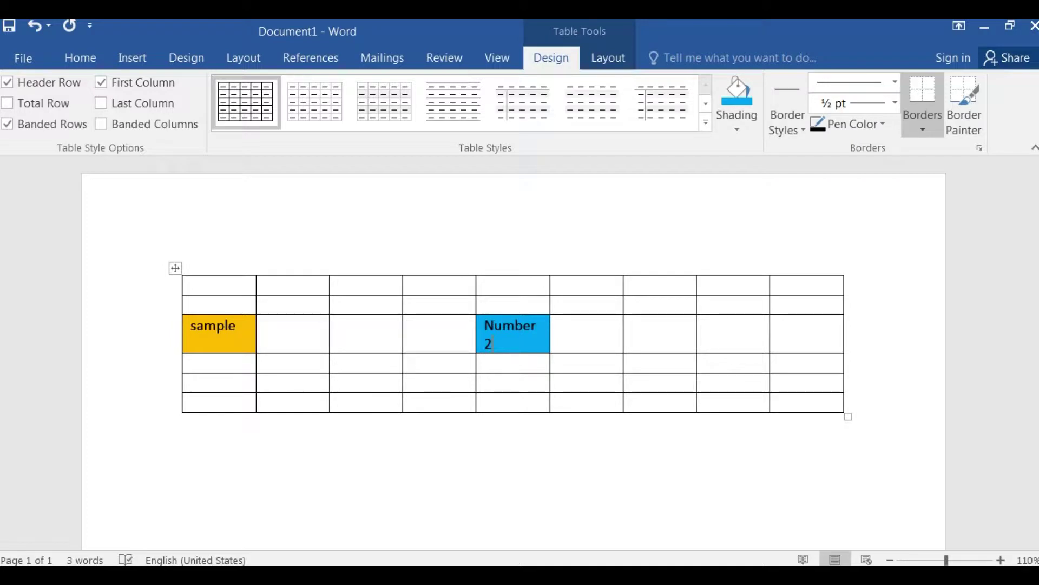
# - Choose the blue double-line theme border style for painting table borders
pyautogui.click(674, 331)
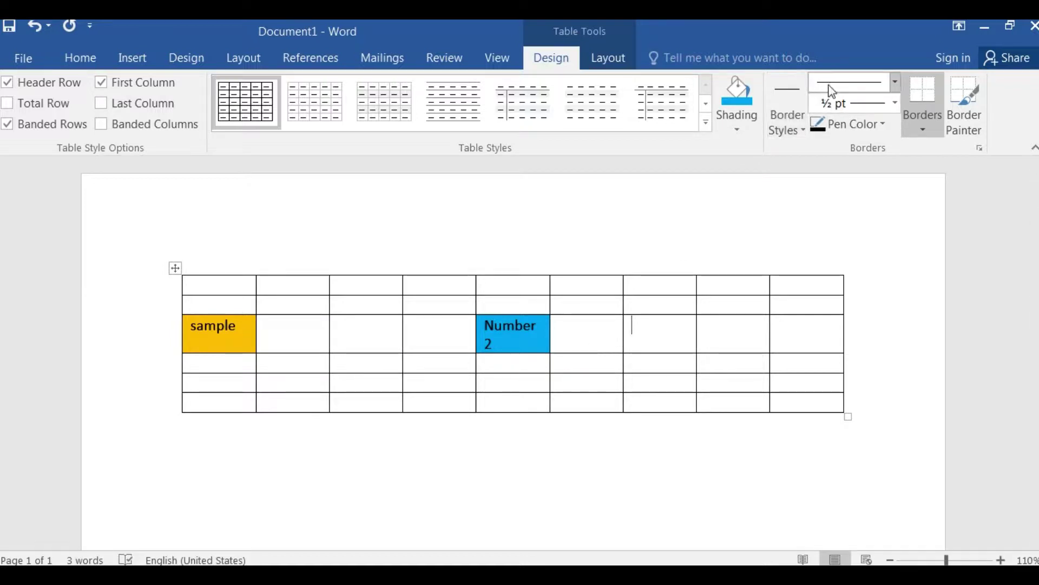
pyautogui.click(791, 119)
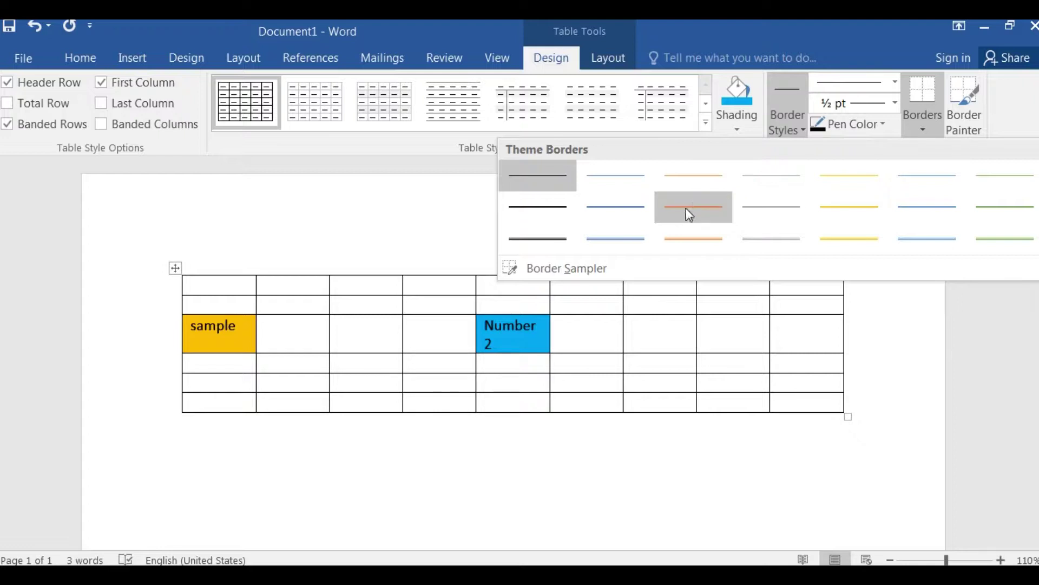
pyautogui.click(626, 232)
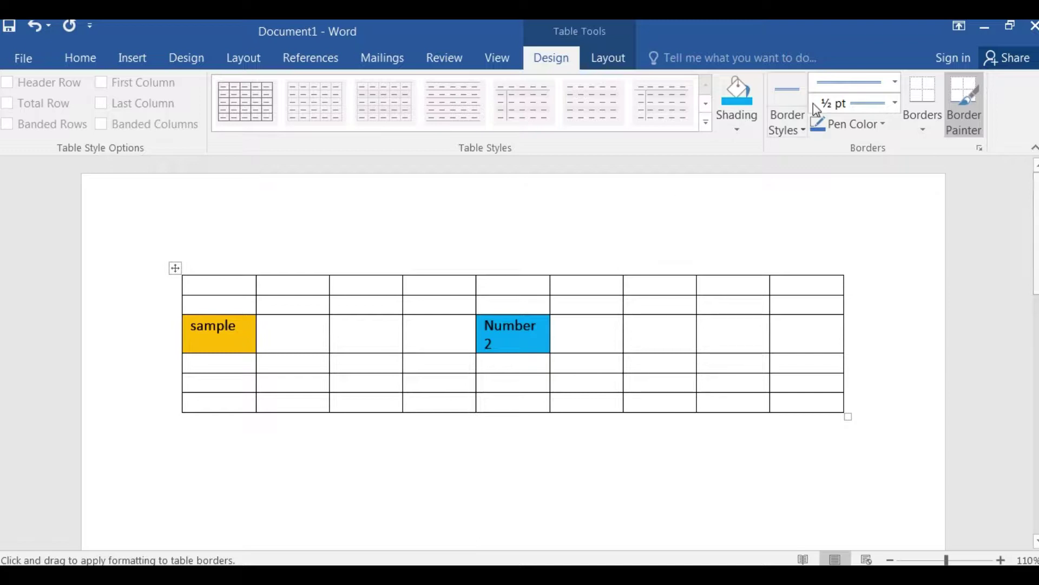
# - Paint gold double-line borders above the top row's third and fifth cells and below row 3 cell 7, row 5 cell 6 and row 6 cell 4
pyautogui.click(792, 115)
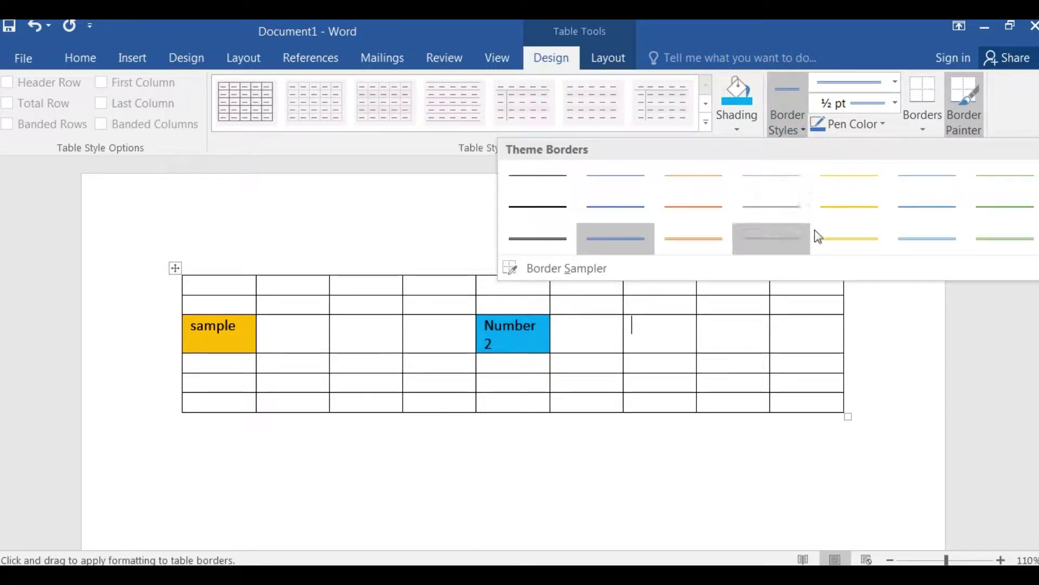
pyautogui.click(841, 236)
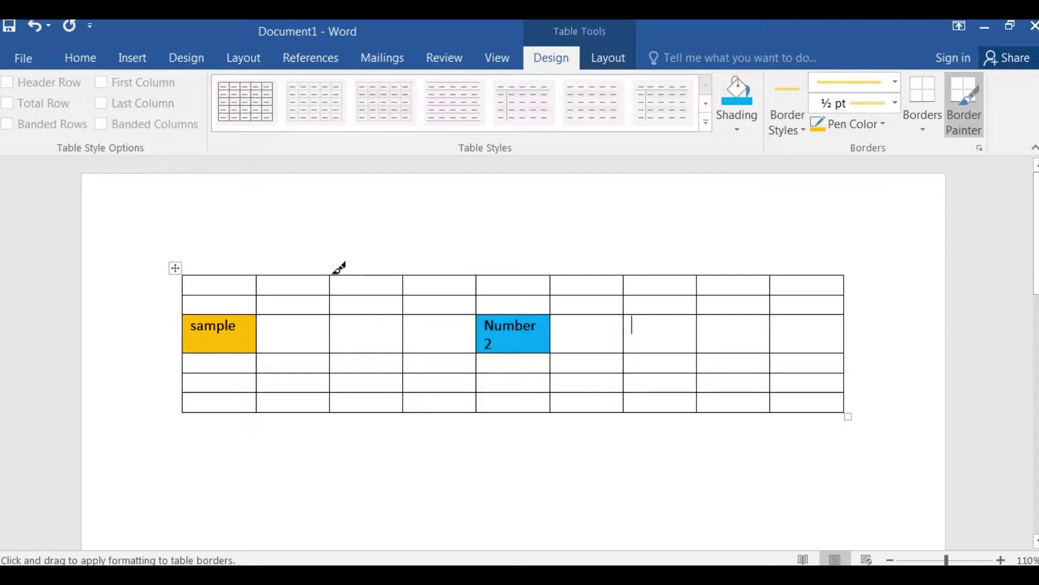
pyautogui.moveTo(332, 274); pyautogui.dragTo(388, 276)
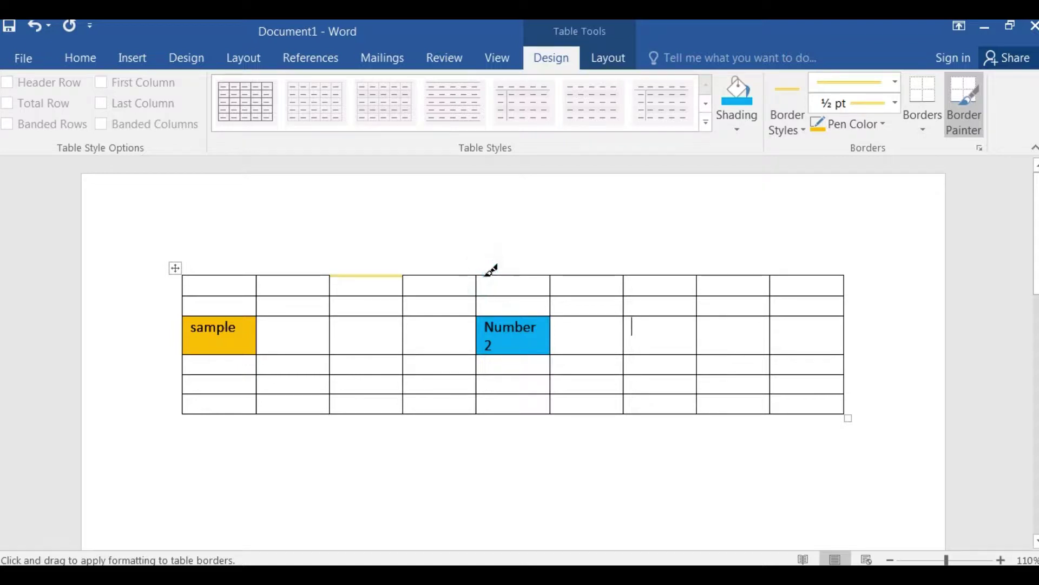
pyautogui.moveTo(487, 269); pyautogui.dragTo(547, 270)
pyautogui.moveTo(632, 349); pyautogui.dragTo(670, 348)
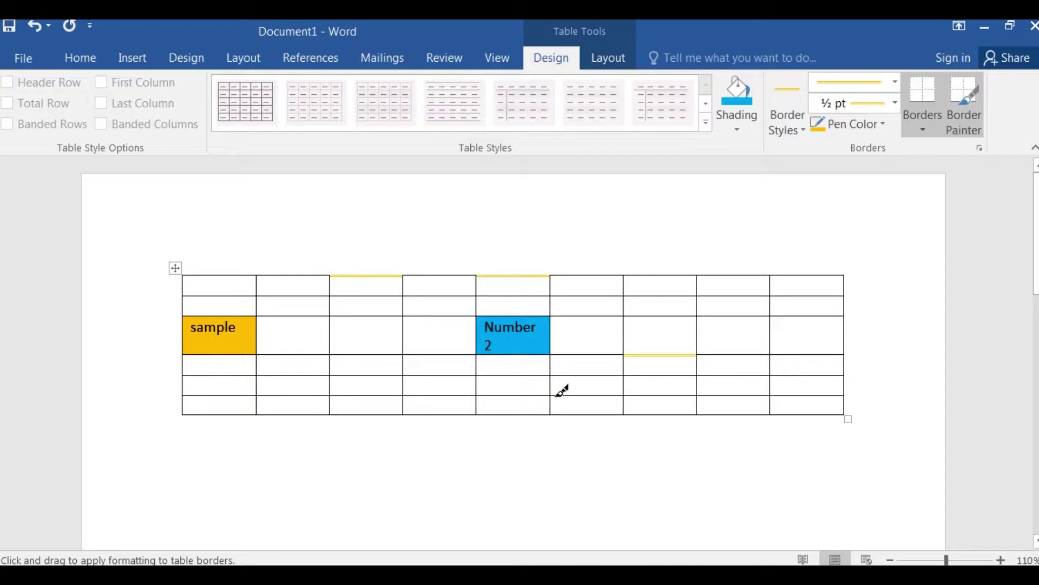
pyautogui.moveTo(563, 389); pyautogui.dragTo(597, 390)
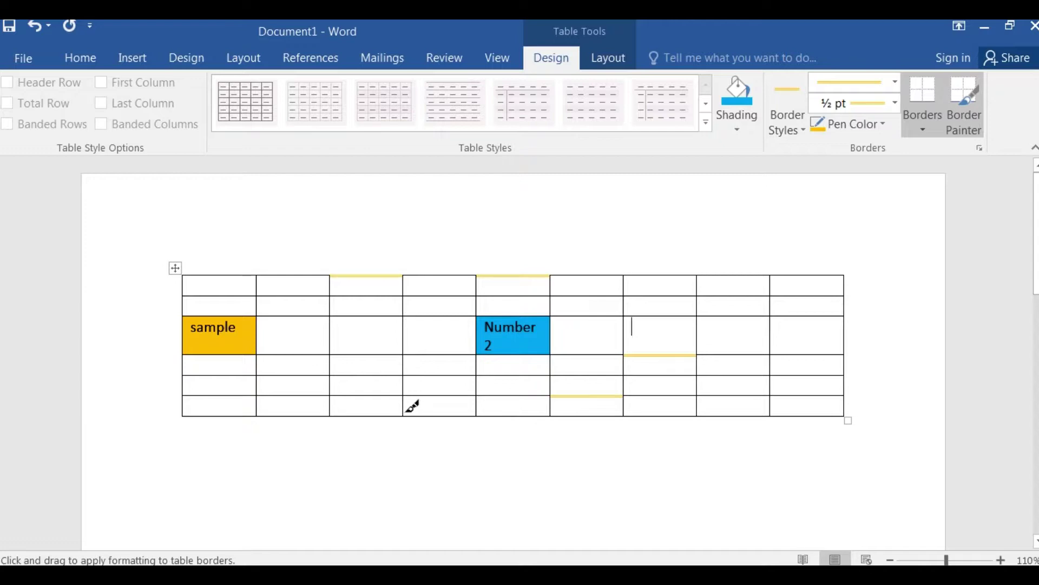
pyautogui.moveTo(412, 406)
pyautogui.mouseDown()
pyautogui.moveTo(476, 411)
pyautogui.moveTo(453, 406)
pyautogui.moveTo(463, 404)
pyautogui.mouseUp()
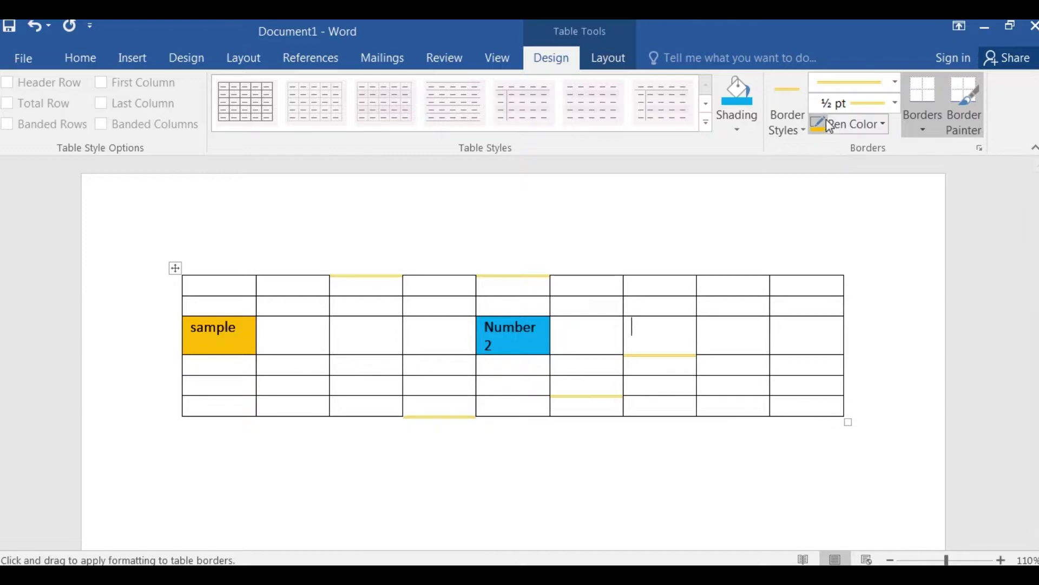
# - Set the border pen colour to the darkest theme green and paint a double-line border below row 3 cell 8
pyautogui.click(842, 122)
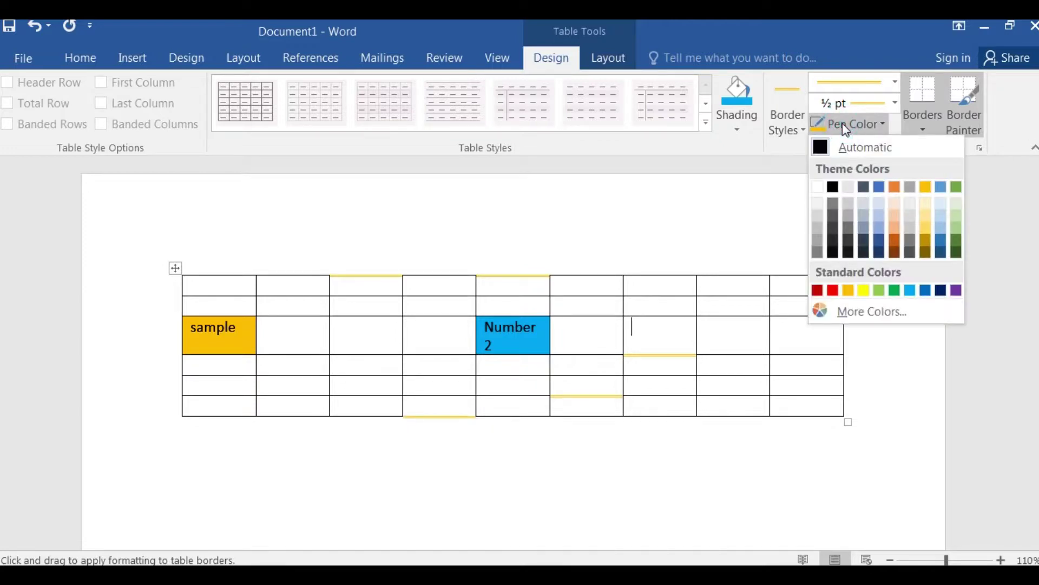
pyautogui.click(956, 252)
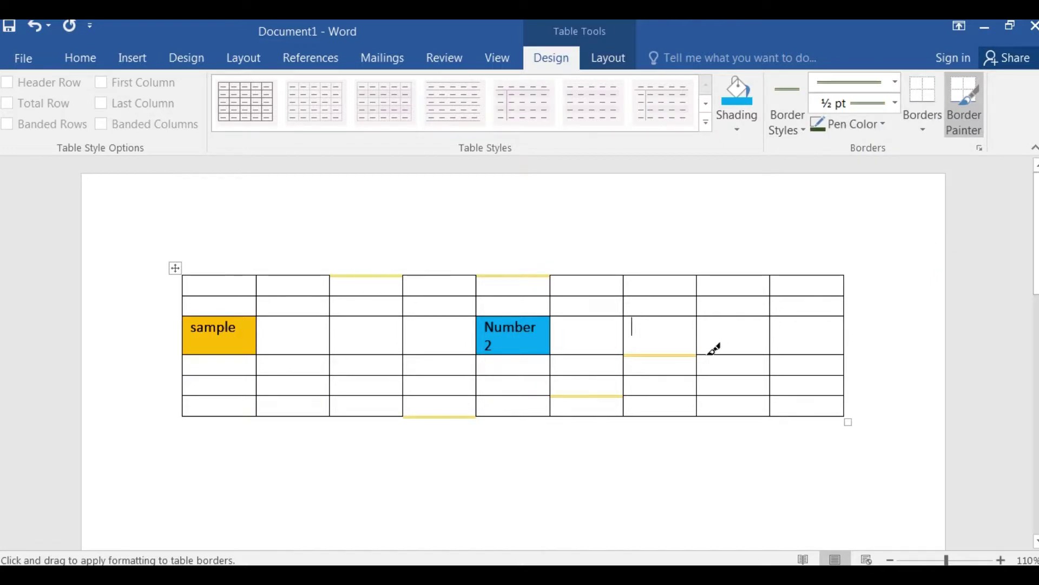
pyautogui.moveTo(710, 349); pyautogui.dragTo(751, 348)
# - Set the pen colour to standard red and paint double-line borders below row 1 cell 7 and row 2 cell 8
pyautogui.click(879, 125)
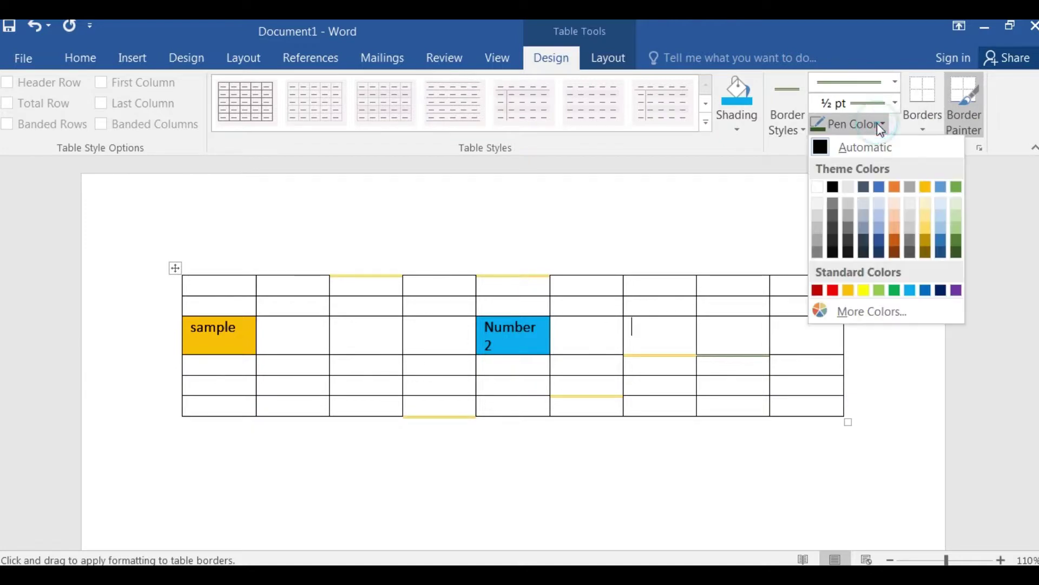
pyautogui.click(836, 292)
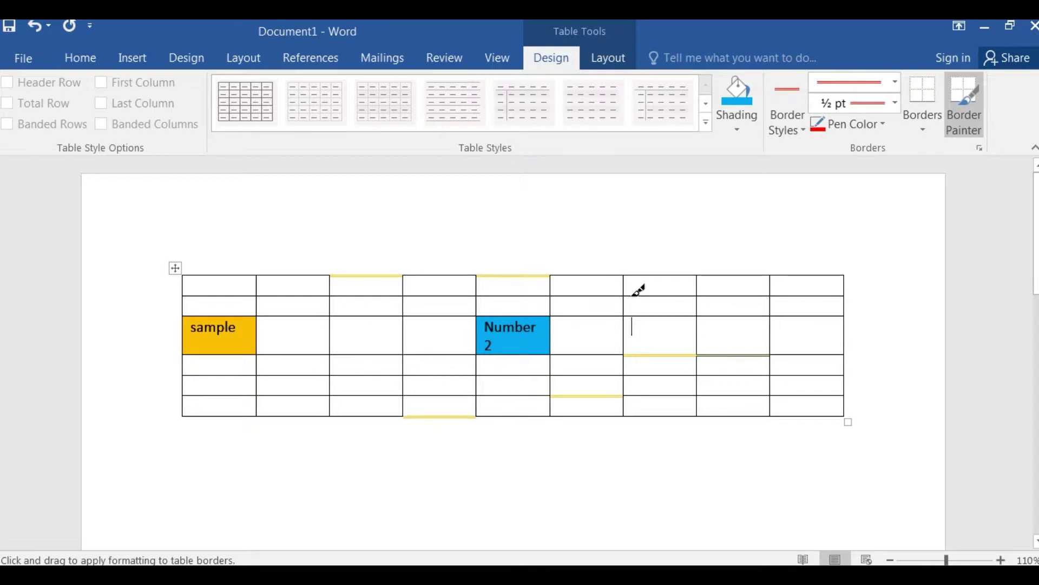
pyautogui.moveTo(632, 295); pyautogui.dragTo(677, 296)
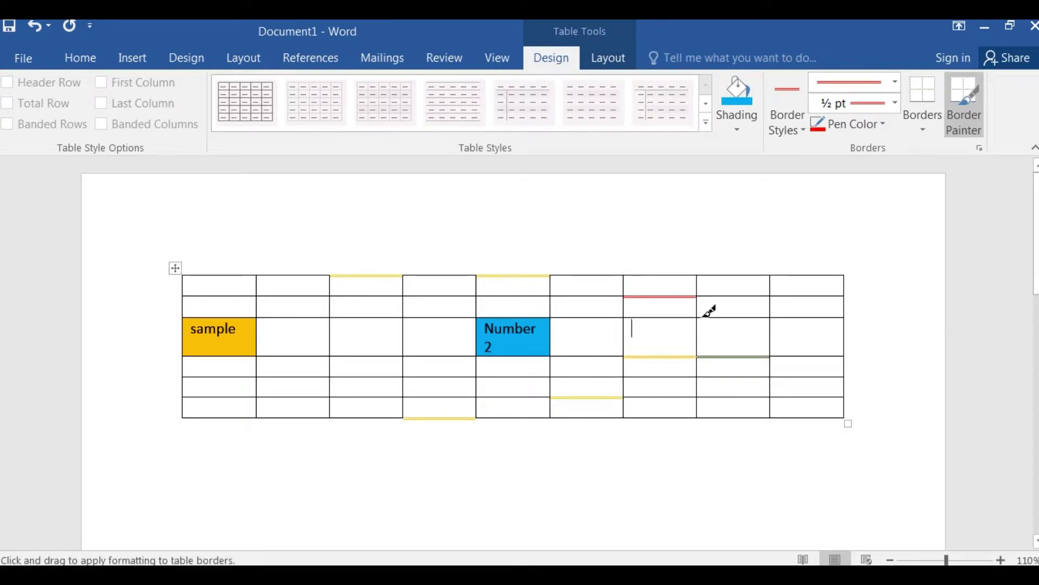
pyautogui.moveTo(706, 318); pyautogui.dragTo(743, 319)
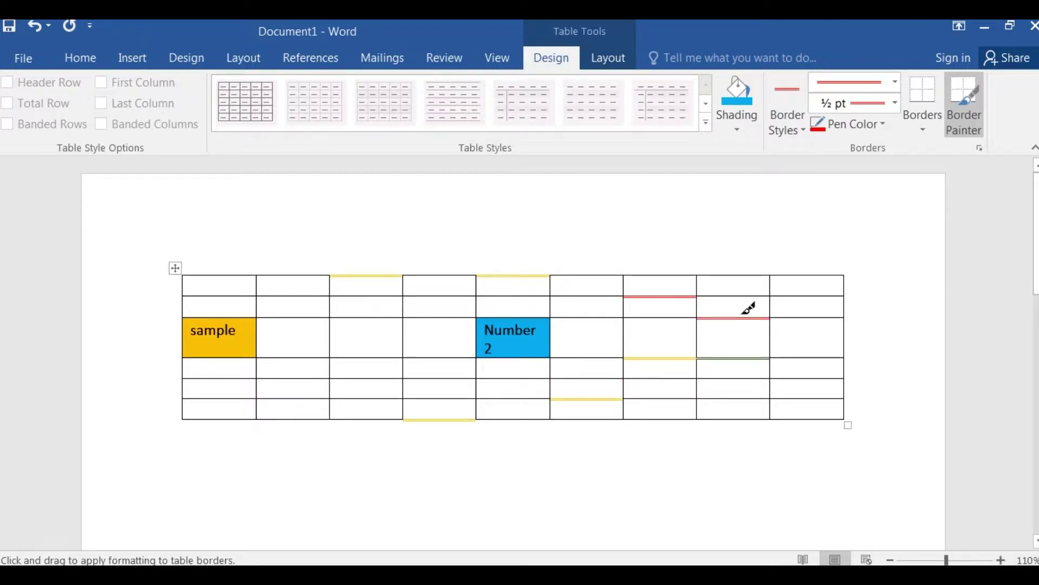
# - Choose the dash-dot line style and paint red borders above the top row's eighth and ninth cells
pyautogui.click(896, 84)
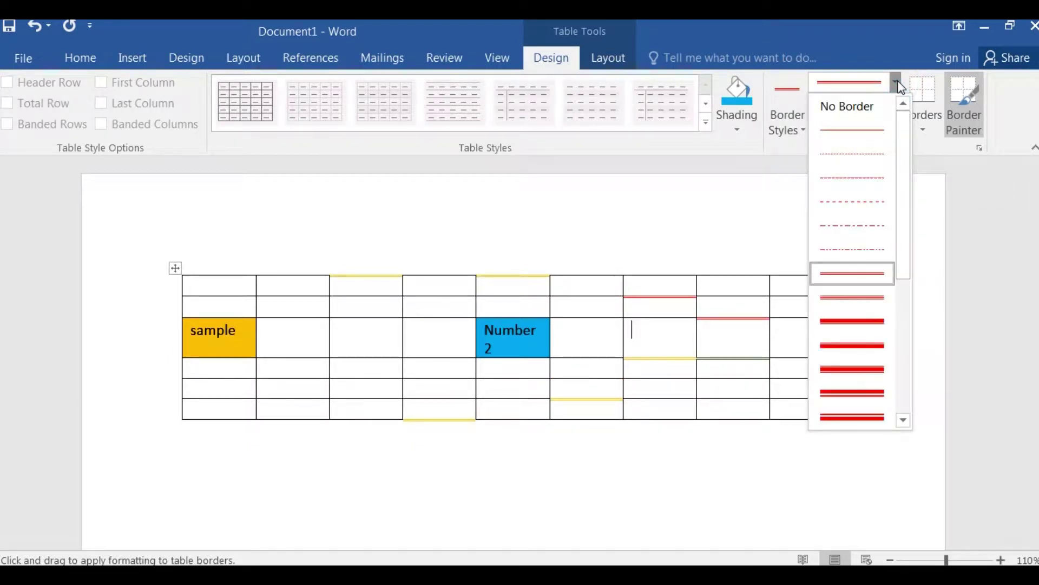
pyautogui.click(790, 138)
pyautogui.click(793, 135)
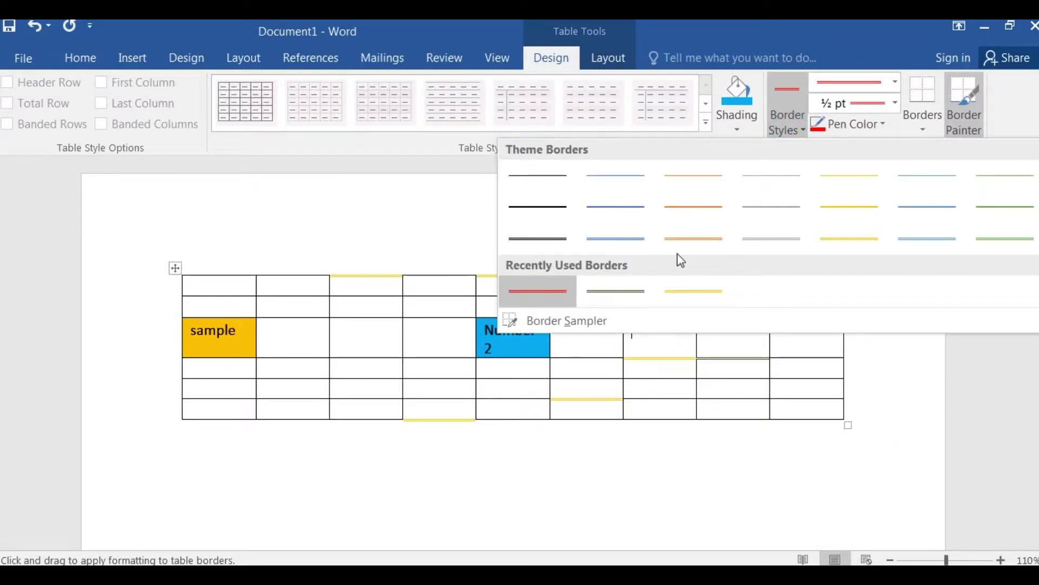
pyautogui.click(898, 87)
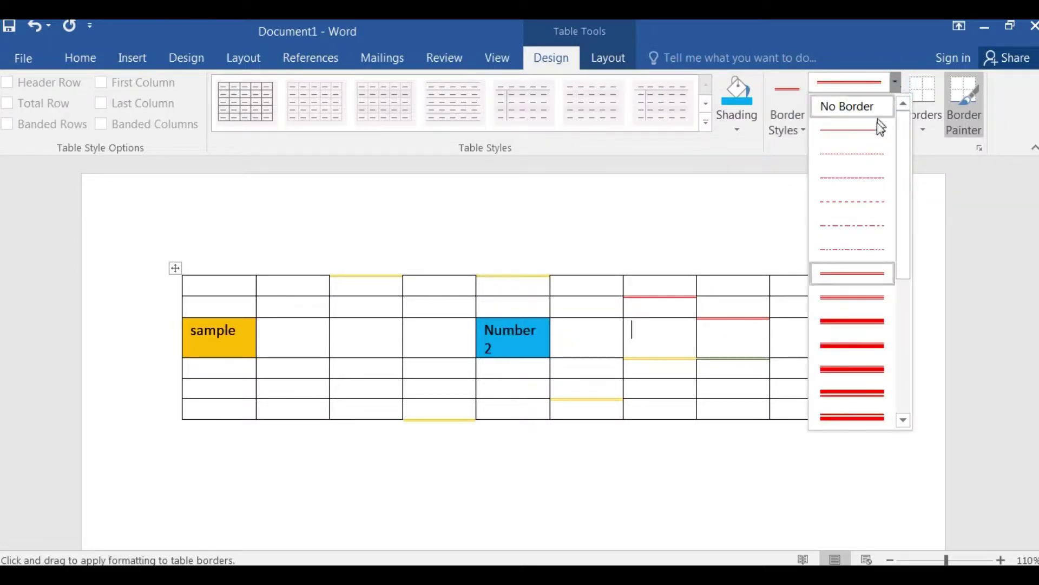
pyautogui.click(862, 231)
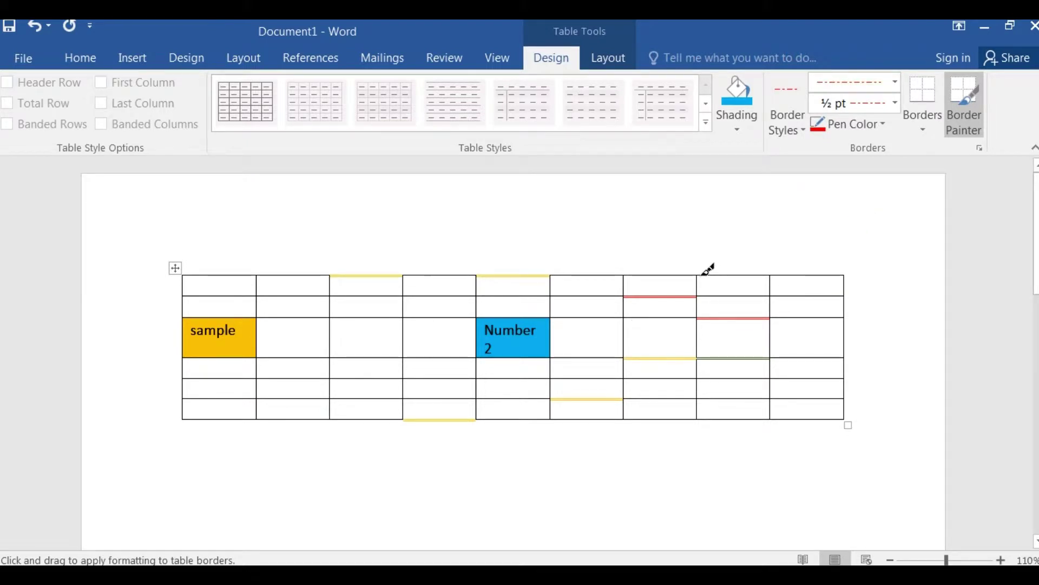
pyautogui.moveTo(704, 273); pyautogui.dragTo(796, 269)
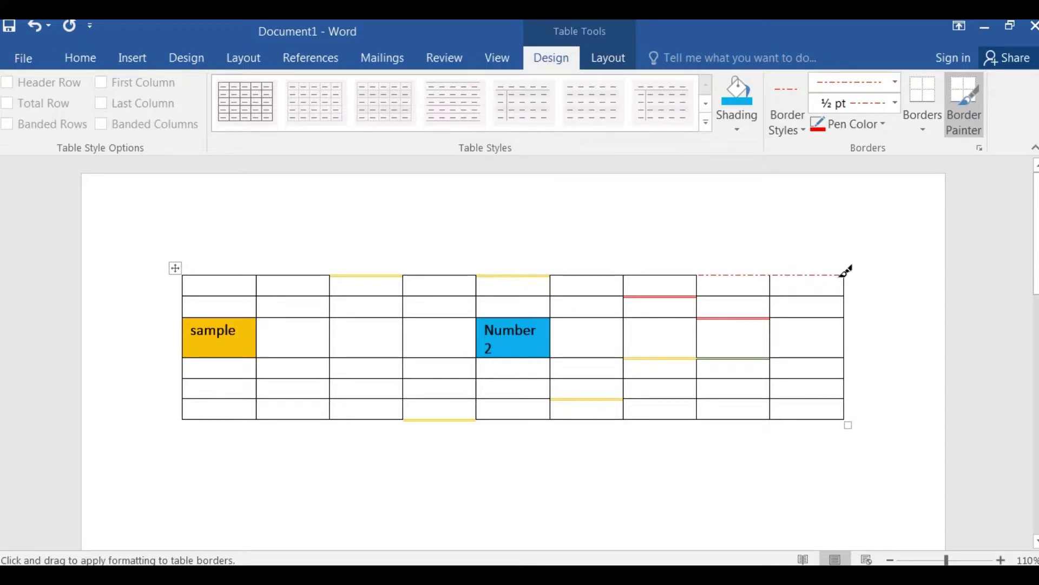
# - Choose the 3 pt thick-thin line style and paint red borders below the third row's third and fourth cells
pyautogui.click(894, 84)
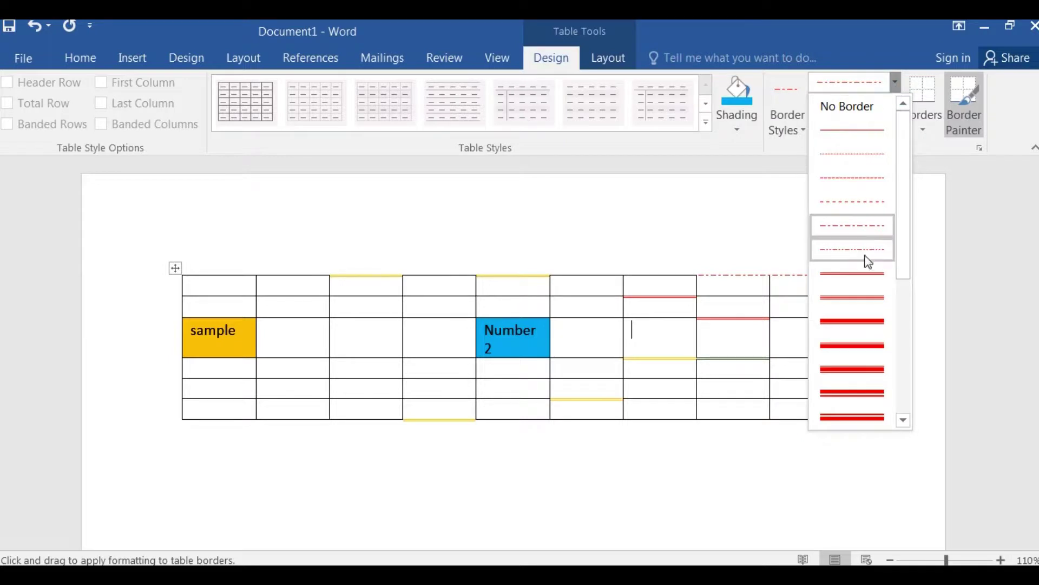
pyautogui.click(853, 323)
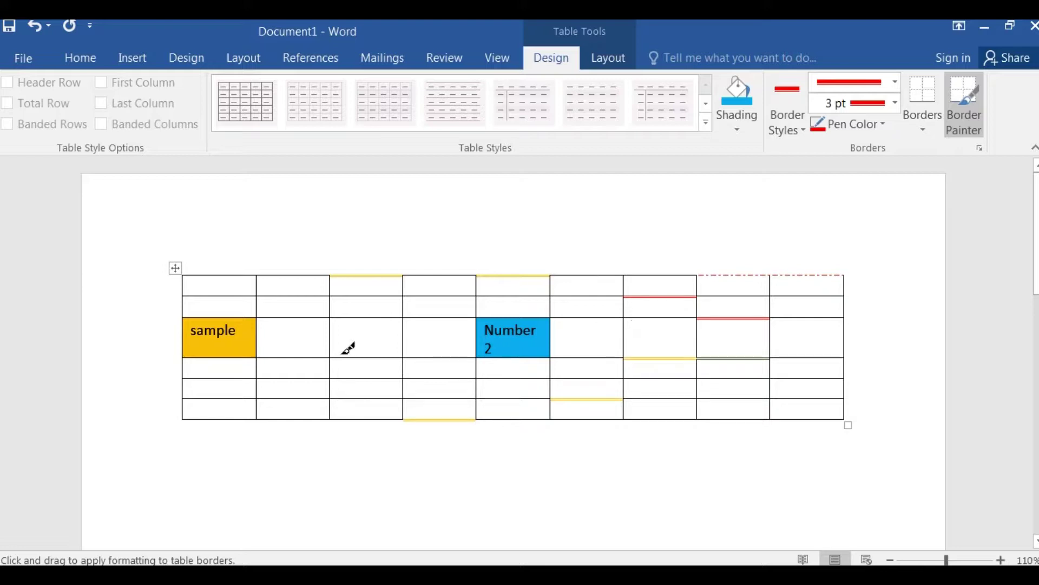
pyautogui.moveTo(339, 353); pyautogui.dragTo(453, 354)
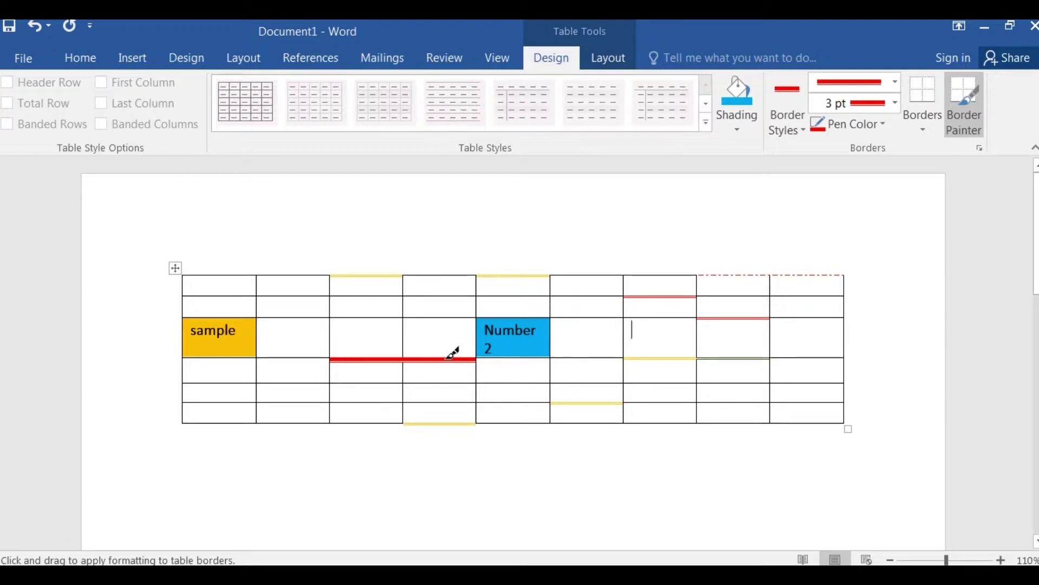
# - Set the pen colour to the darkest theme blue and paint borders below row 2 cells 2–3 and row 3 cells 3–4
pyautogui.click(861, 120)
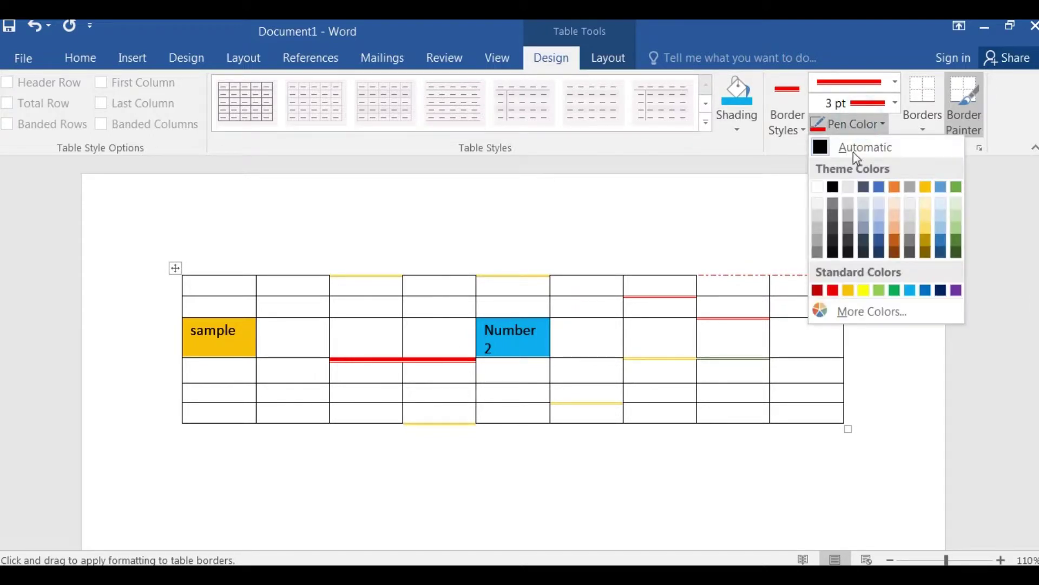
pyautogui.click(880, 251)
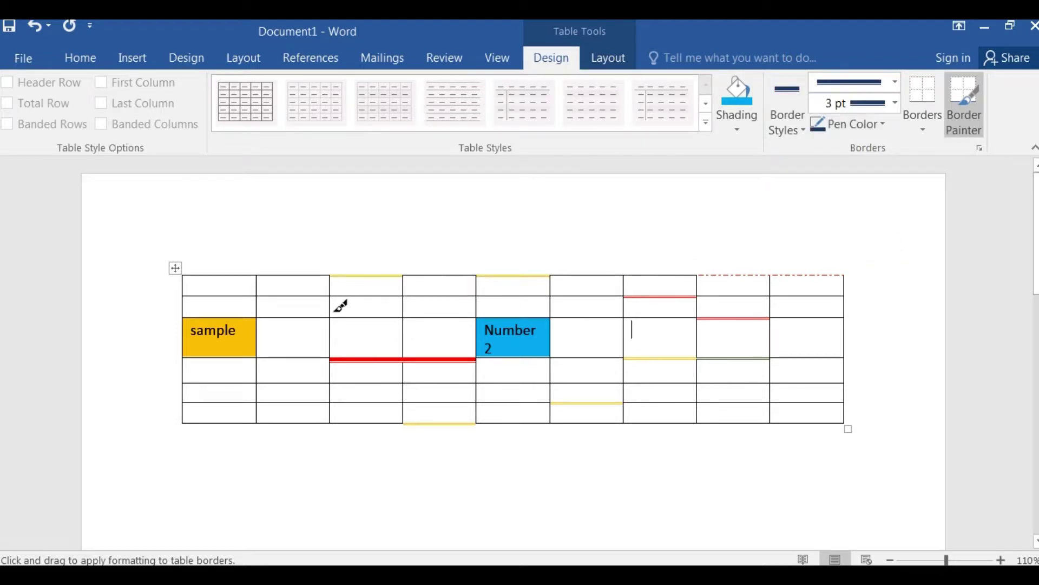
pyautogui.moveTo(276, 307); pyautogui.dragTo(360, 304)
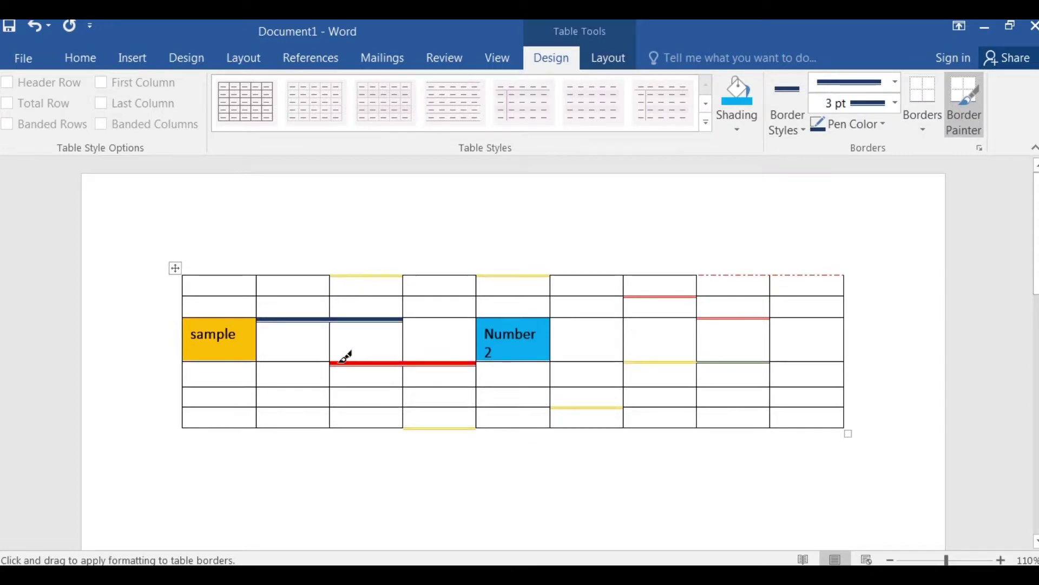
pyautogui.moveTo(337, 361); pyautogui.dragTo(440, 357)
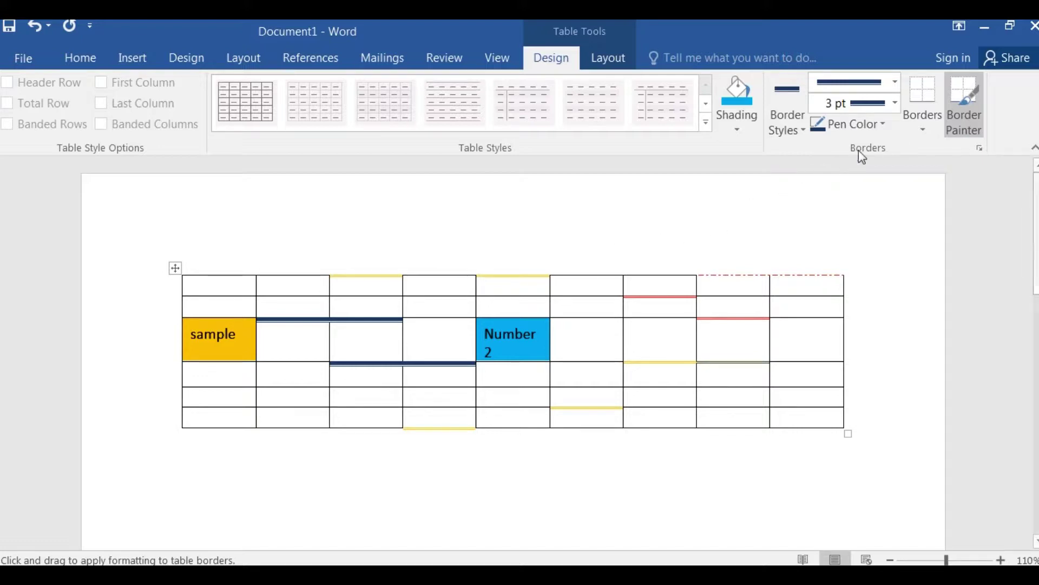
# - Set the line weight to 6 pt and paint a dark blue border below the third row's seventh cell
pyautogui.click(894, 104)
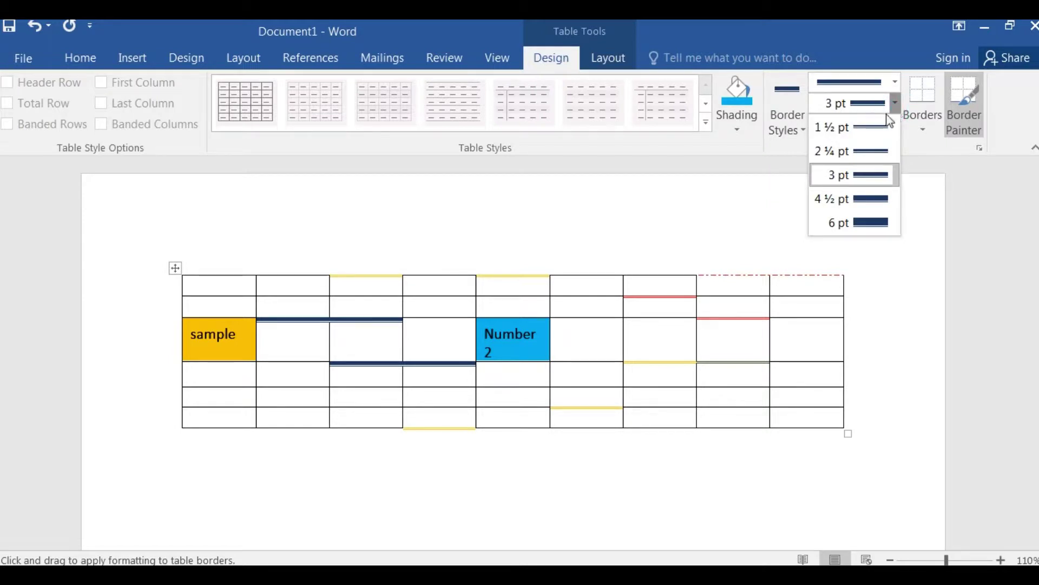
pyautogui.click(871, 133)
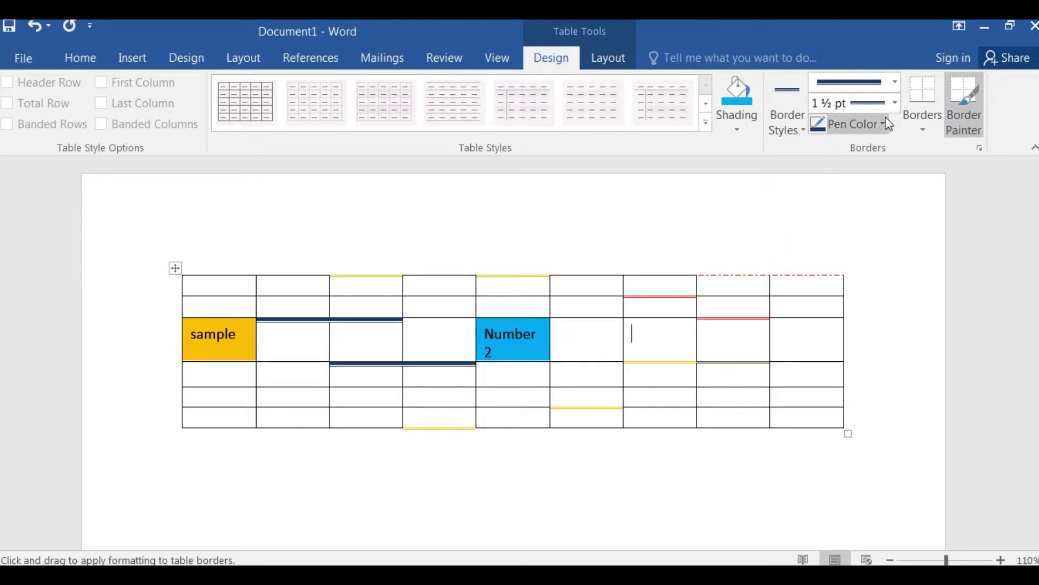
pyautogui.click(895, 103)
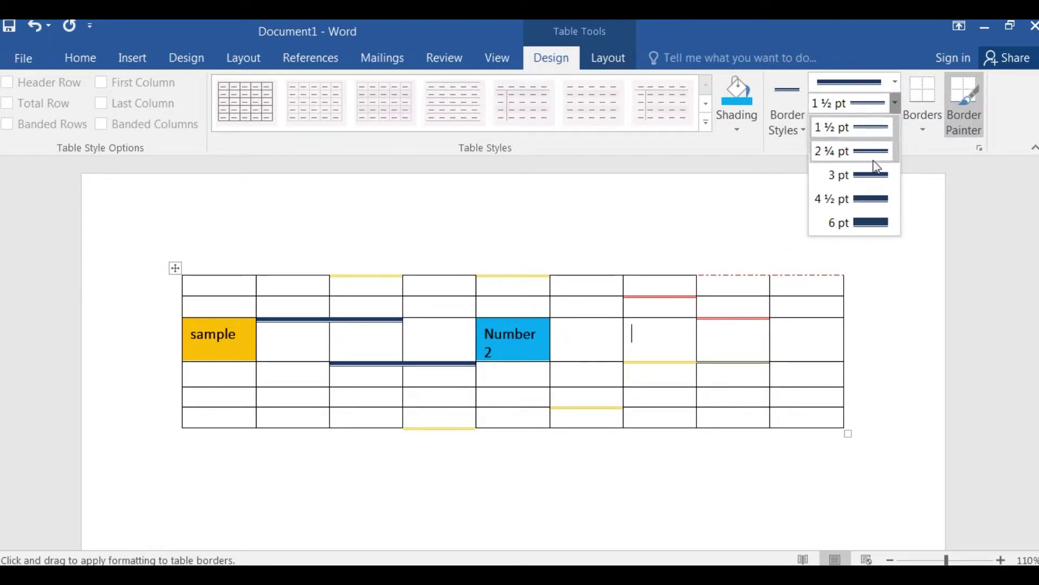
pyautogui.click(864, 225)
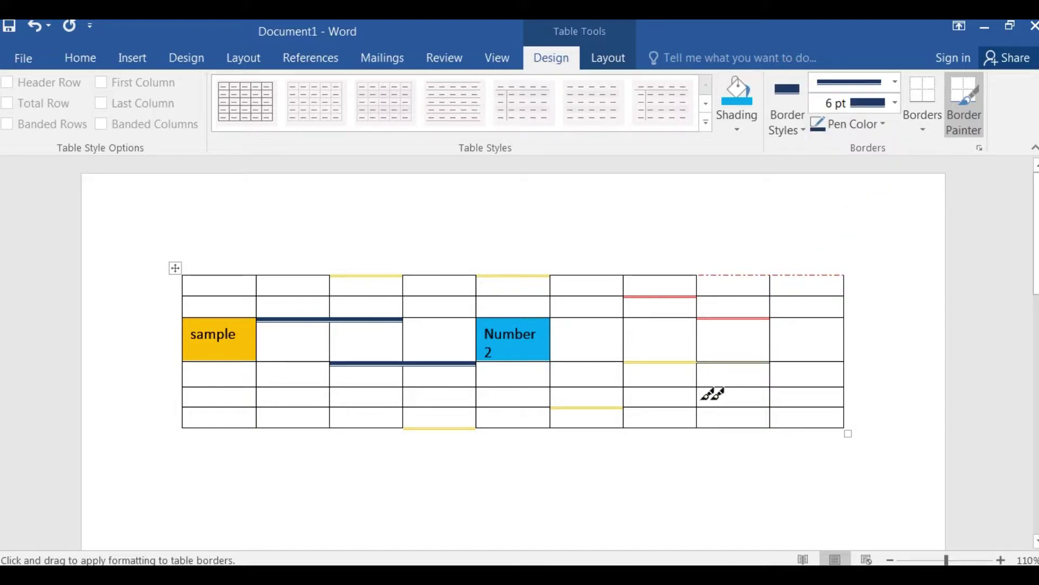
pyautogui.moveTo(628, 362); pyautogui.dragTo(683, 357)
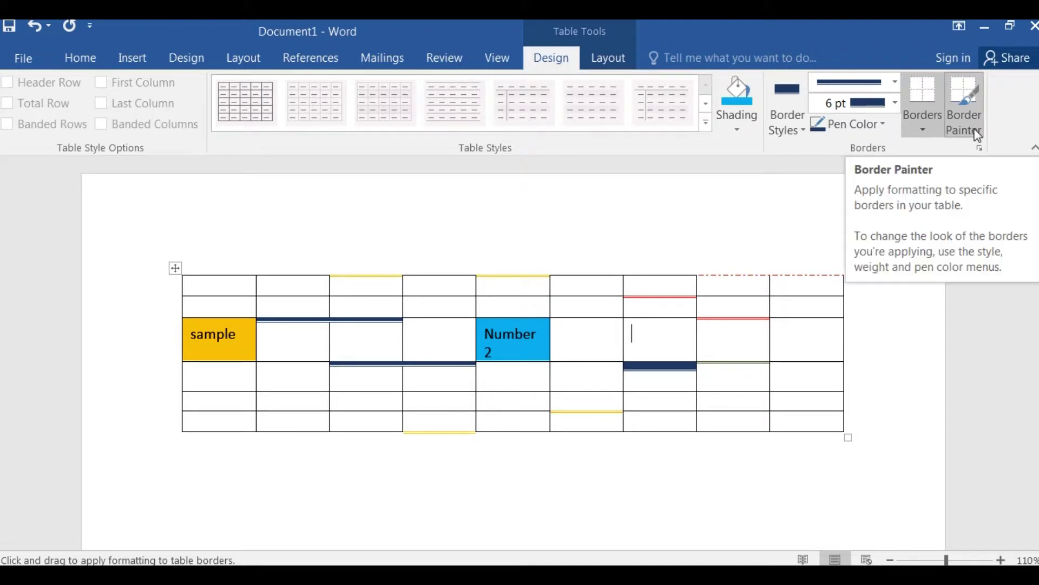
# - Apply All Borders to the third row's seventh cell with the dark blue 6 pt line
pyautogui.click(924, 130)
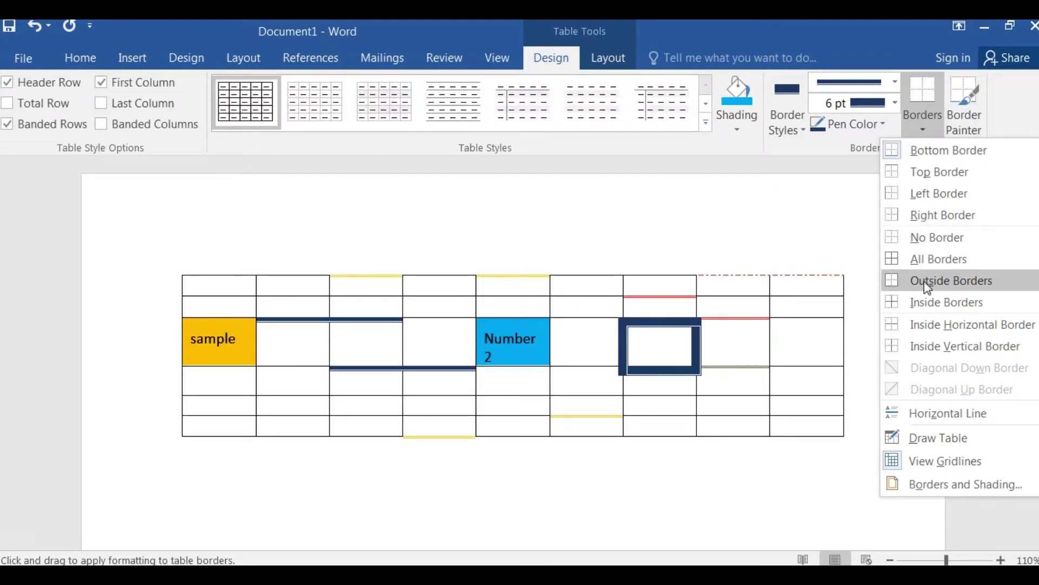
pyautogui.click(729, 345)
pyautogui.click(654, 337)
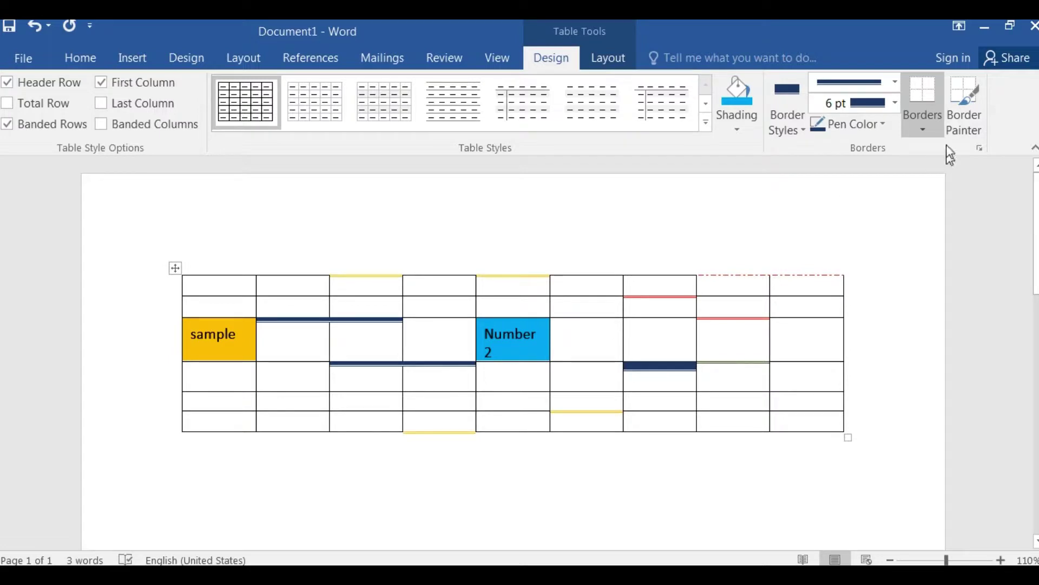
pyautogui.click(924, 119)
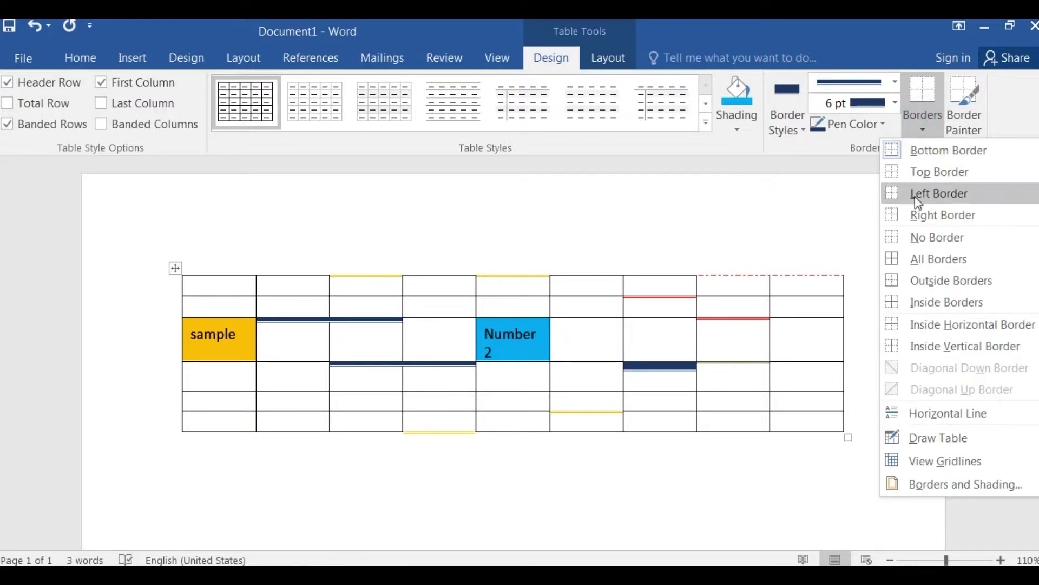
pyautogui.click(924, 259)
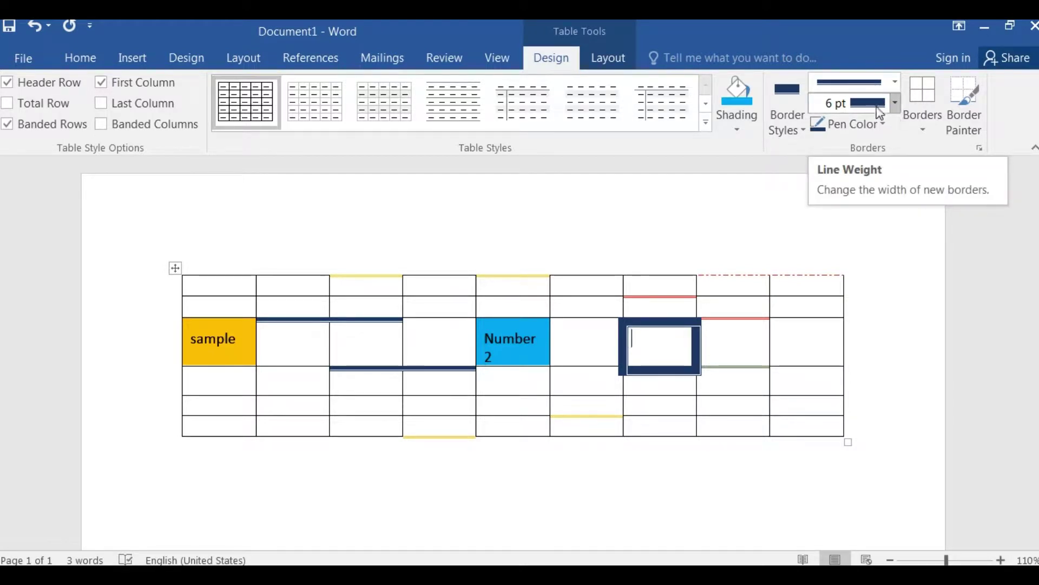
# - Remove the top border of the third row's seventh cell and put it back
pyautogui.click(851, 128)
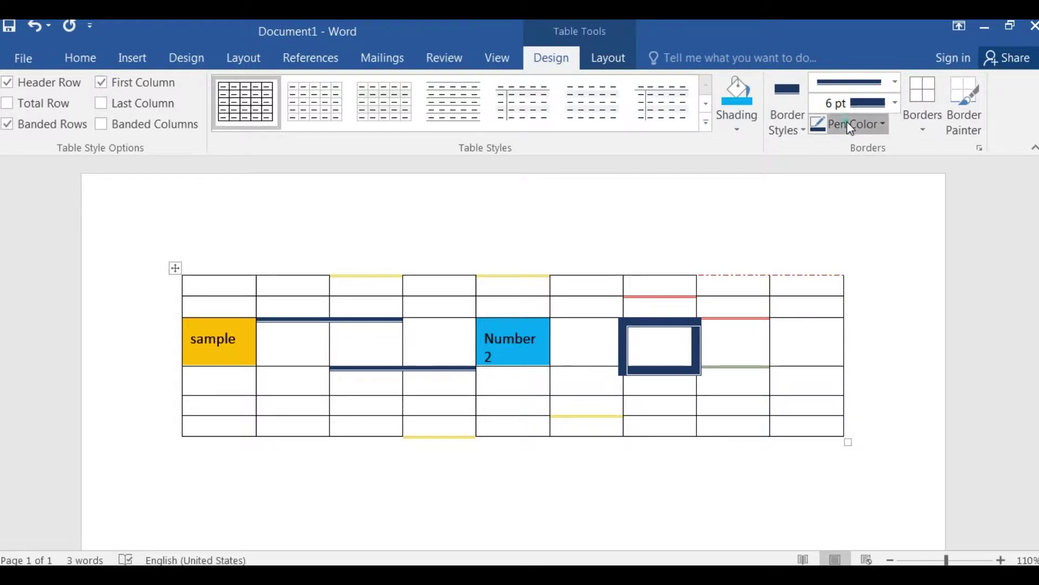
pyautogui.click(865, 127)
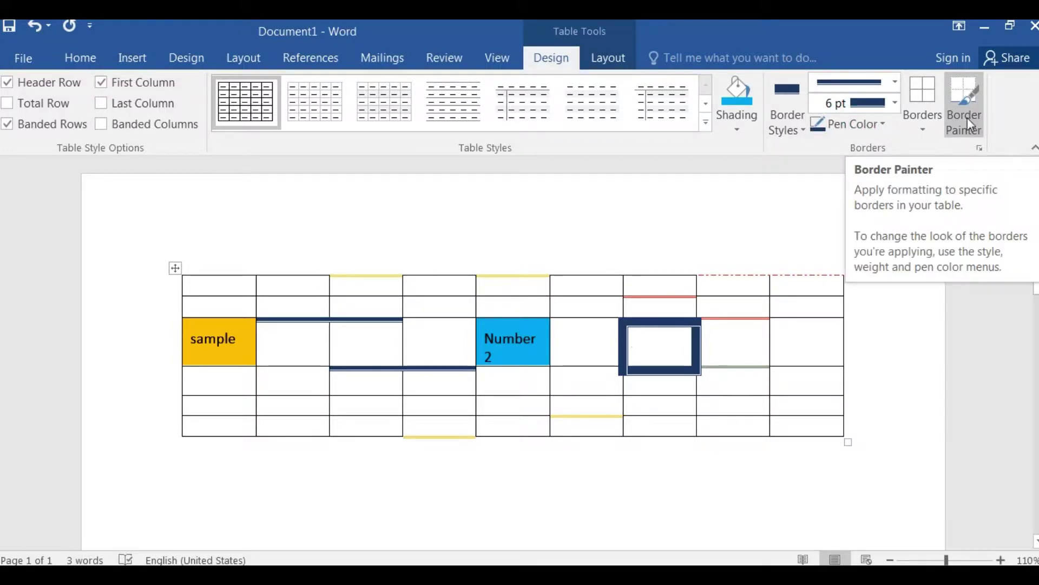
pyautogui.click(919, 119)
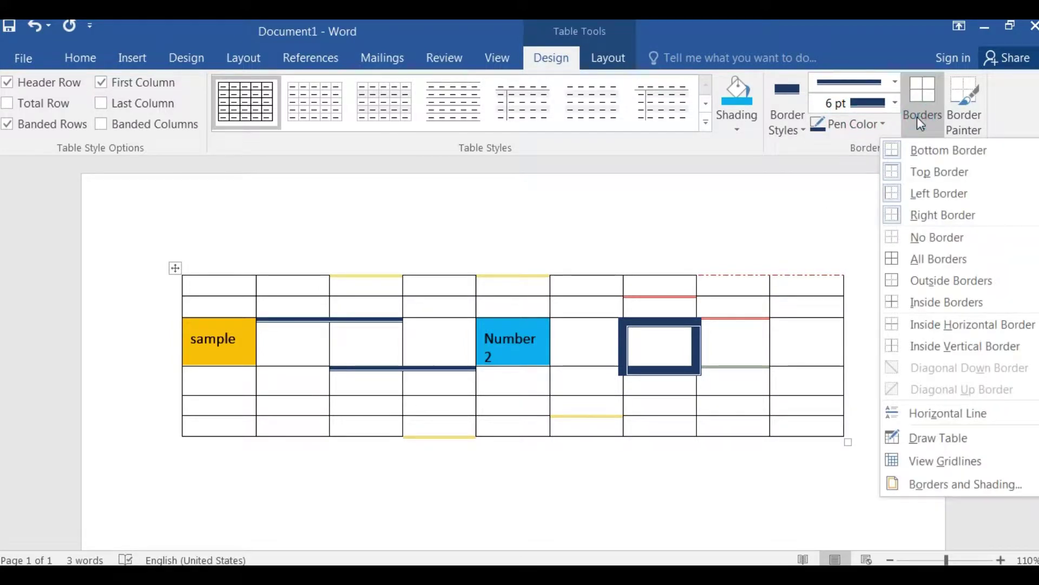
pyautogui.click(929, 174)
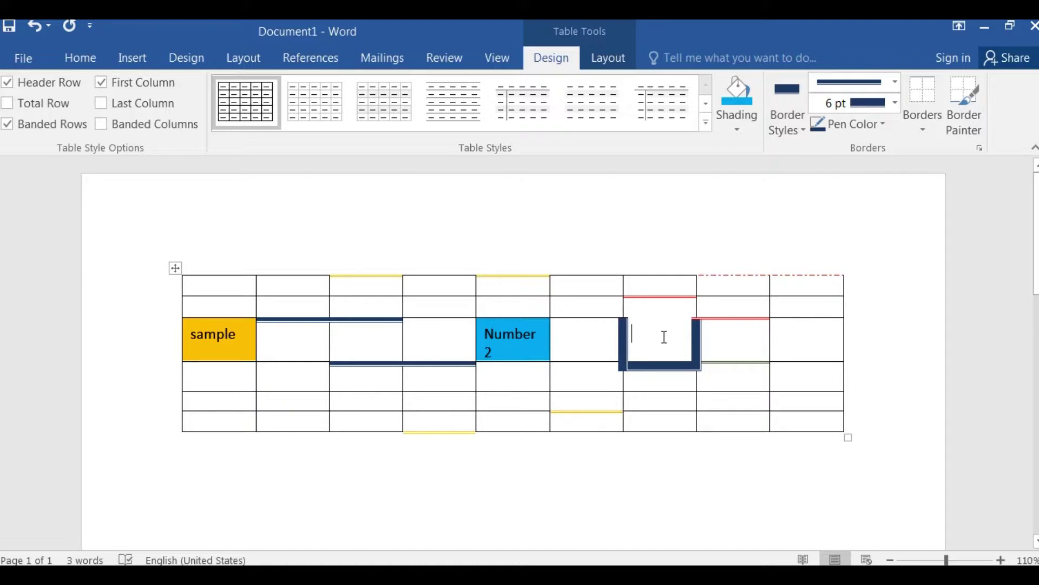
pyautogui.click(934, 109)
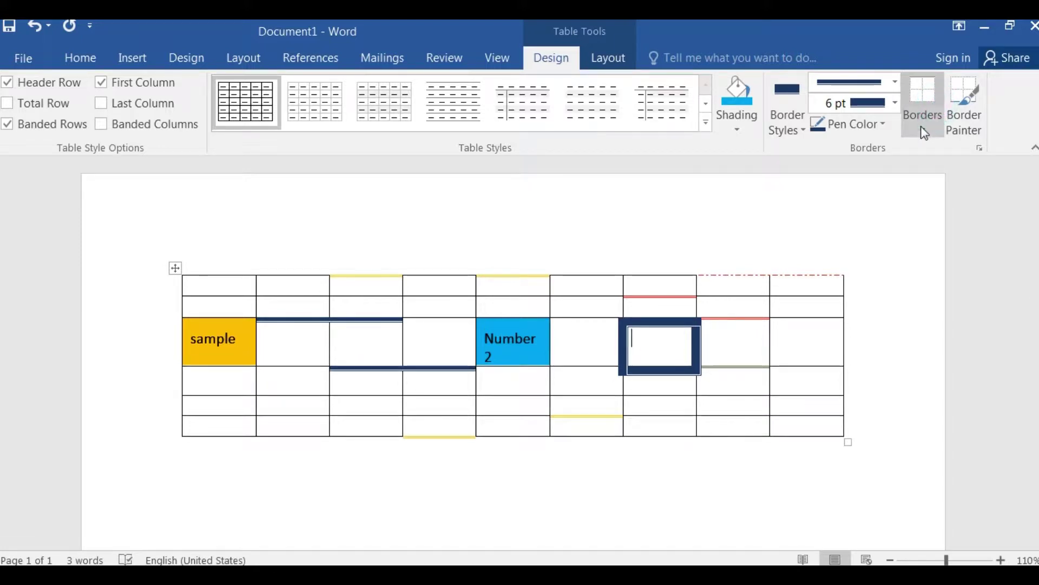
# - Remove the bottom border of the third row's seventh cell and place the cursor in the eighth cell
pyautogui.click(924, 132)
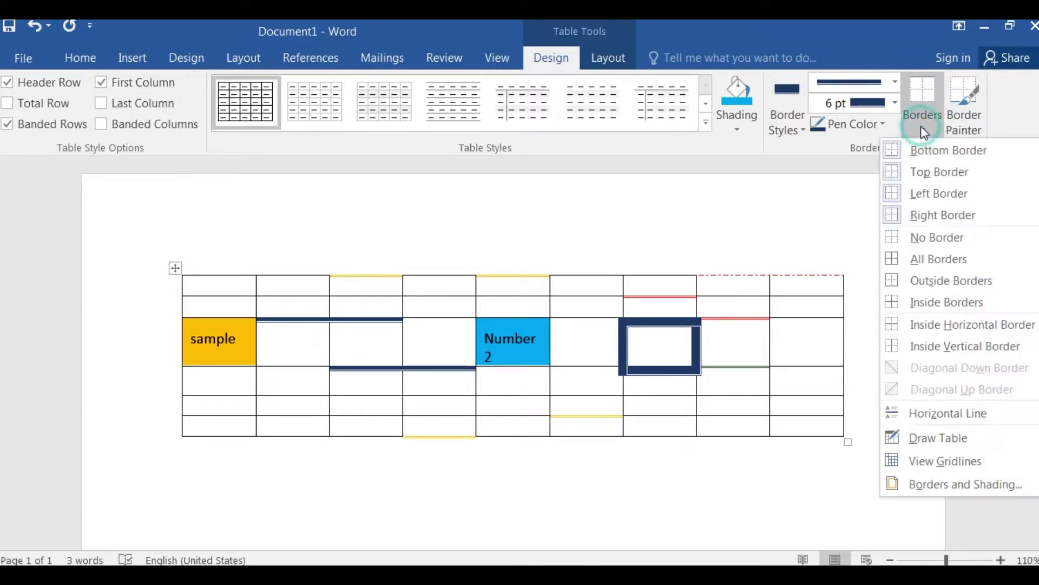
pyautogui.click(947, 157)
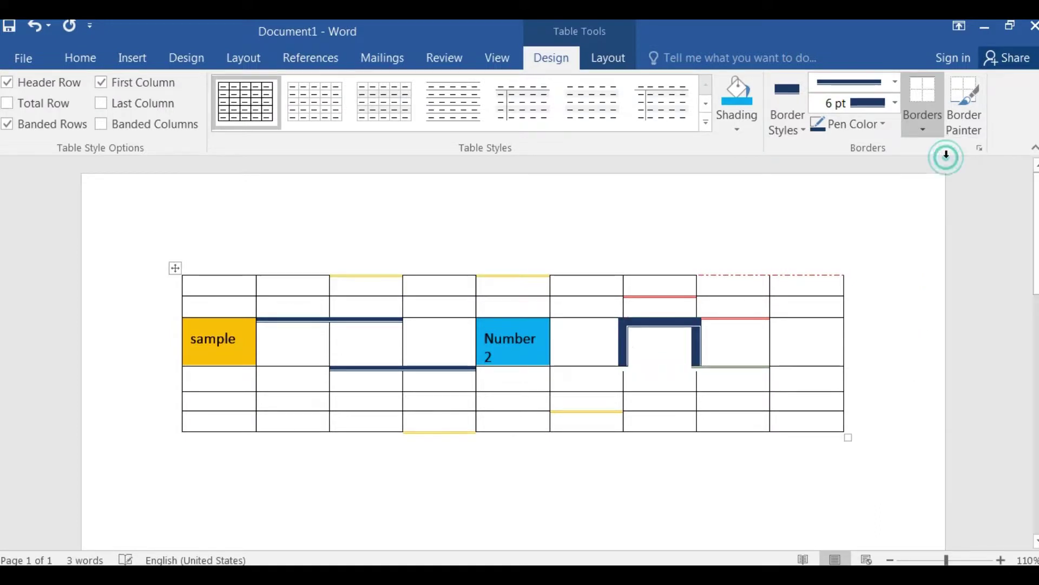
pyautogui.click(746, 360)
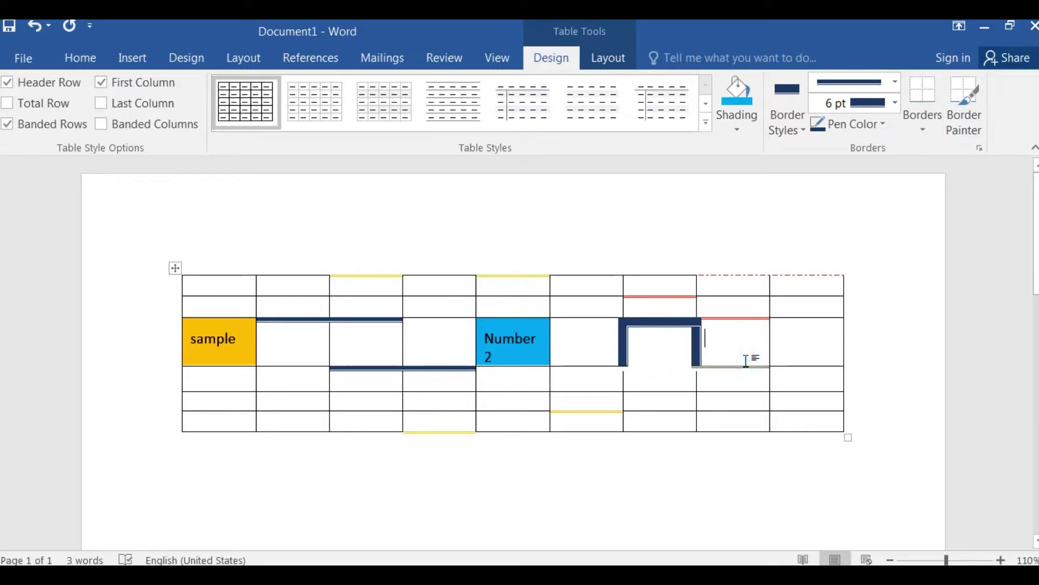
# - Apply All Borders to the third row's eighth cell with the dark blue 6 pt double line
pyautogui.click(929, 134)
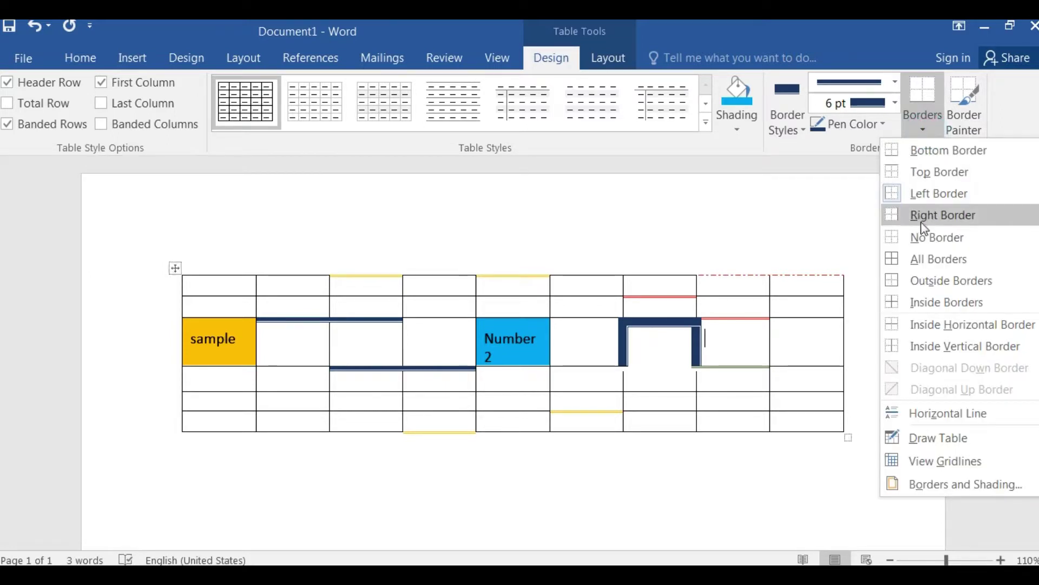
pyautogui.click(929, 258)
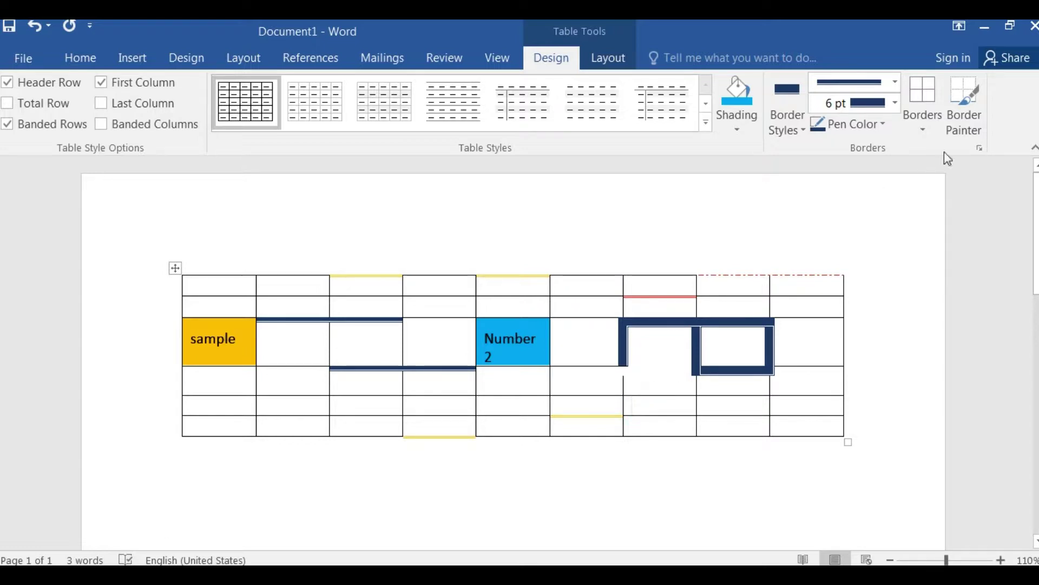
# - Apply Inside Borders to the fifth and sixth columns' cells in rows four to six with the dark blue 6 pt line
pyautogui.click(918, 122)
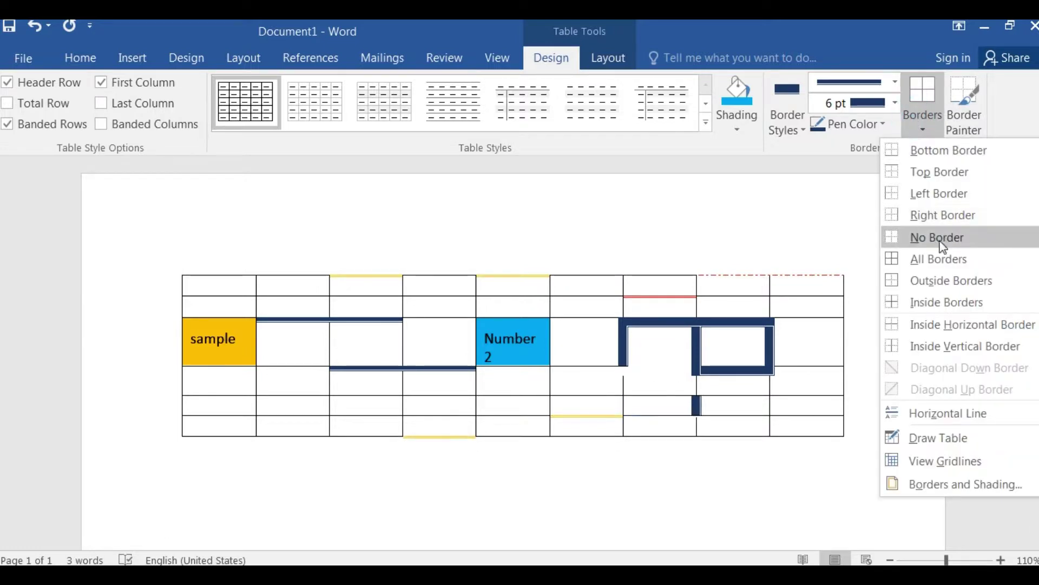
pyautogui.click(923, 301)
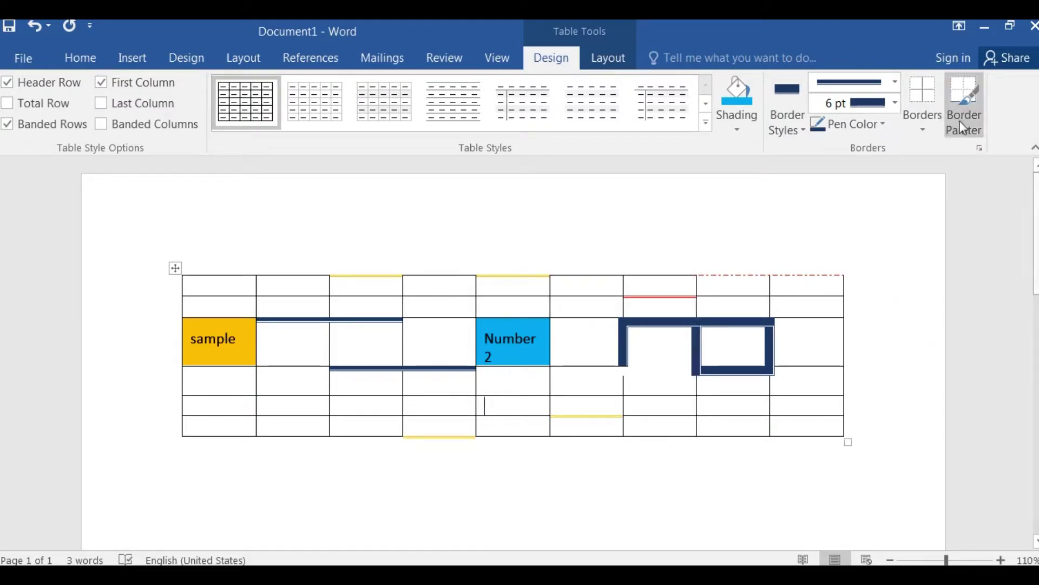
pyautogui.click(923, 127)
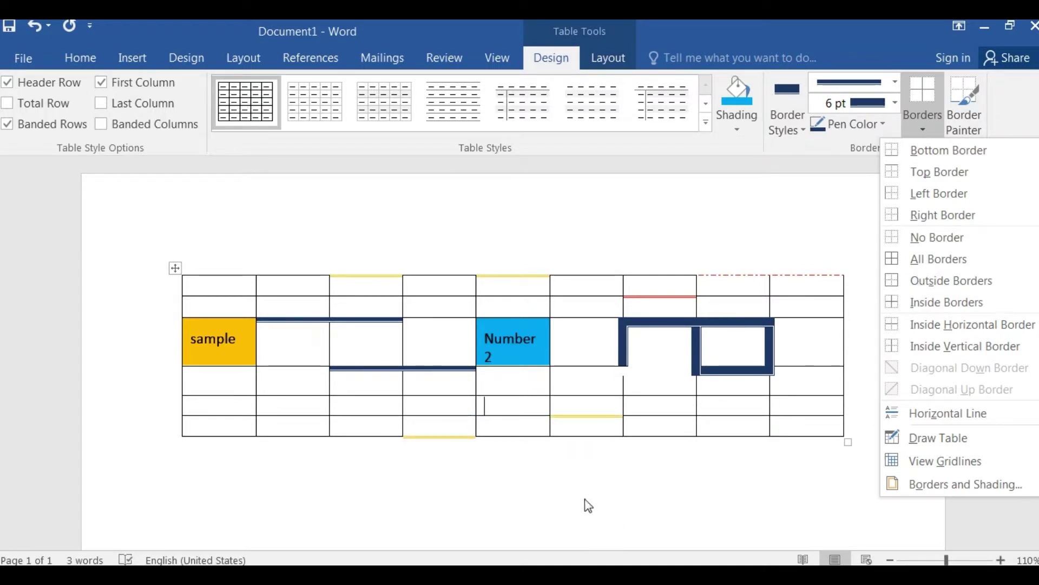
pyautogui.click(523, 390)
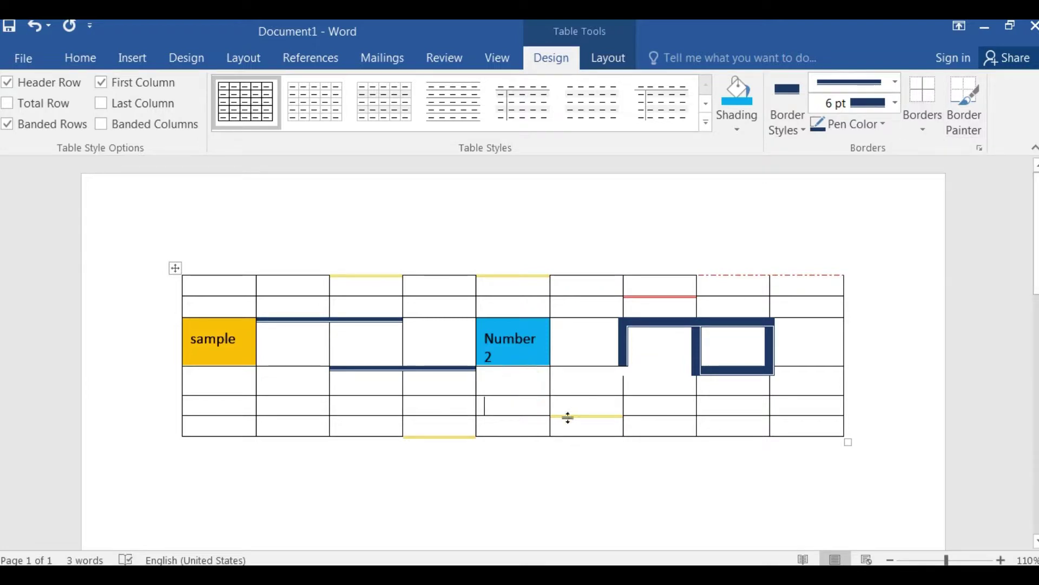
pyautogui.moveTo(524, 381); pyautogui.dragTo(600, 427)
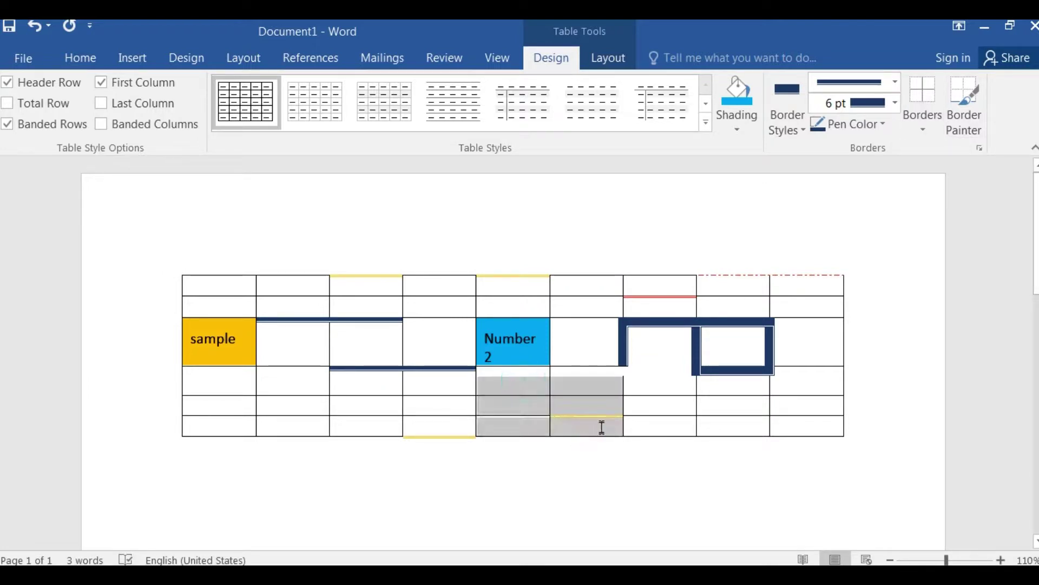
pyautogui.click(913, 115)
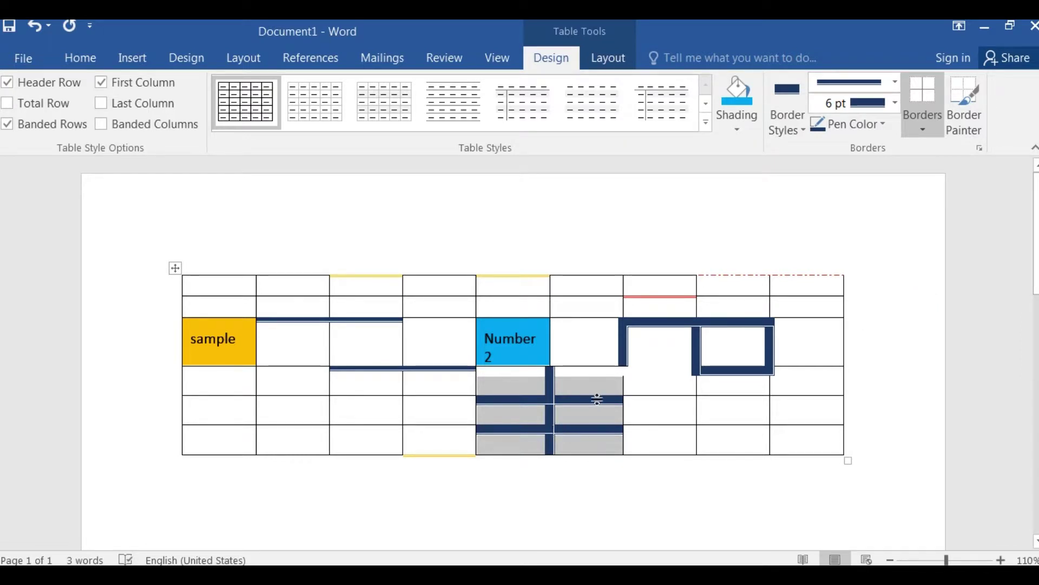
pyautogui.click(590, 376)
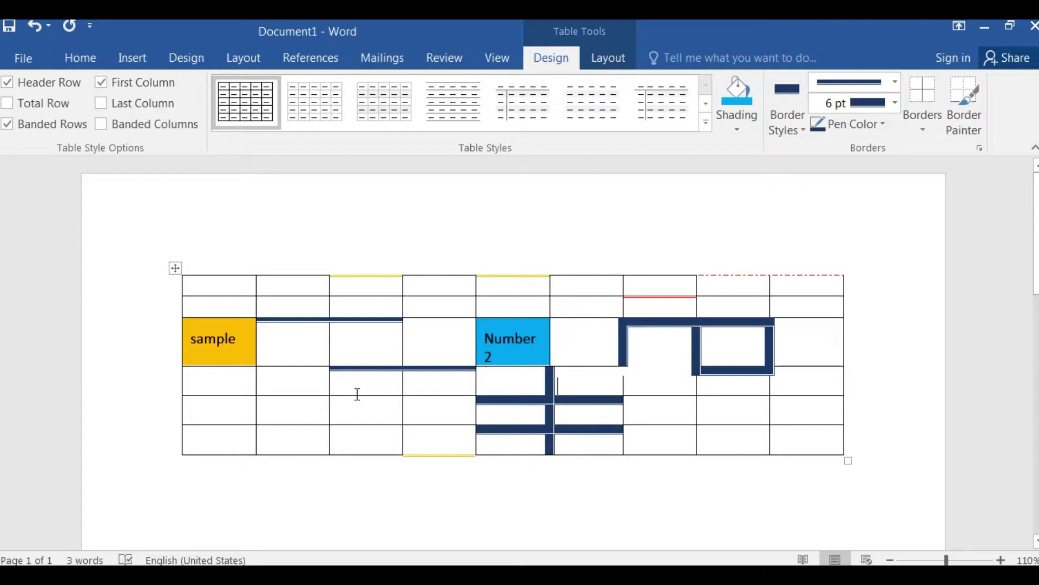
# - Apply Outside Borders around the second and third columns' cells in rows four to six
pyautogui.moveTo(285, 383); pyautogui.dragTo(380, 439)
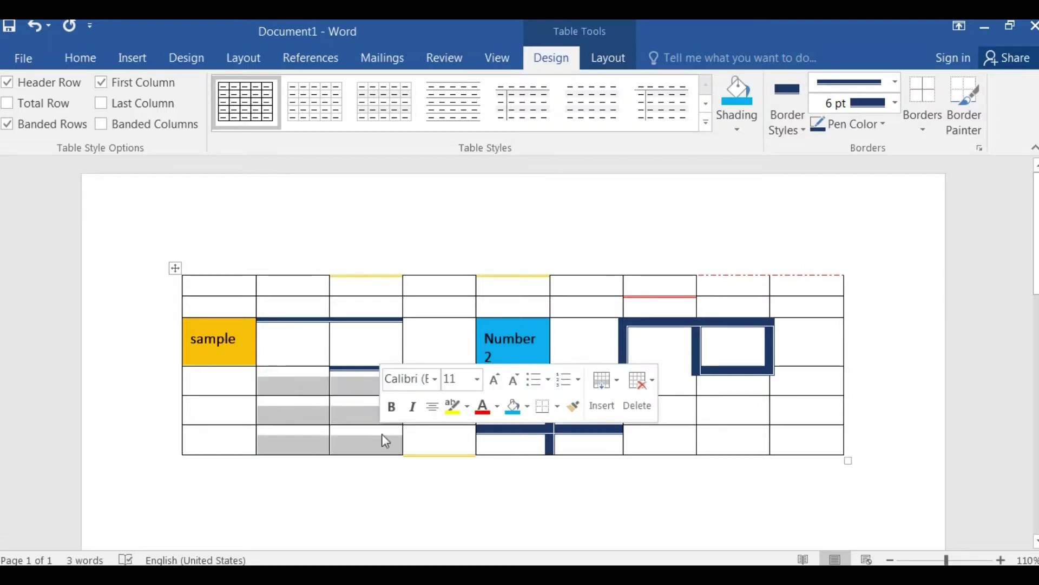
pyautogui.click(923, 128)
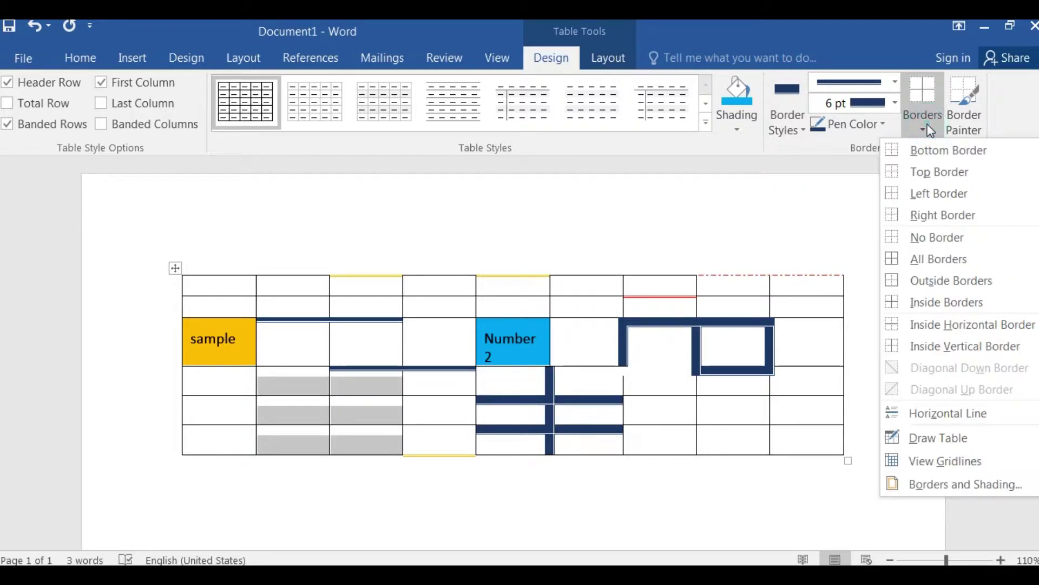
pyautogui.click(931, 282)
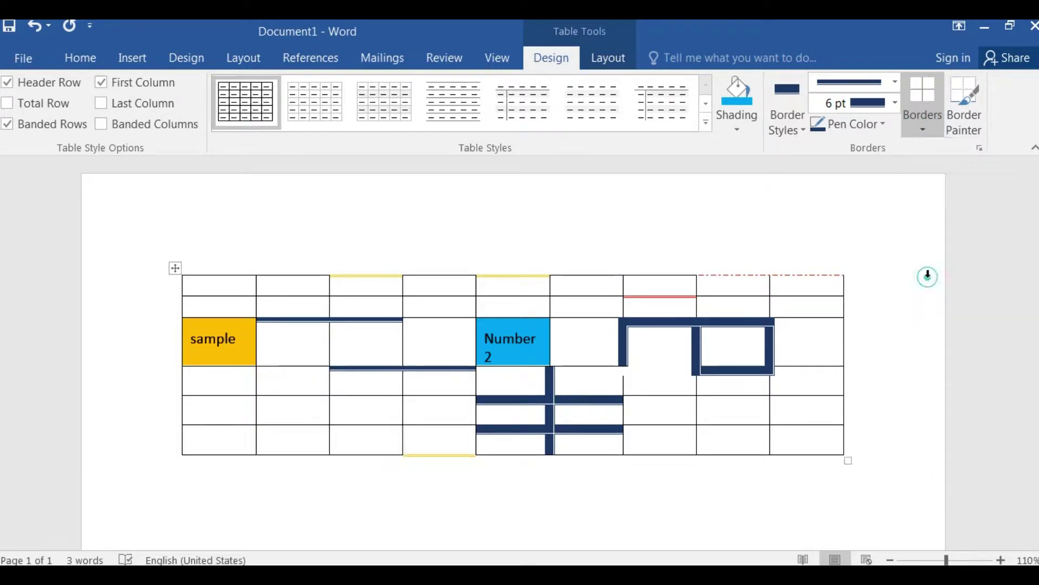
pyautogui.click(381, 415)
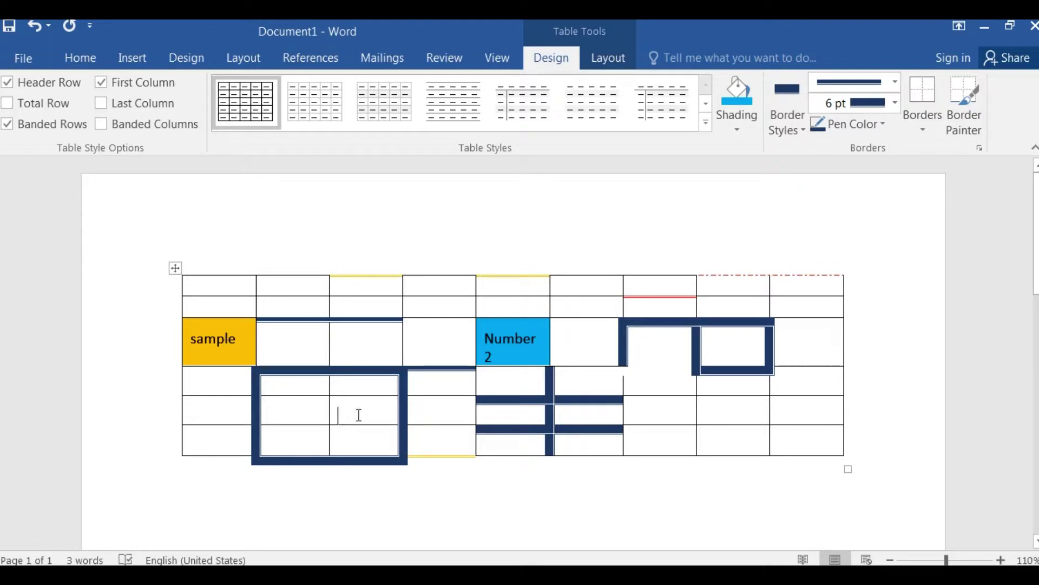
# - Apply an Inside Vertical Border to the seventh and eighth columns' cells in rows four to six and undo it
pyautogui.click(923, 130)
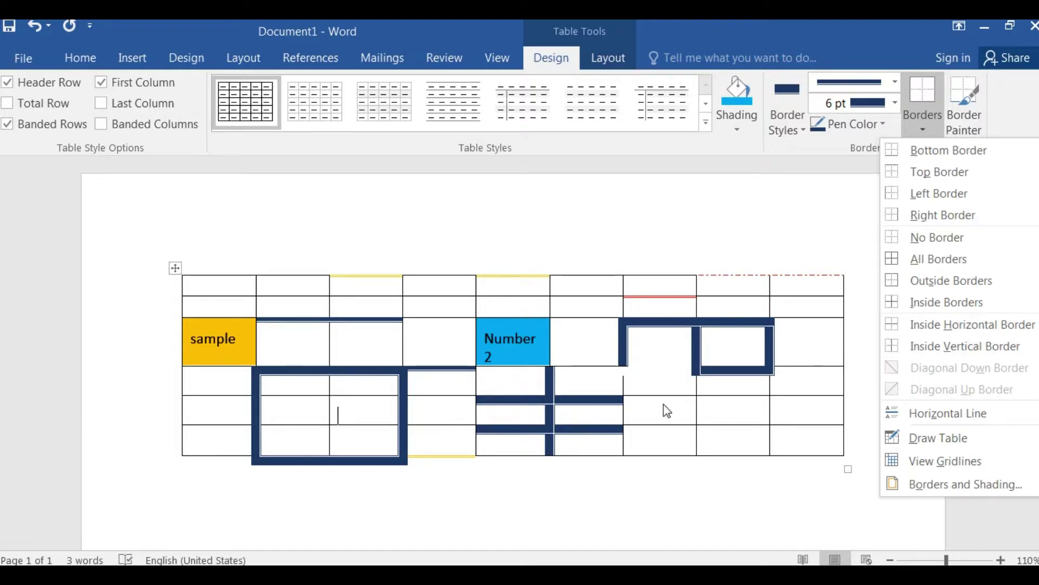
pyautogui.click(674, 385)
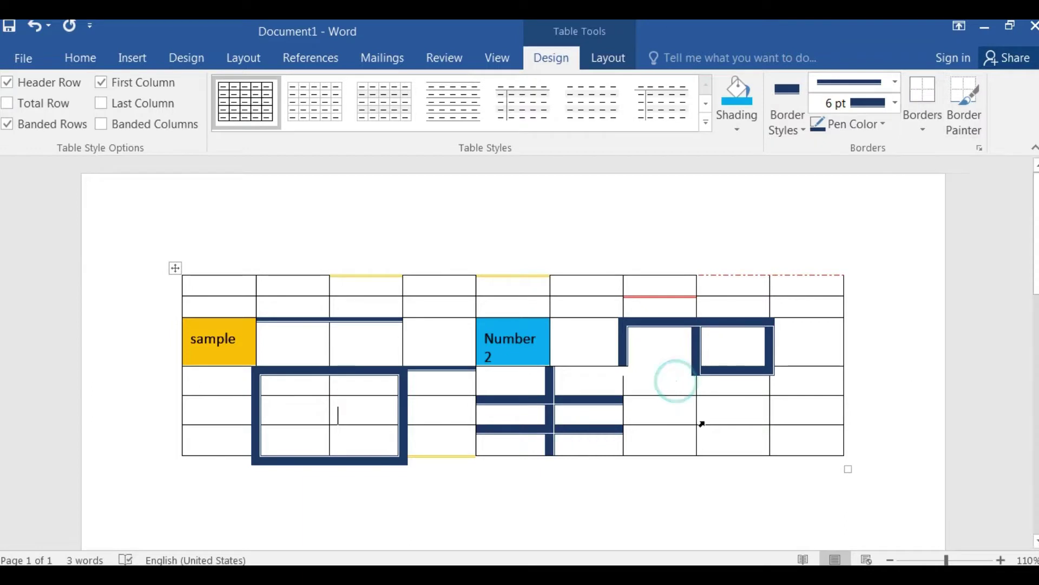
pyautogui.moveTo(670, 387); pyautogui.dragTo(721, 441)
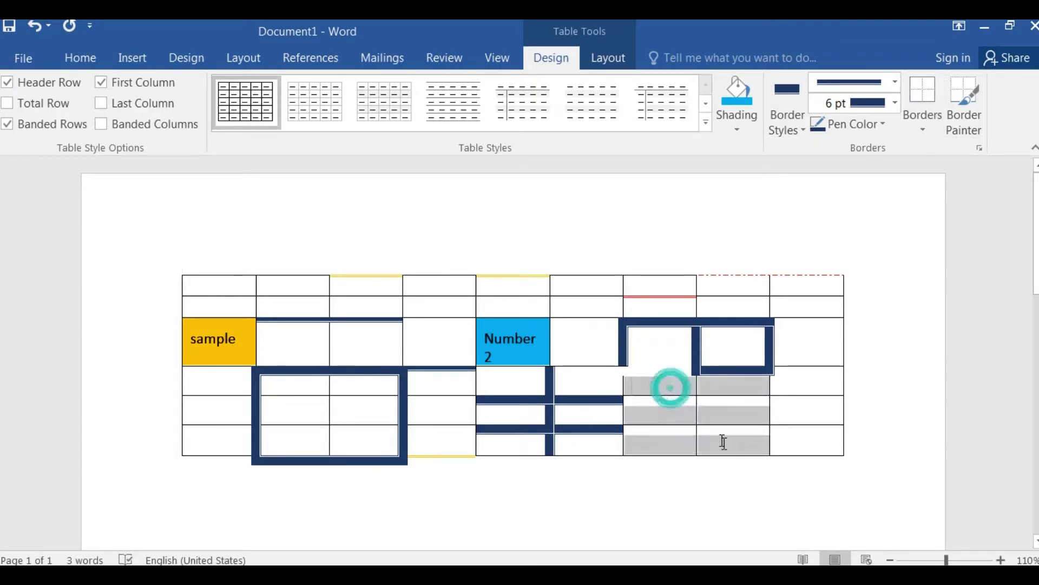
pyautogui.click(928, 122)
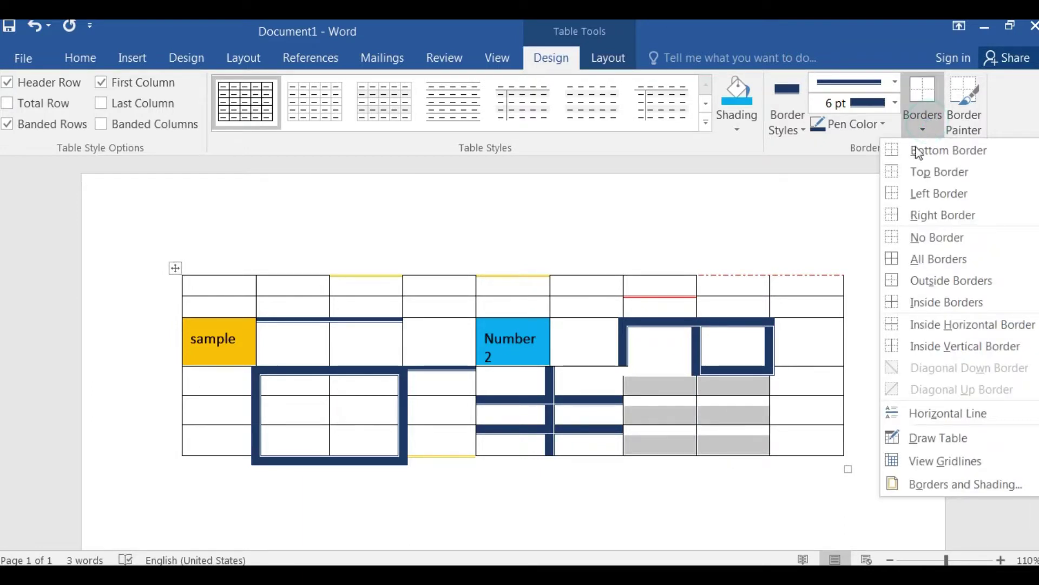
pyautogui.click(940, 346)
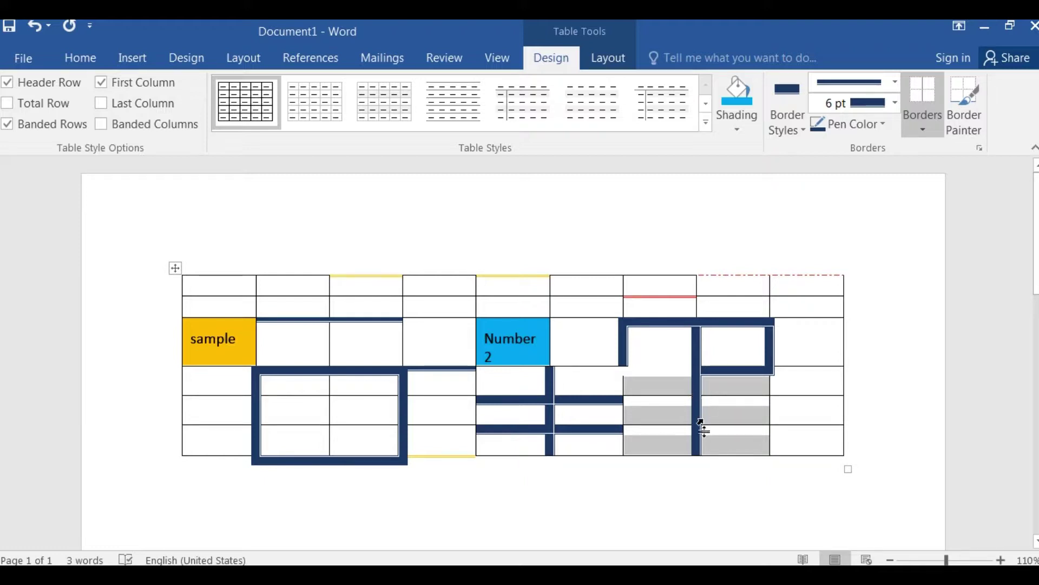
pyautogui.click(721, 415)
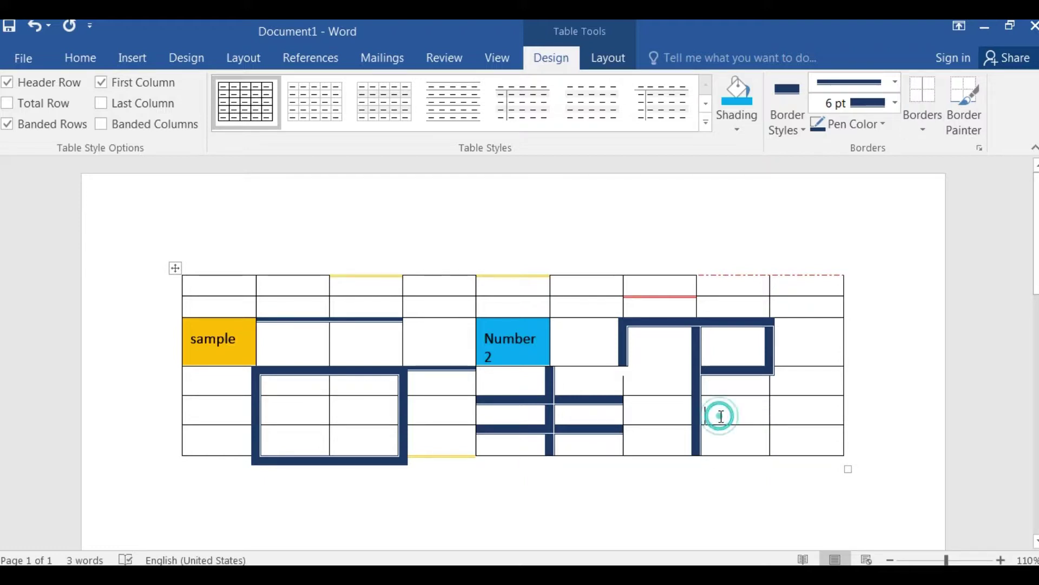
pyautogui.hotkey('ctrl', 'z')
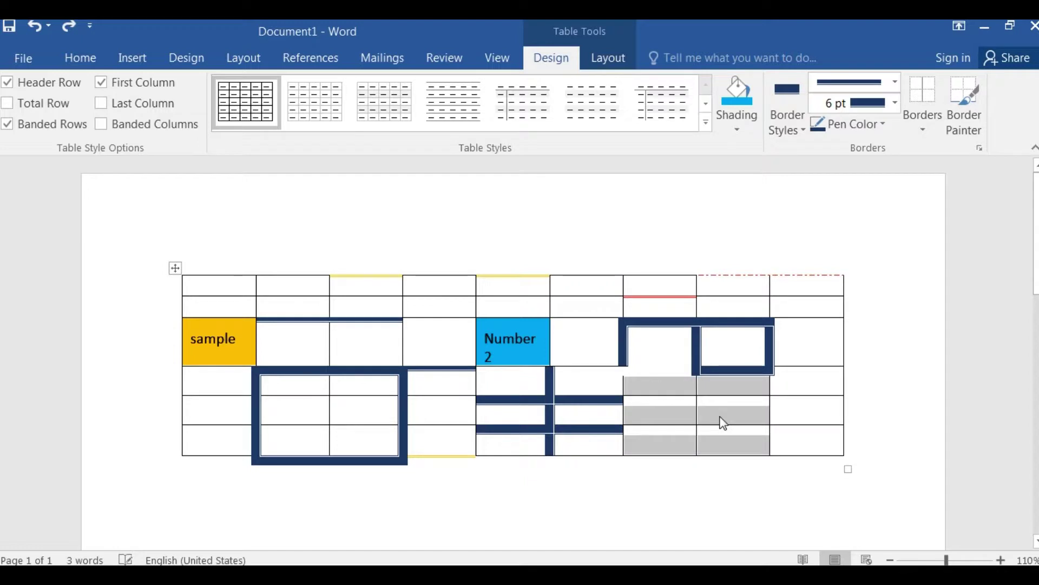
# - Apply an Inside Horizontal Border to the seventh and eighth columns' cells in rows four to six and undo it
pyautogui.click(926, 122)
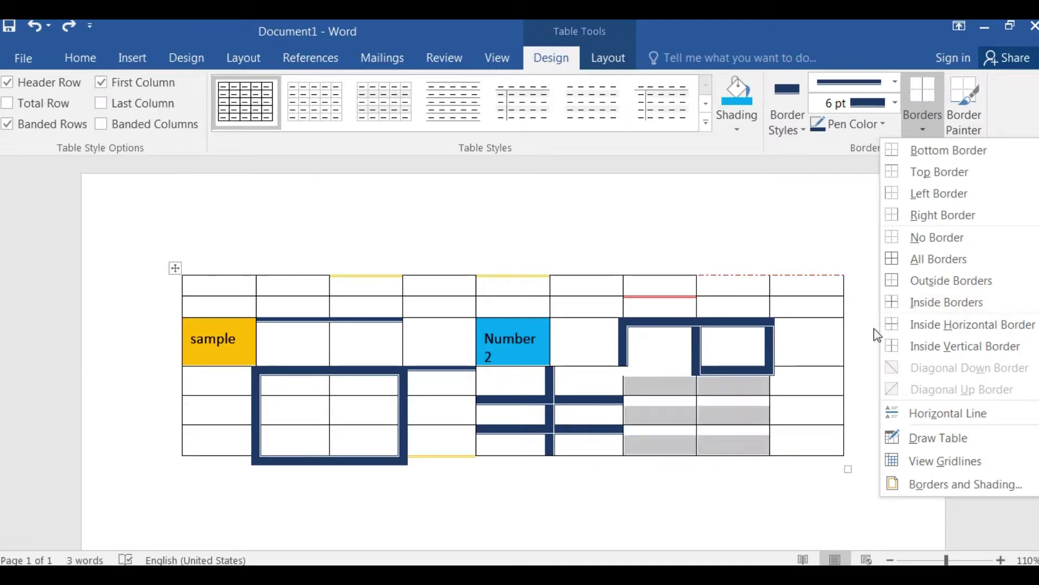
pyautogui.click(922, 324)
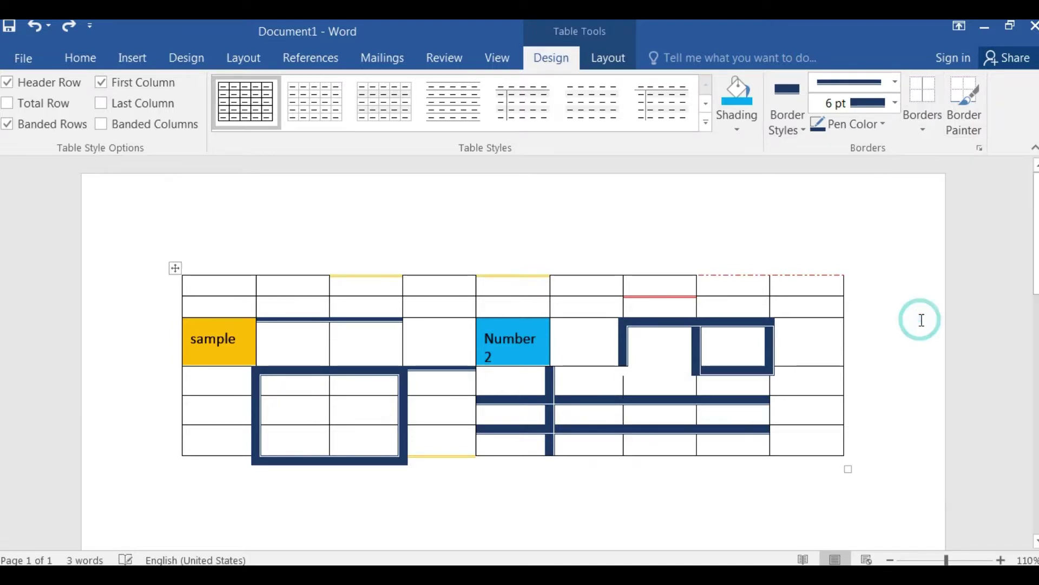
pyautogui.click(719, 424)
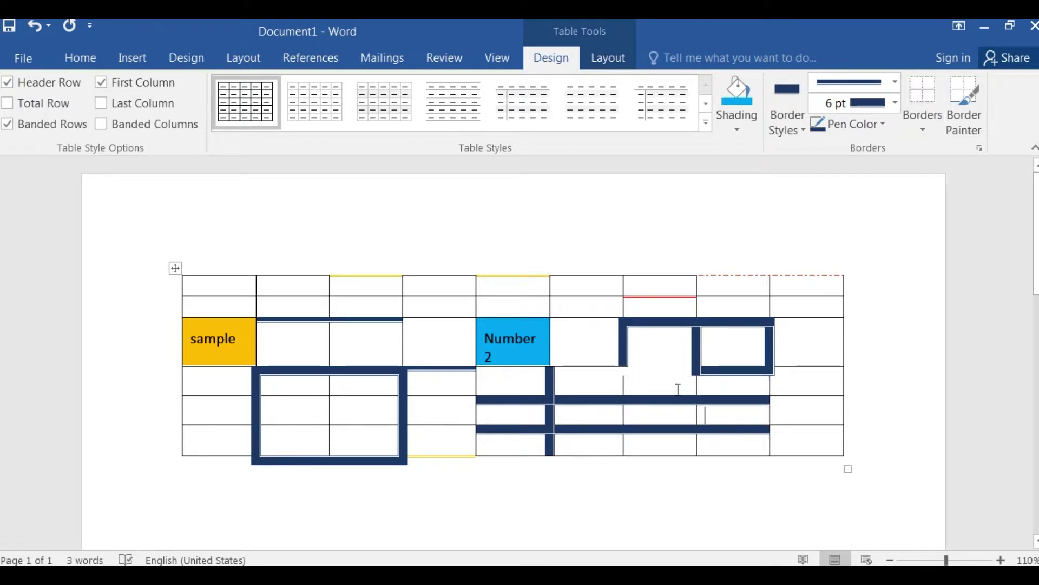
pyautogui.moveTo(678, 388); pyautogui.dragTo(726, 440)
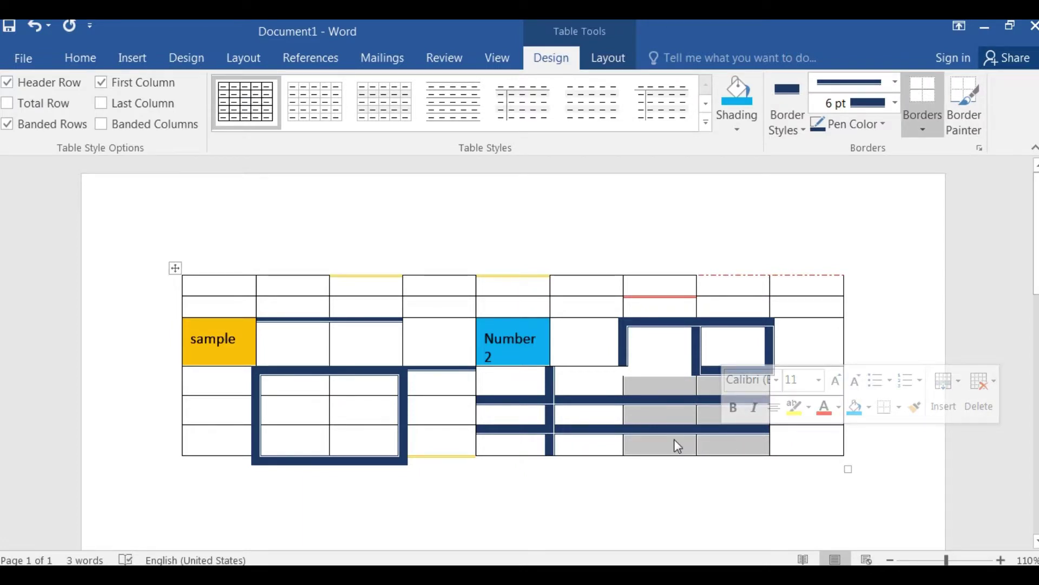
pyautogui.hotkey('ctrl', 'z')
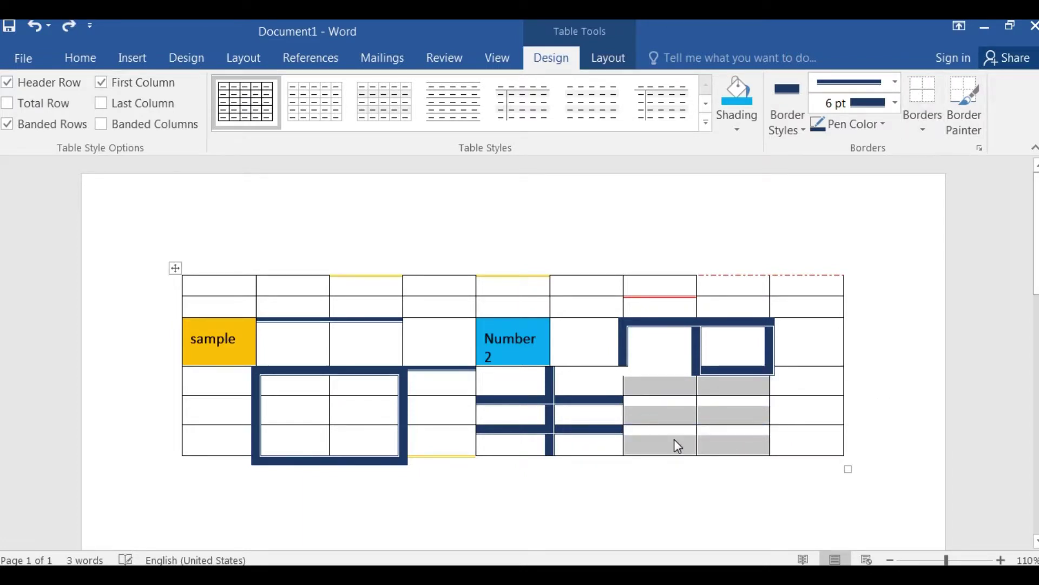
pyautogui.click(731, 420)
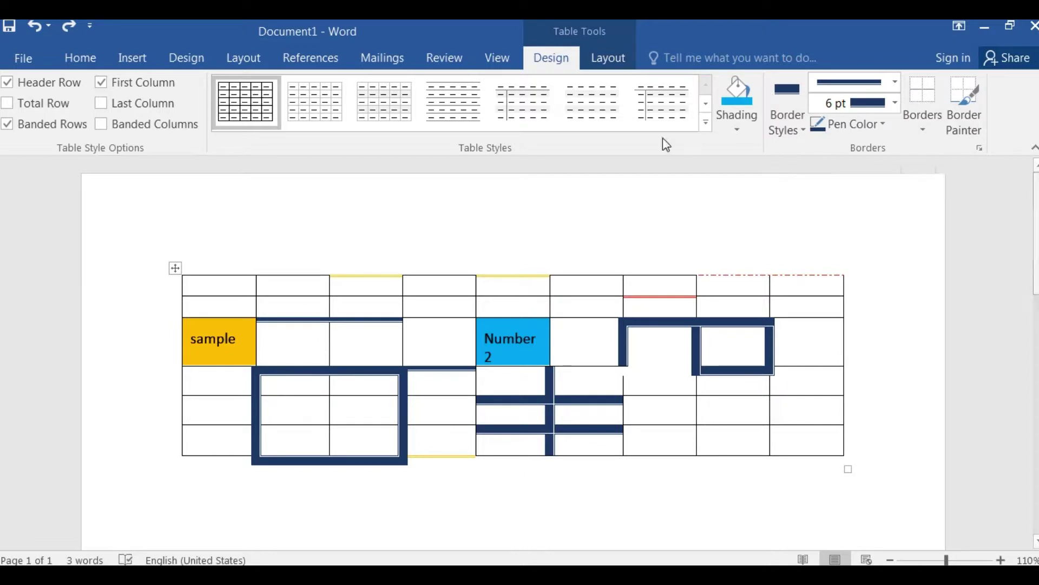
# - Split the second row's last cell into 3 columns and 1 row, and undo the split
pyautogui.click(616, 60)
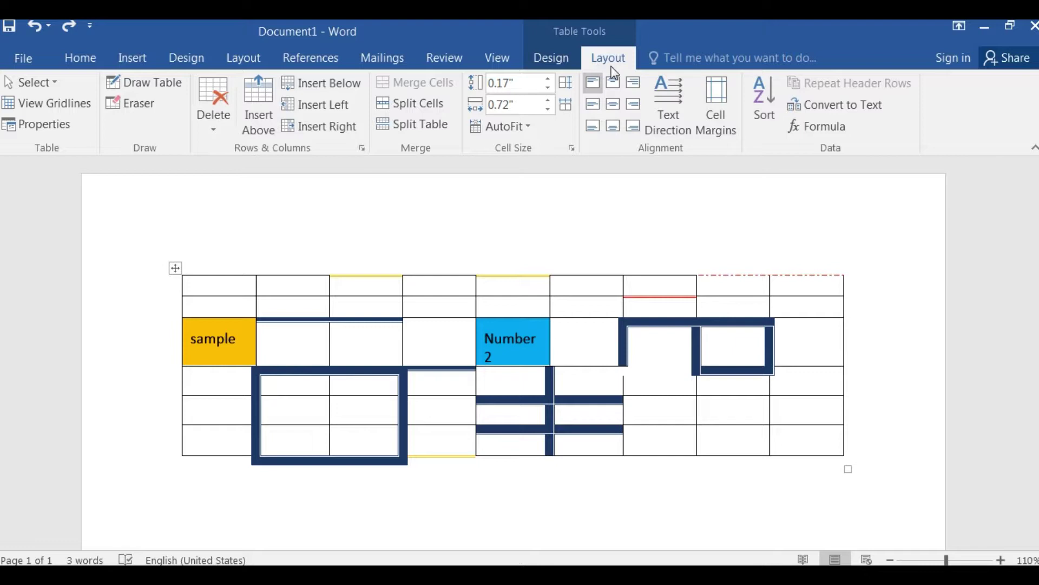
pyautogui.click(552, 64)
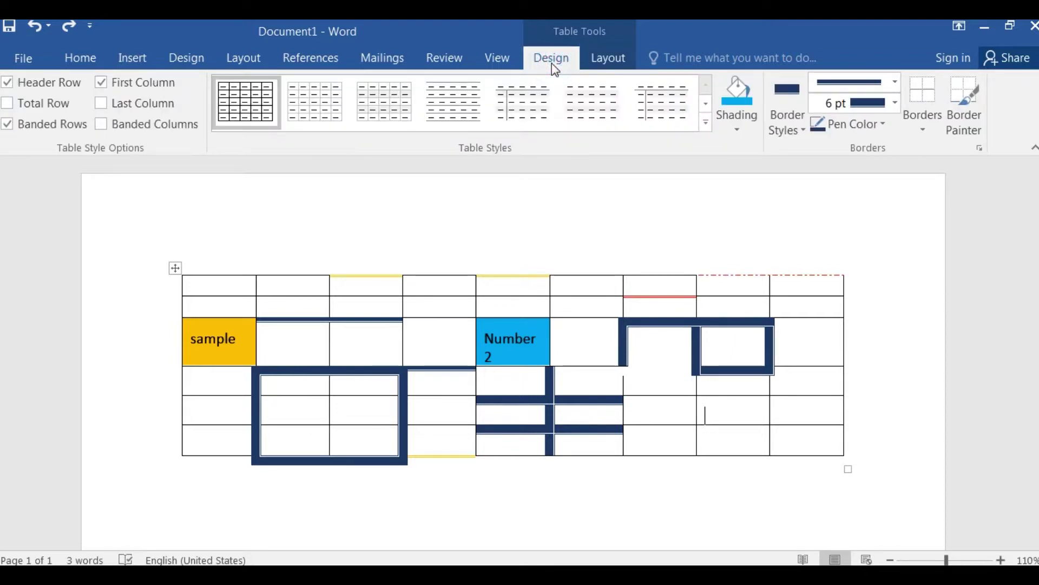
pyautogui.click(606, 64)
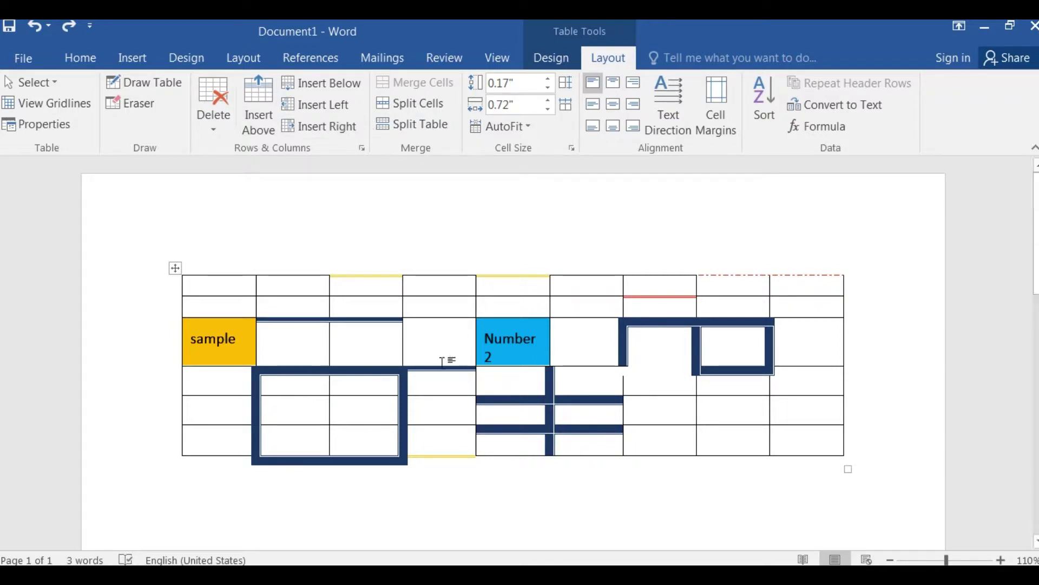
pyautogui.click(440, 344)
pyautogui.click(791, 308)
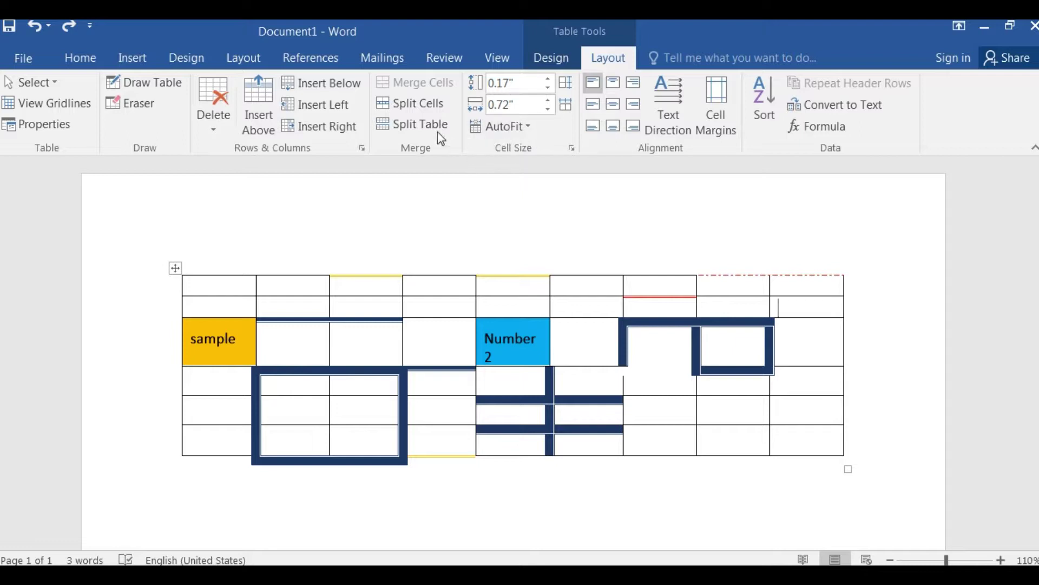
pyautogui.click(411, 110)
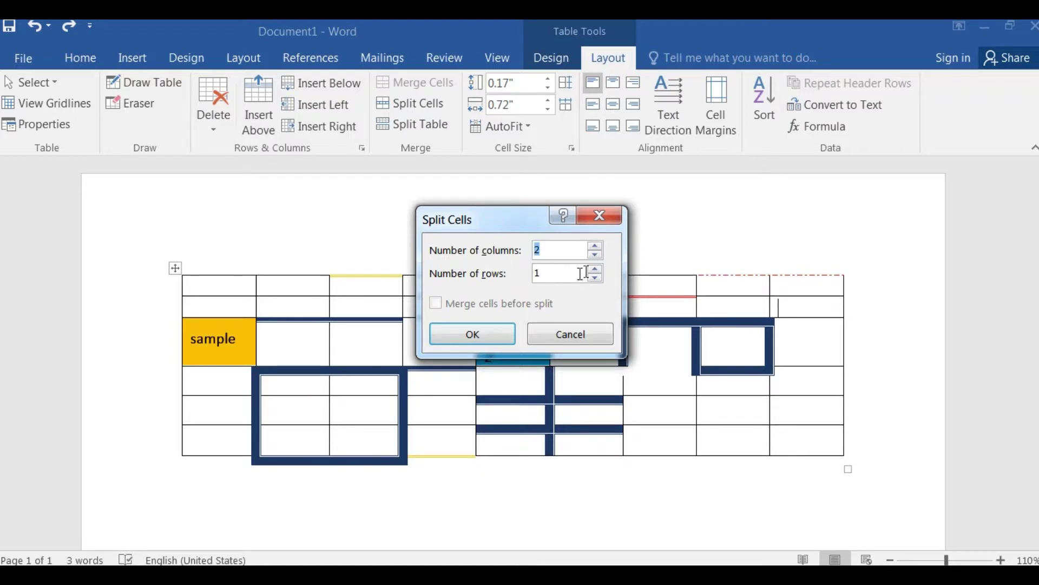
pyautogui.click(595, 245)
pyautogui.click(472, 338)
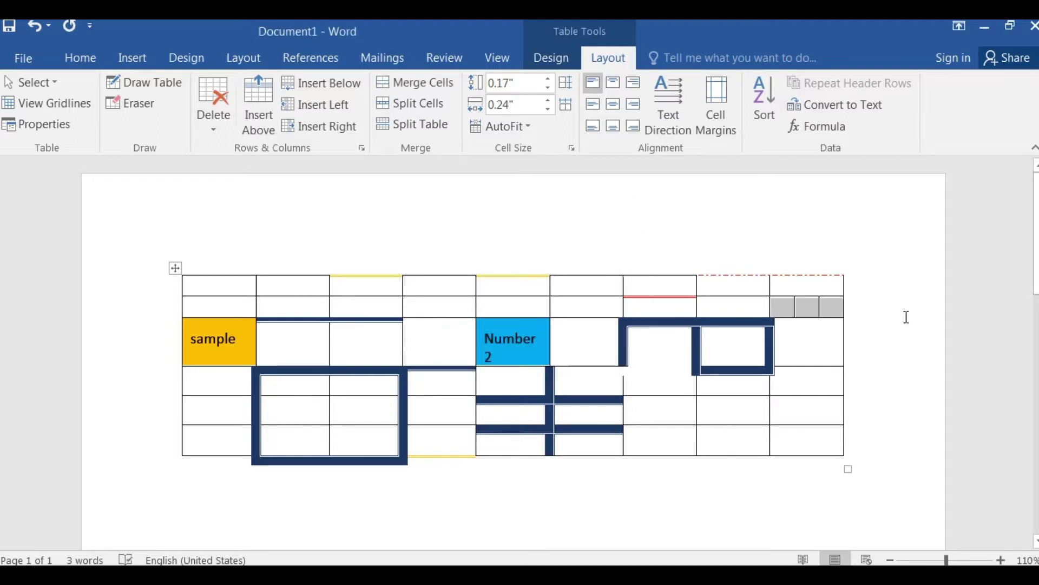
pyautogui.click(809, 354)
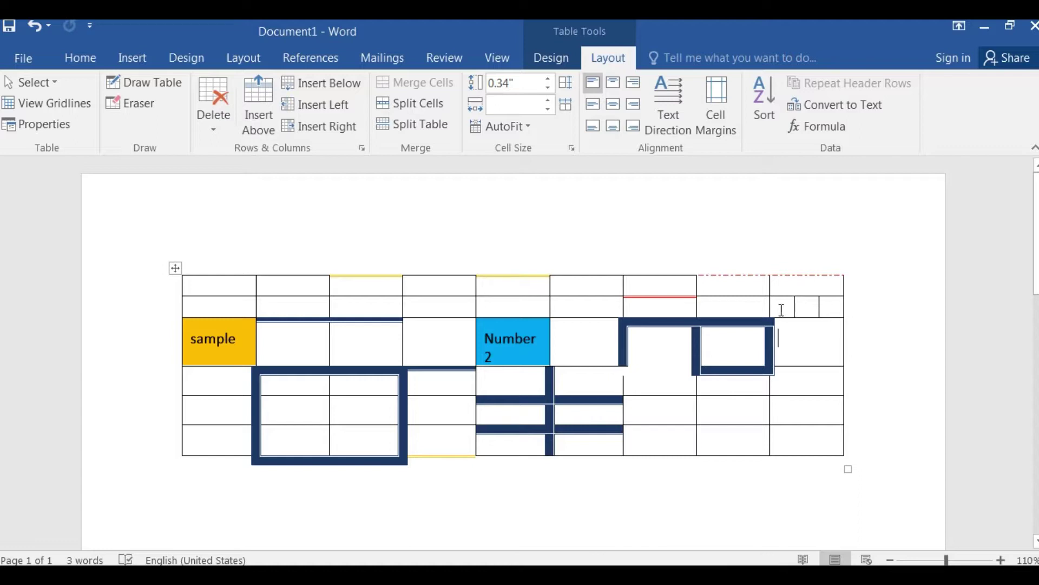
pyautogui.hotkey('ctrl', 'z')
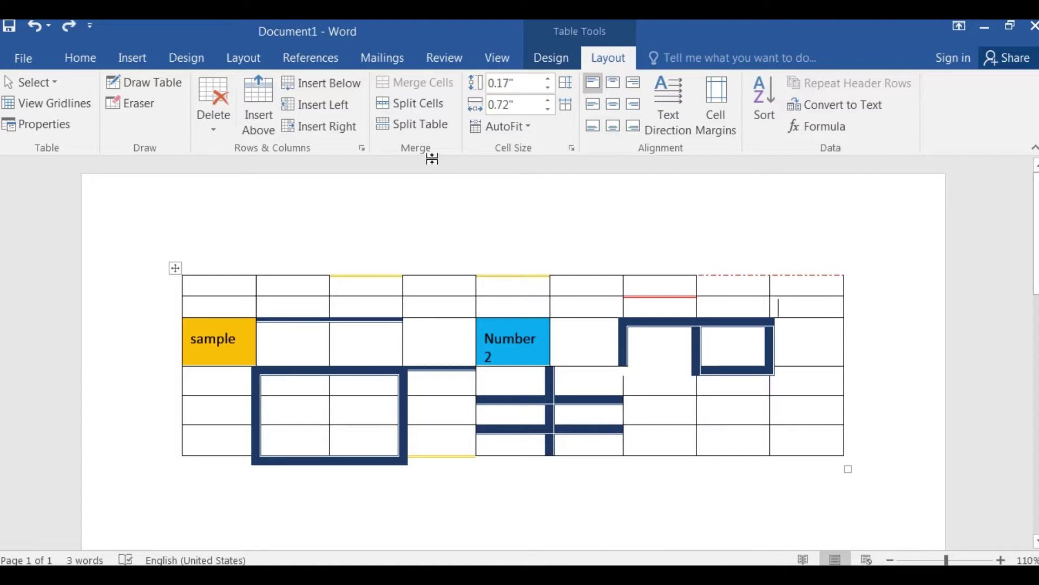
# - Split the table above its second row
pyautogui.click(401, 123)
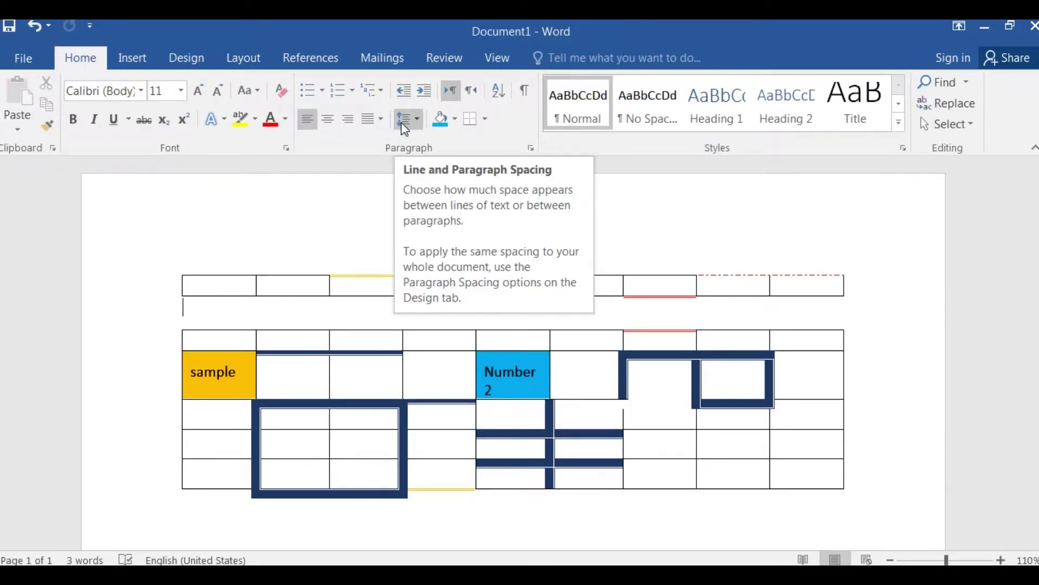
# - Undo the table split above the second row
pyautogui.hotkey('ctrl', 'z')
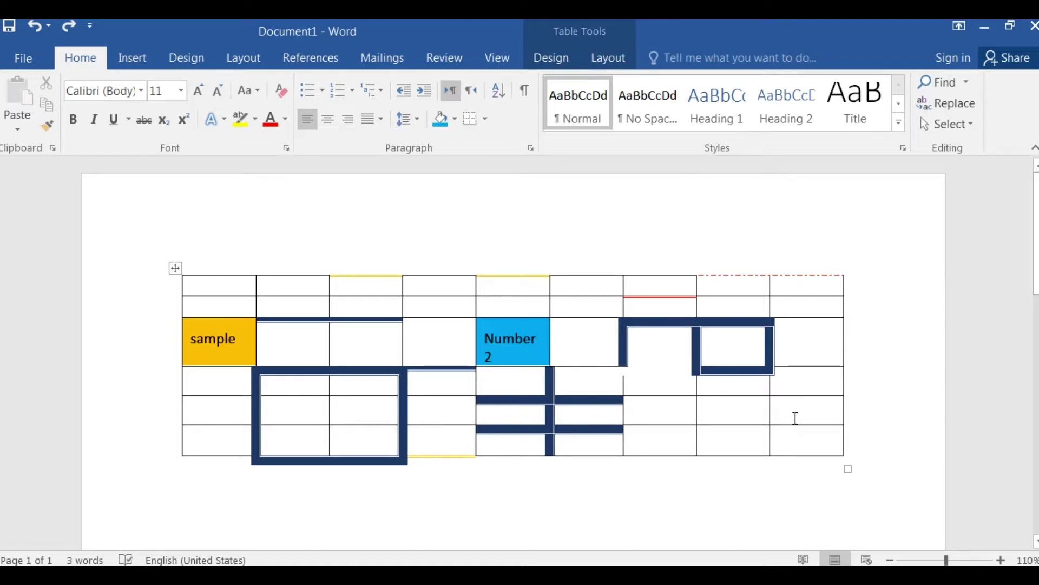
# - Split the table above its fifth row and undo the split
pyautogui.click(795, 418)
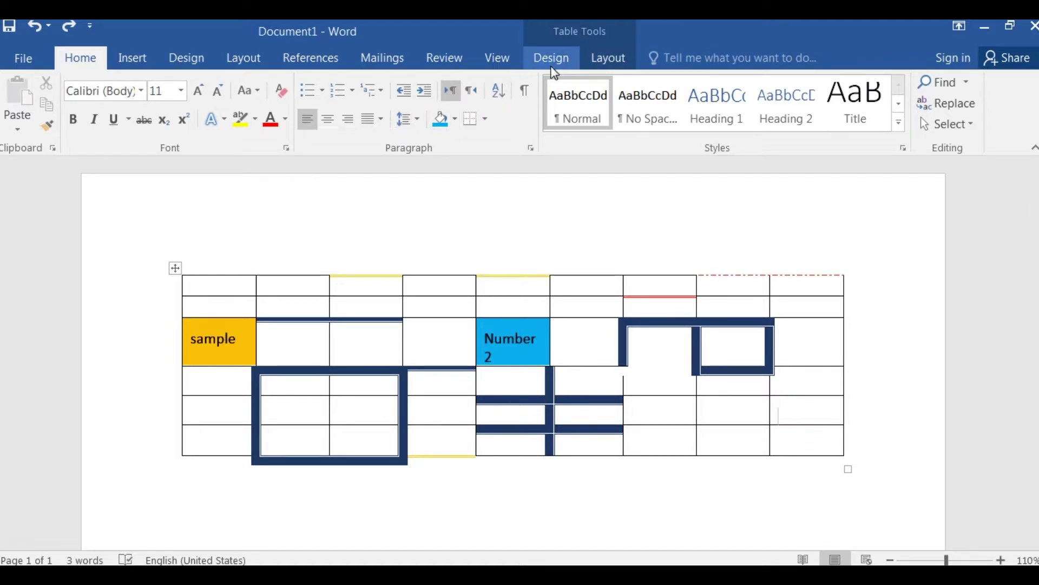
pyautogui.click(603, 63)
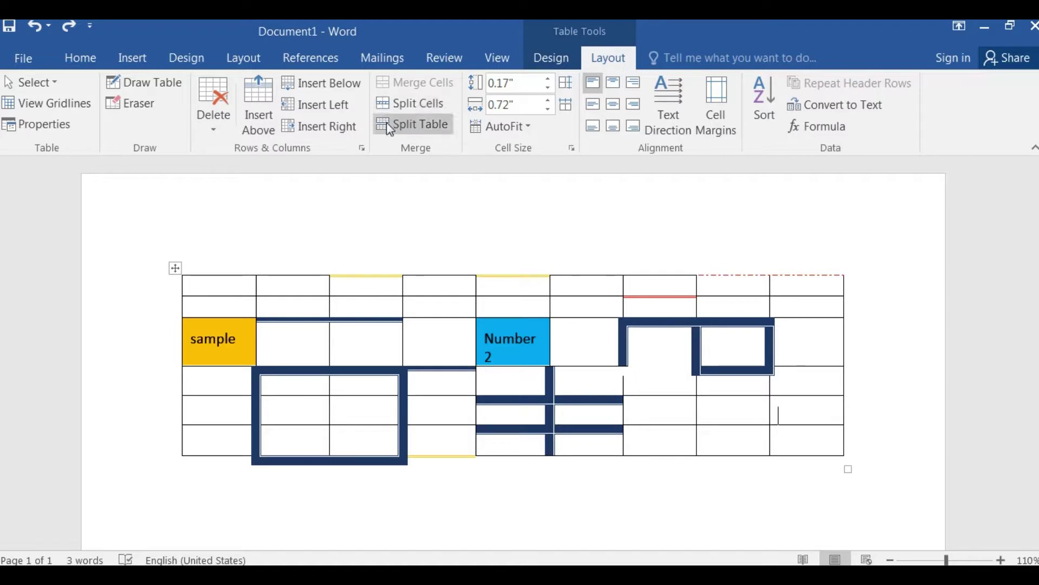
pyautogui.click(412, 124)
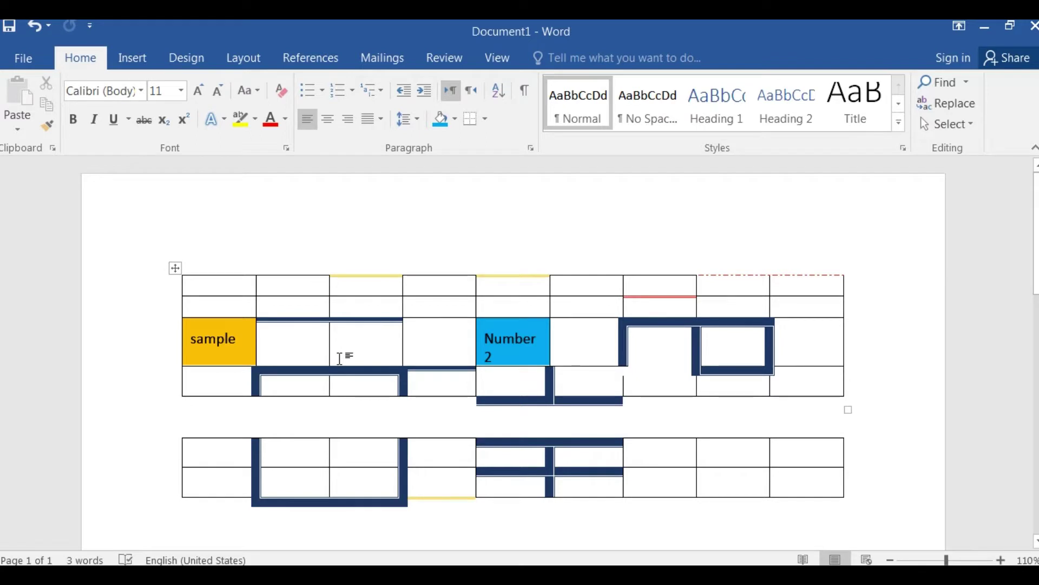
pyautogui.hotkey('ctrl', 'z')
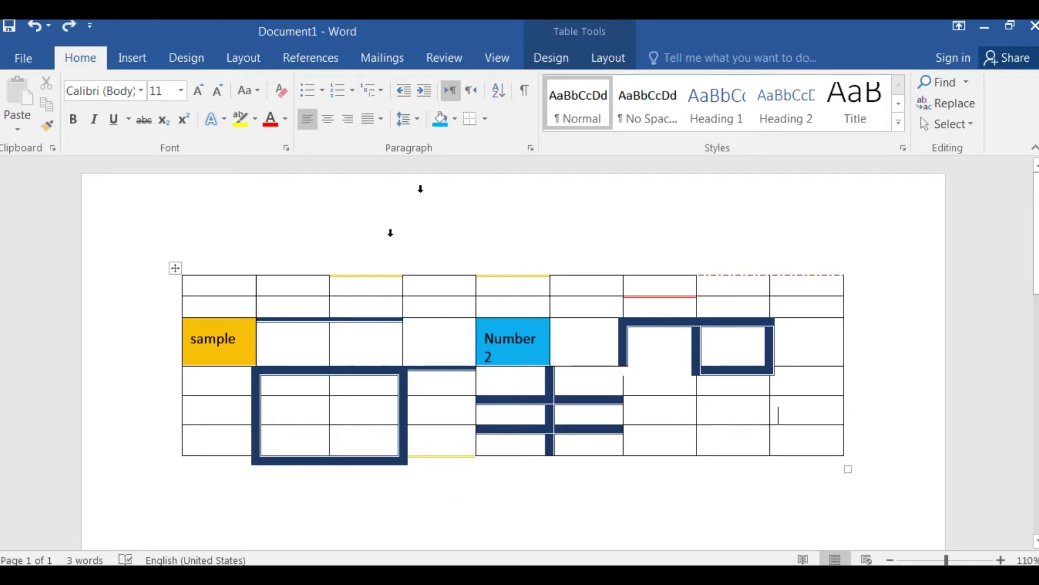
# - Insert a new row below the table's last row
pyautogui.click(611, 58)
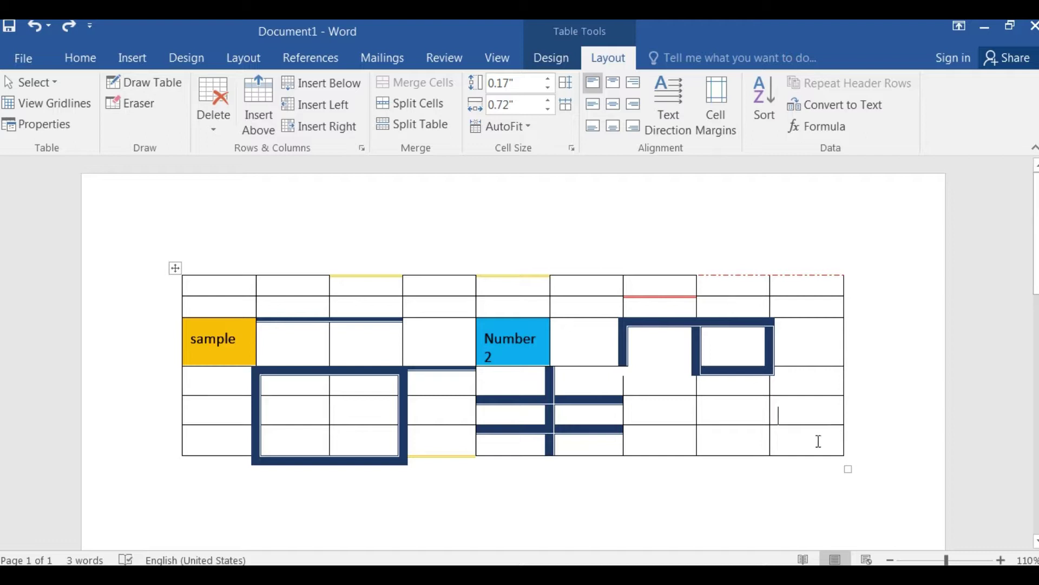
pyautogui.click(819, 441)
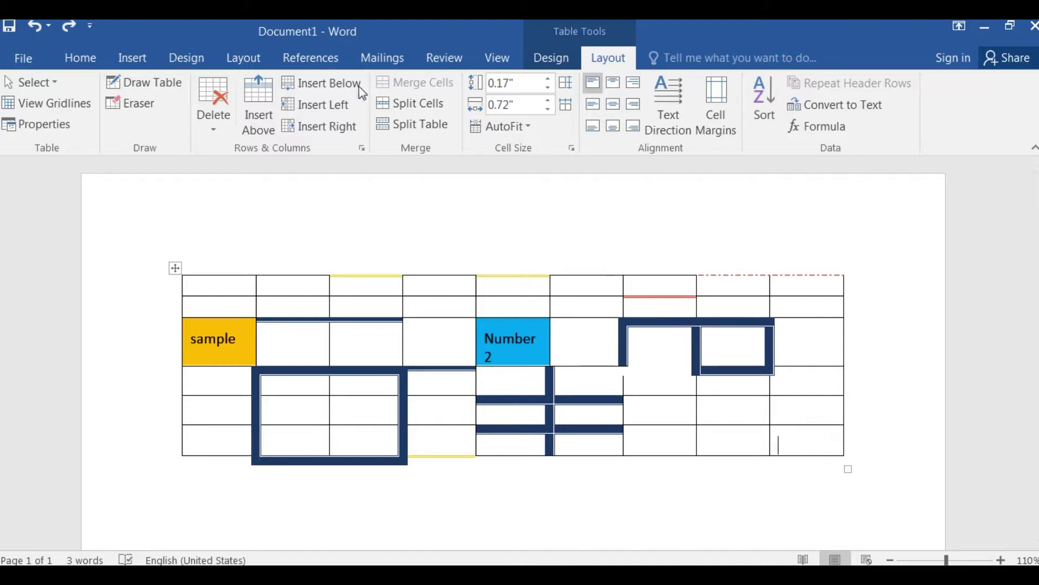
pyautogui.click(320, 84)
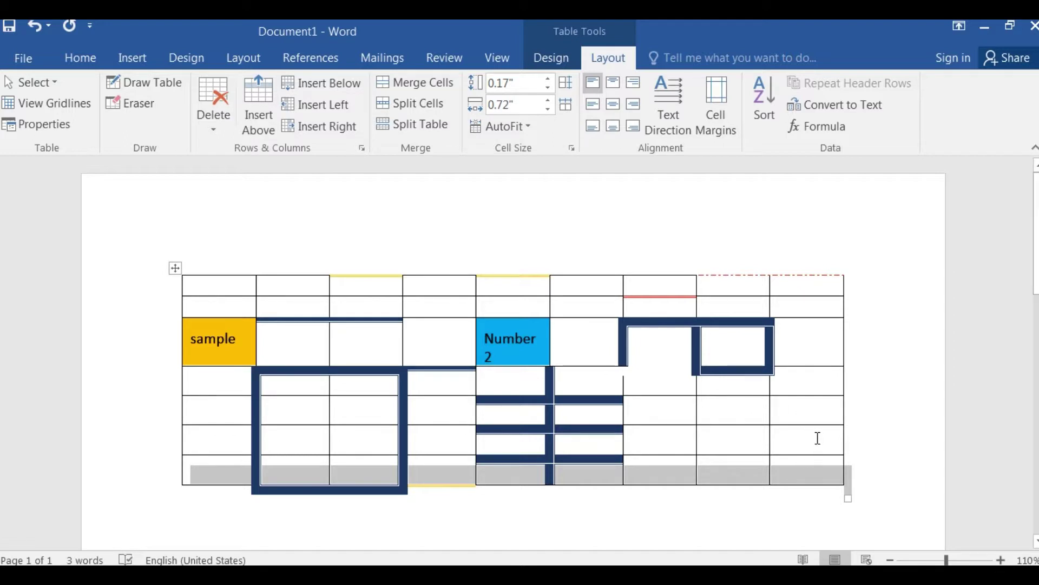
pyautogui.click(817, 437)
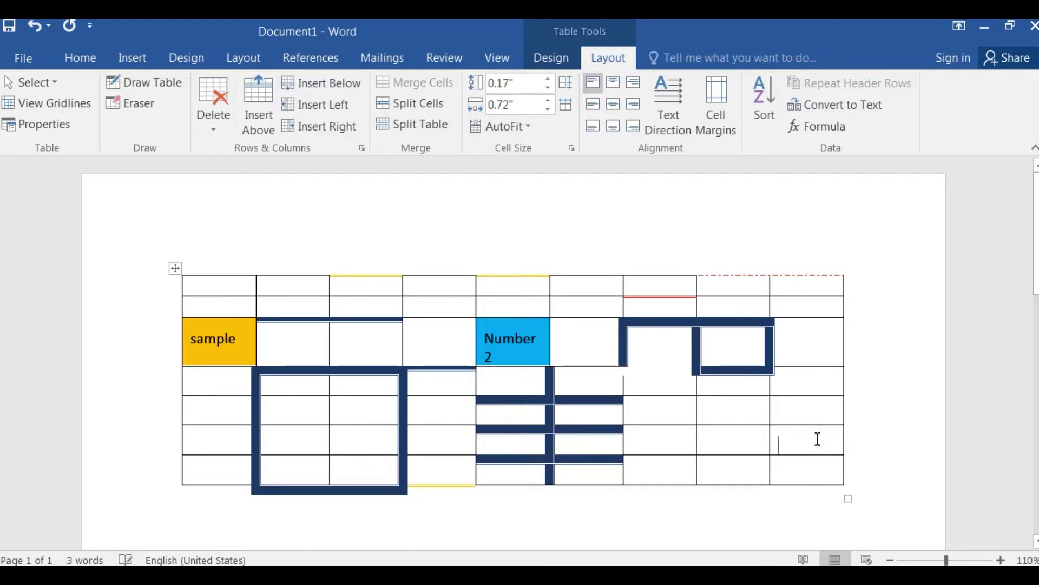
pyautogui.click(819, 466)
pyautogui.click(798, 474)
pyautogui.click(738, 475)
# - Insert a column to the left of the eighth column and undo the insertion
pyautogui.click(733, 291)
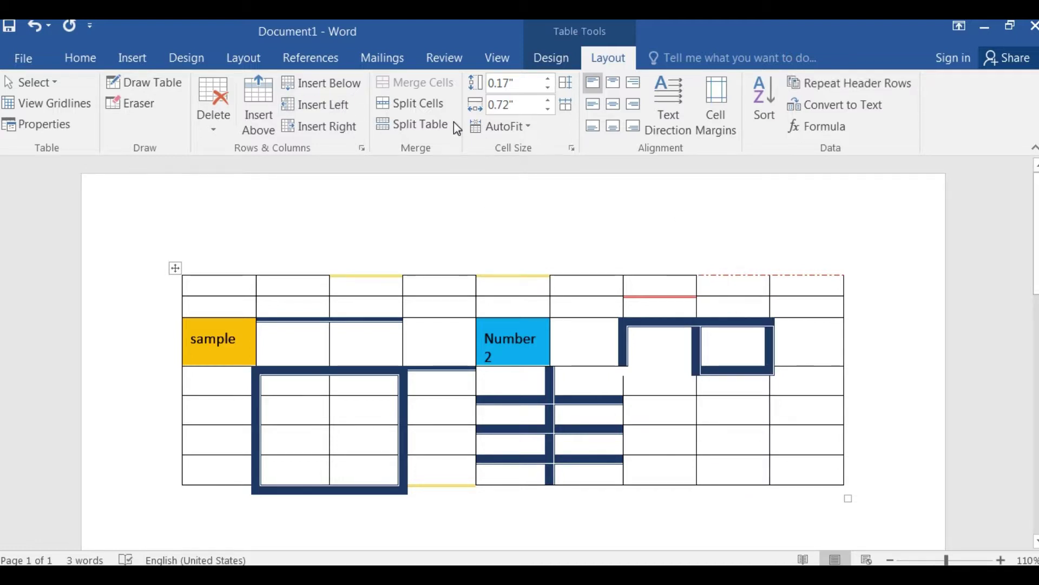
pyautogui.click(321, 106)
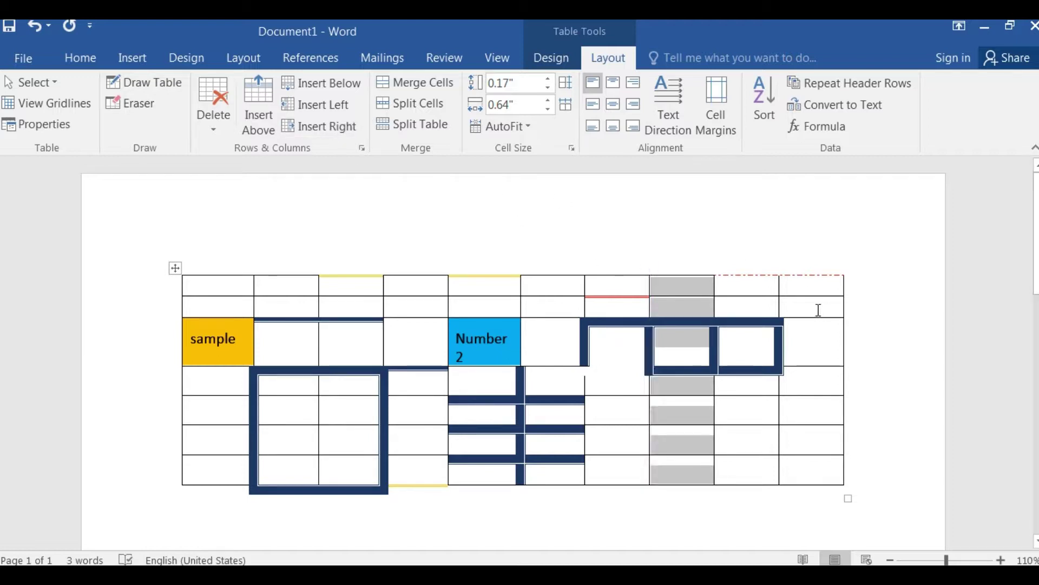
pyautogui.hotkey('ctrl', 'z')
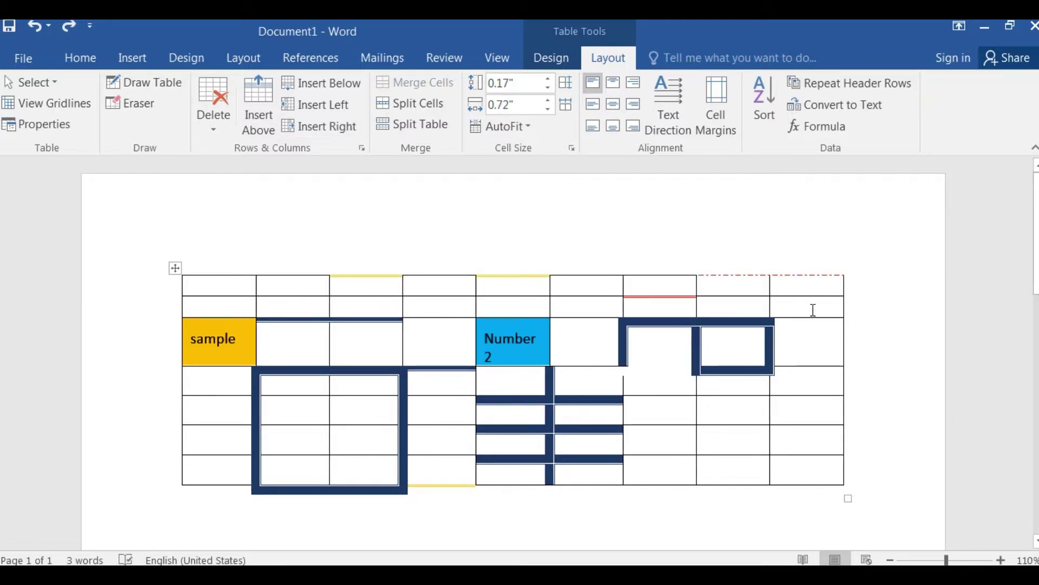
# - Insert a column to the right of the eighth column and a row above the first row, undoing both insertions
pyautogui.click(317, 130)
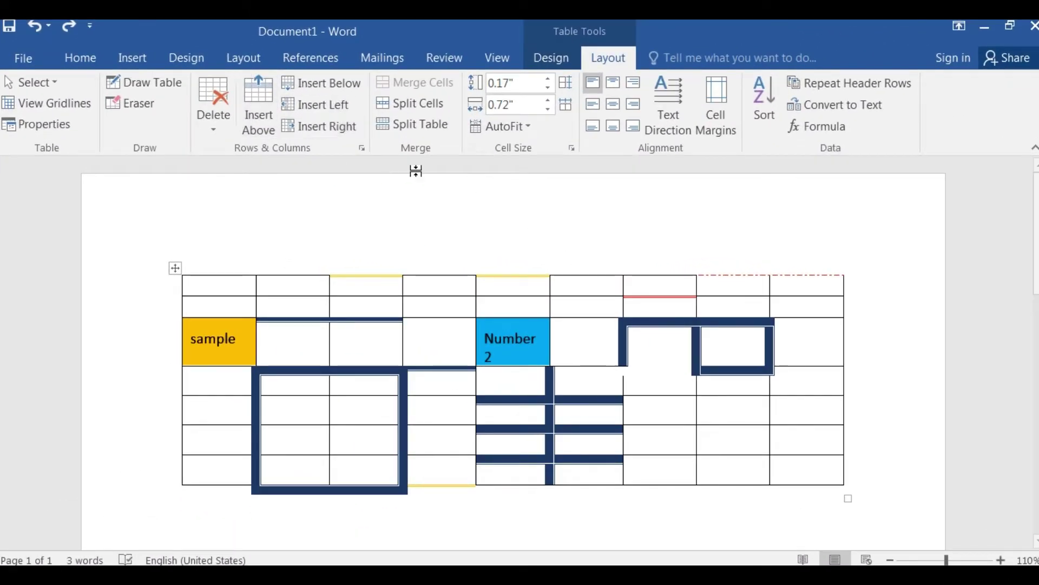
pyautogui.click(247, 115)
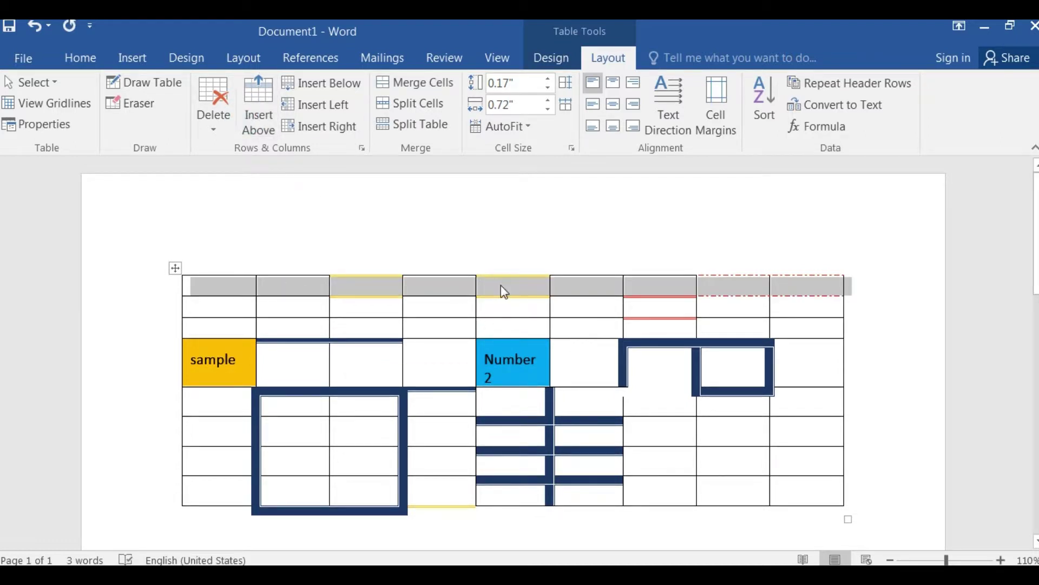
pyautogui.hotkey('ctrl', 'z')
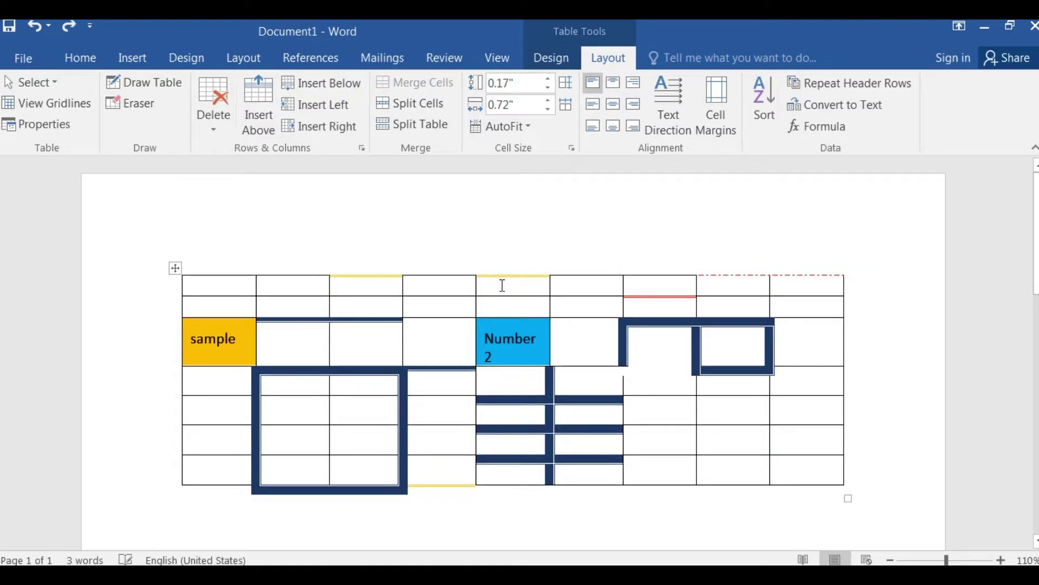
# - Insert a row above the sixth row and undo the insertion
pyautogui.click(793, 446)
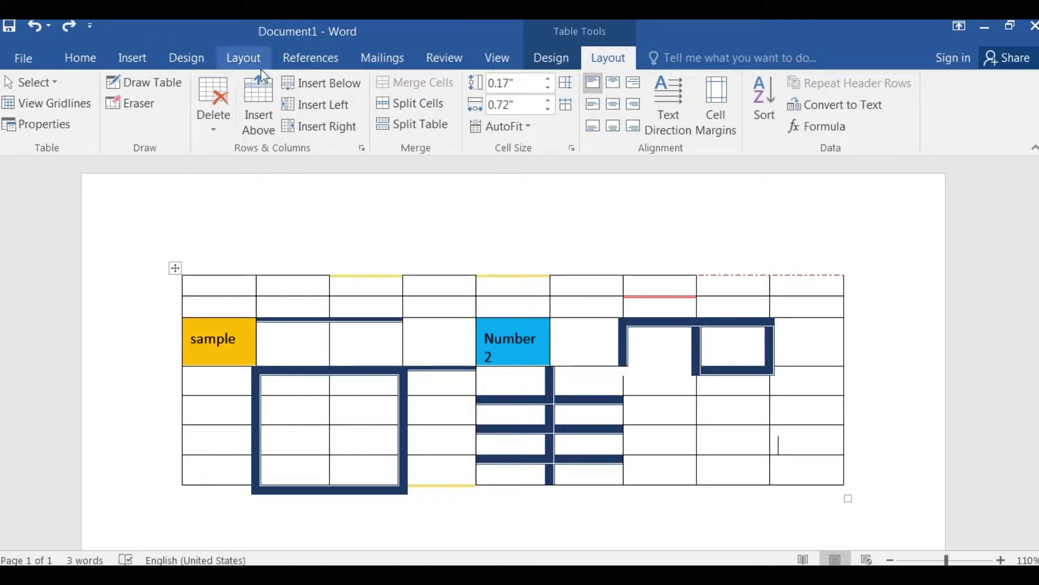
pyautogui.click(258, 117)
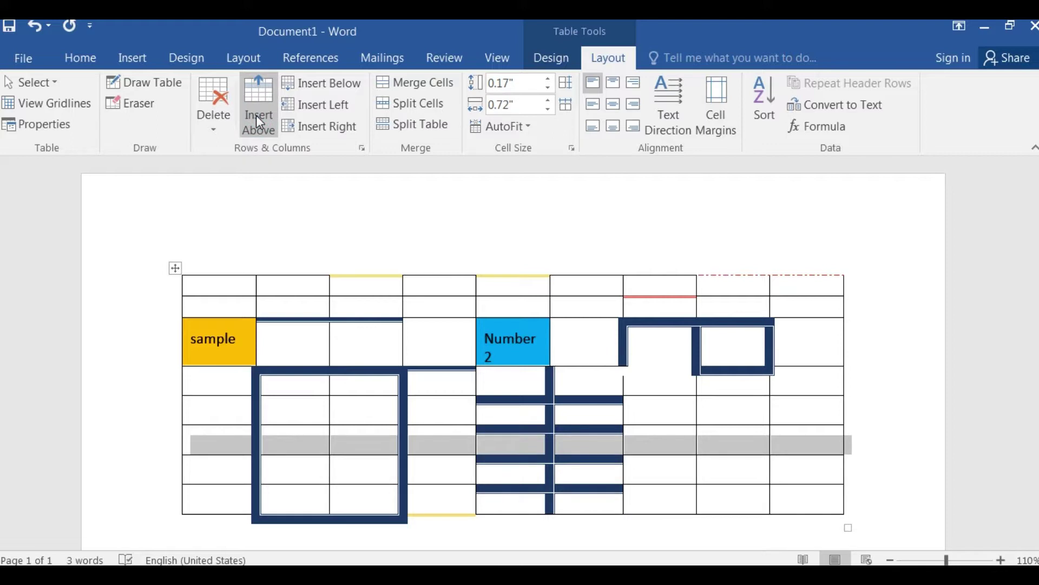
pyautogui.hotkey('ctrl', 'z')
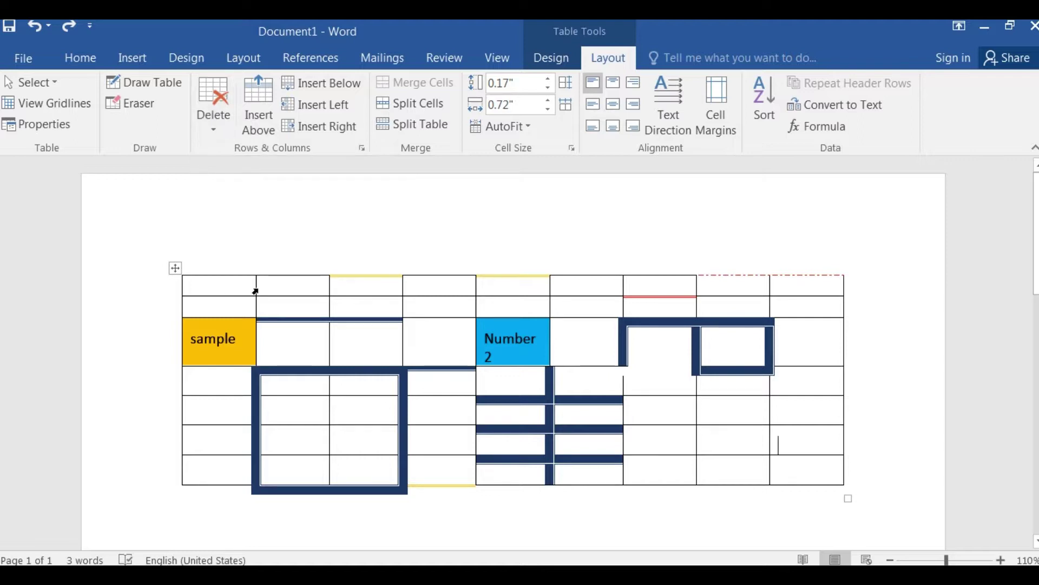
# - Delete the whole table and undo the deletion
pyautogui.click(216, 111)
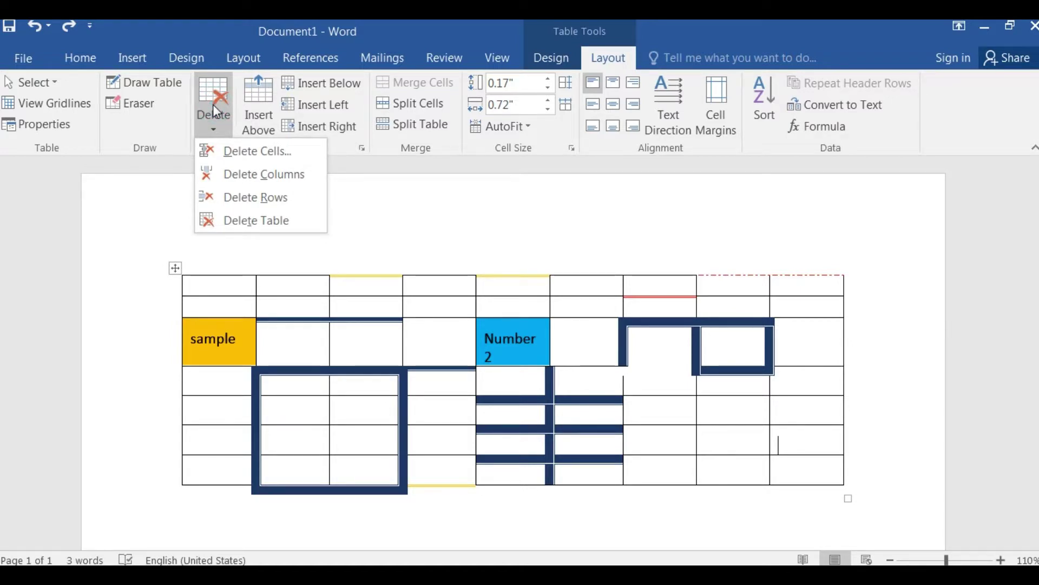
pyautogui.click(261, 221)
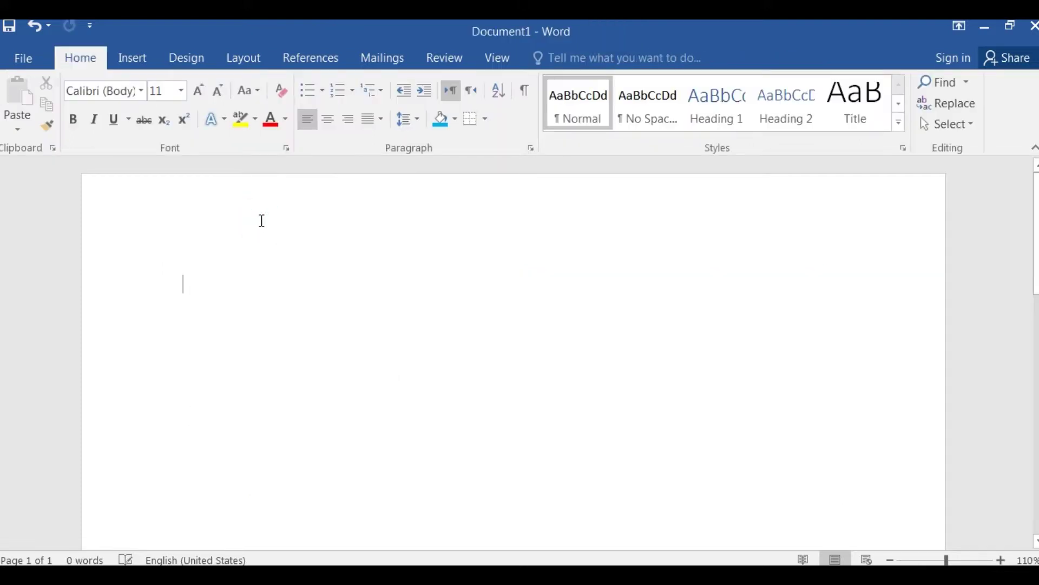
pyautogui.hotkey('ctrl', 'z')
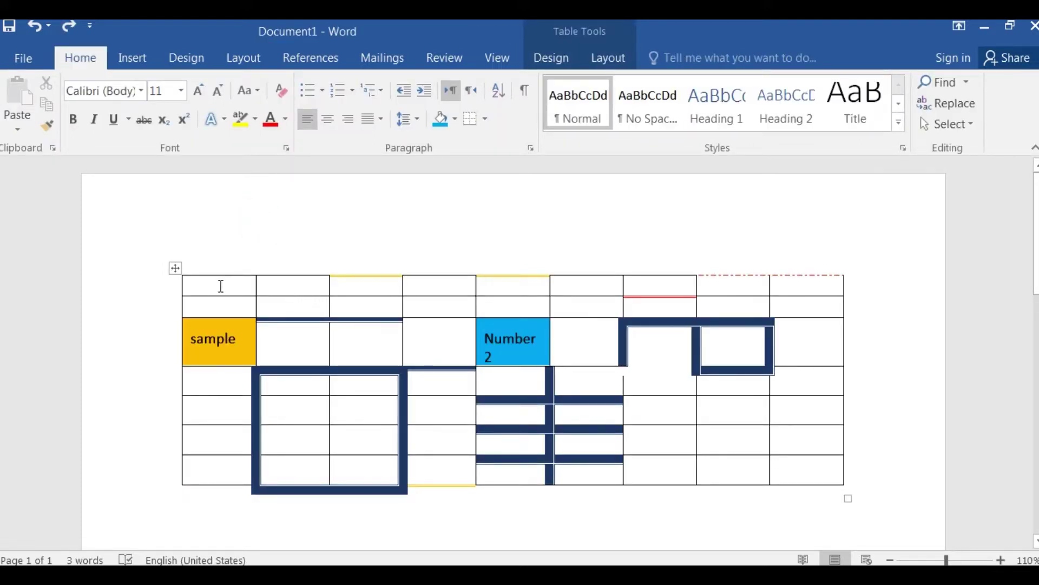
# - Select the first two rows' cells in the first two columns, delete their entire columns with Delete Cells, and undo the deletion
pyautogui.moveTo(221, 286); pyautogui.dragTo(286, 309)
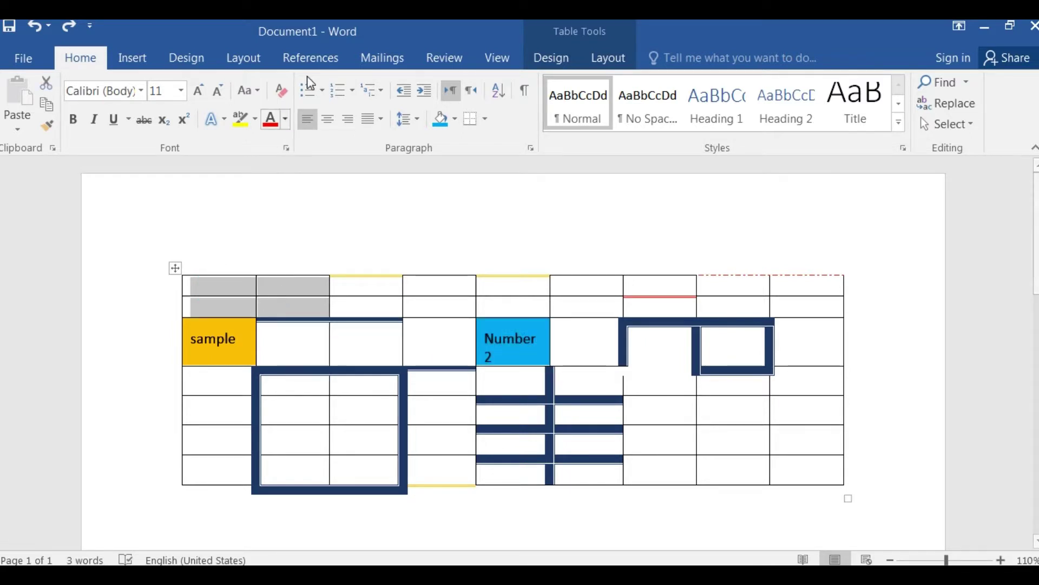
pyautogui.click(618, 60)
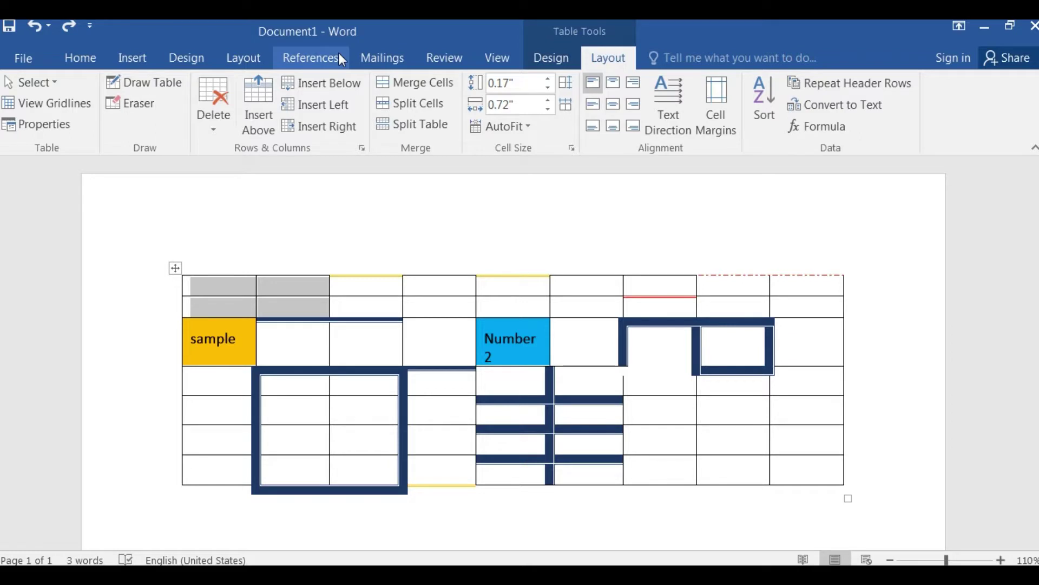
pyautogui.click(223, 135)
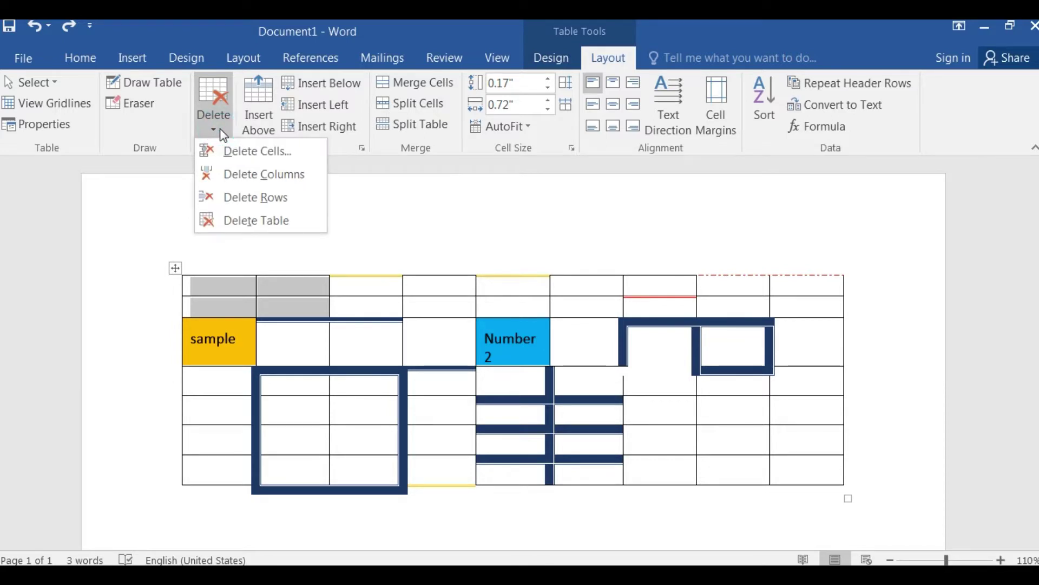
pyautogui.click(248, 154)
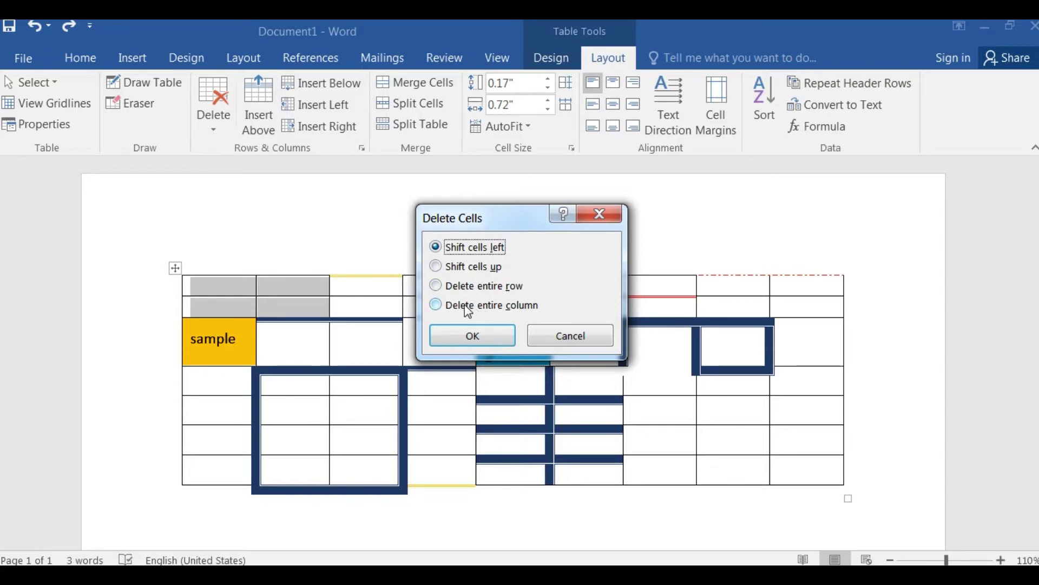
pyautogui.click(484, 307)
pyautogui.click(439, 286)
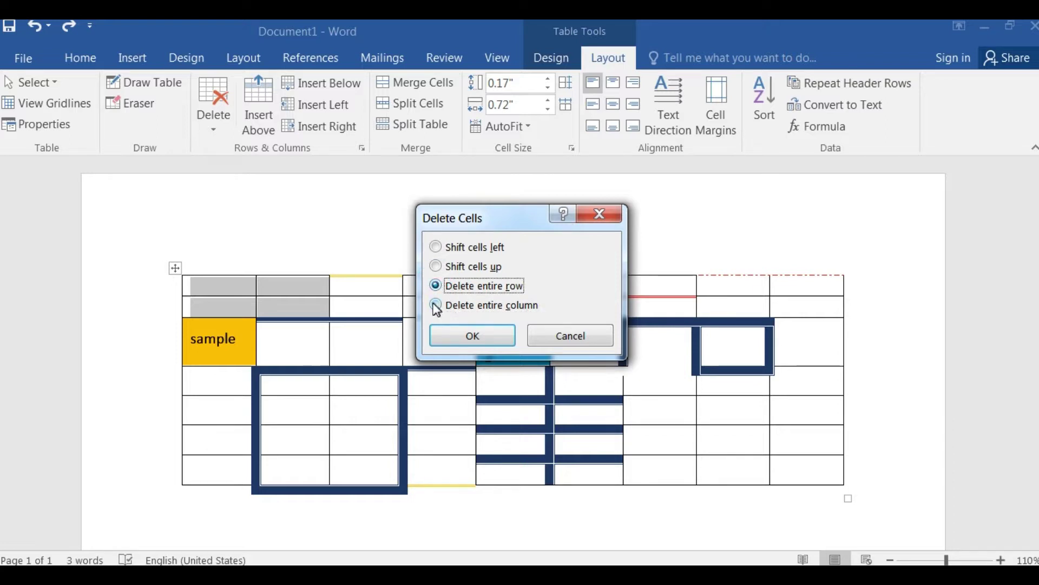
pyautogui.click(436, 305)
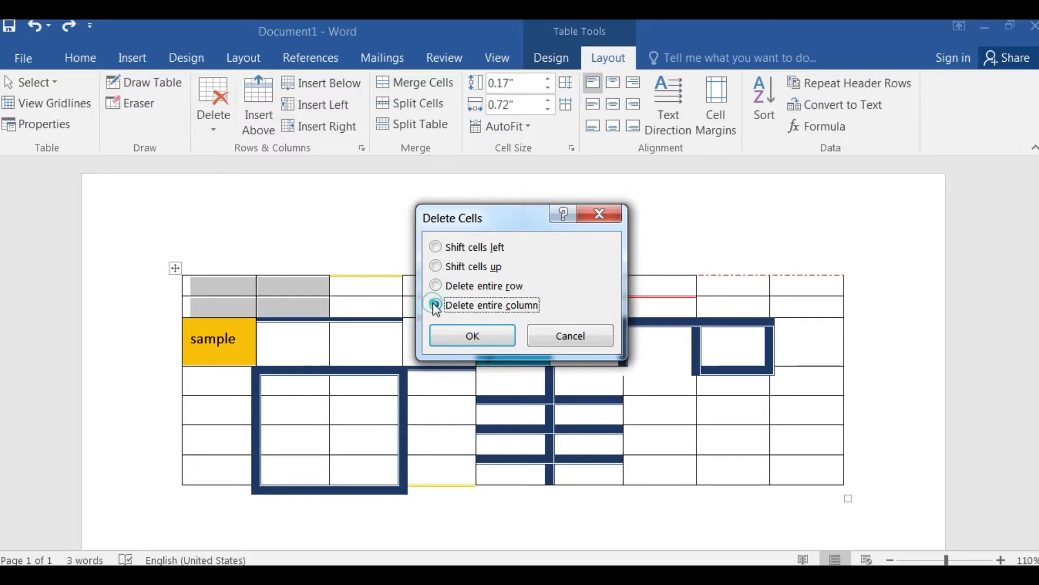
pyautogui.click(474, 334)
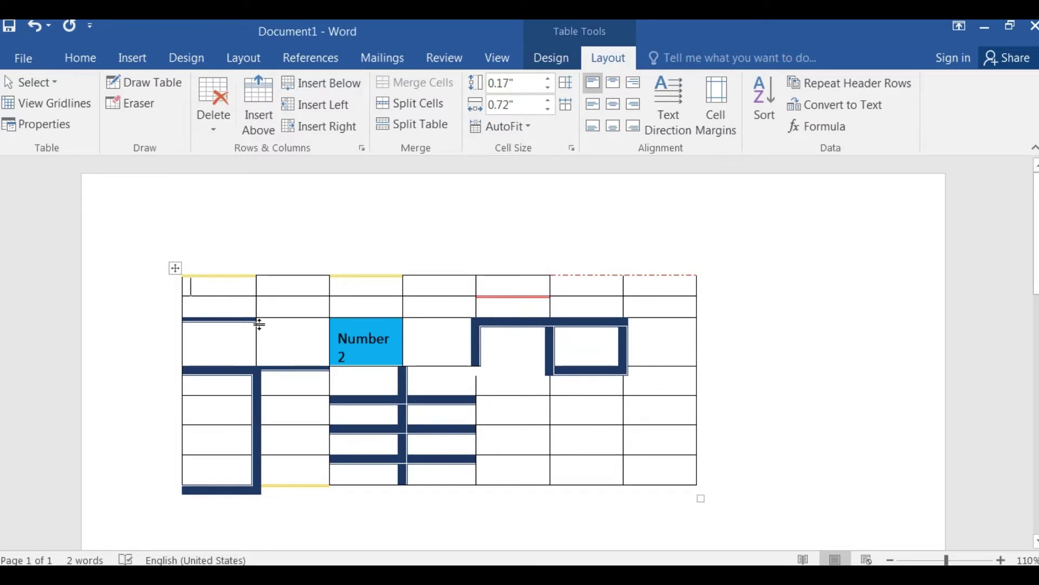
pyautogui.hotkey('ctrl', 'z')
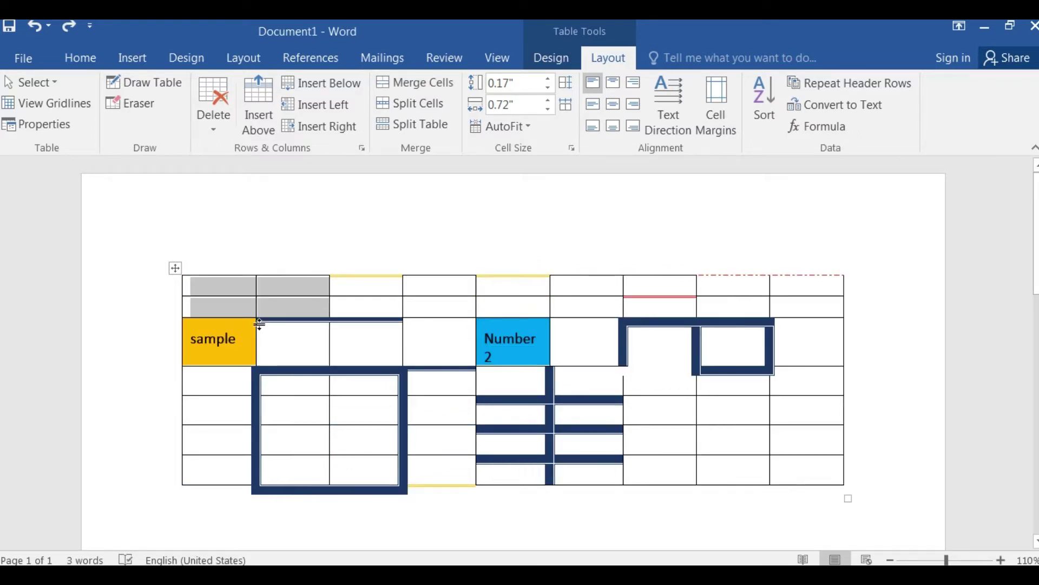
pyautogui.click(355, 290)
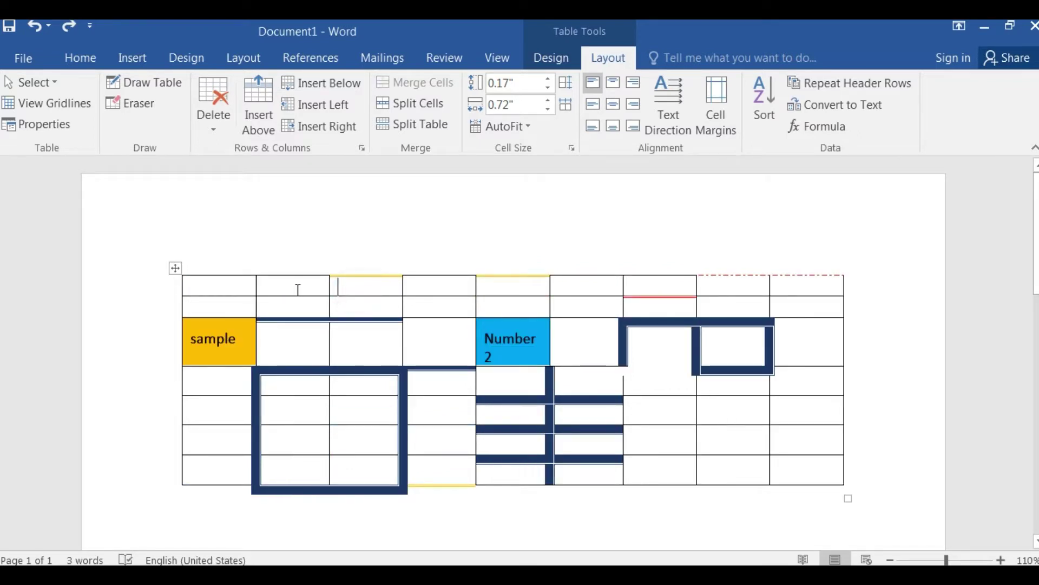
pyautogui.moveTo(232, 279); pyautogui.dragTo(747, 296)
pyautogui.click(668, 290)
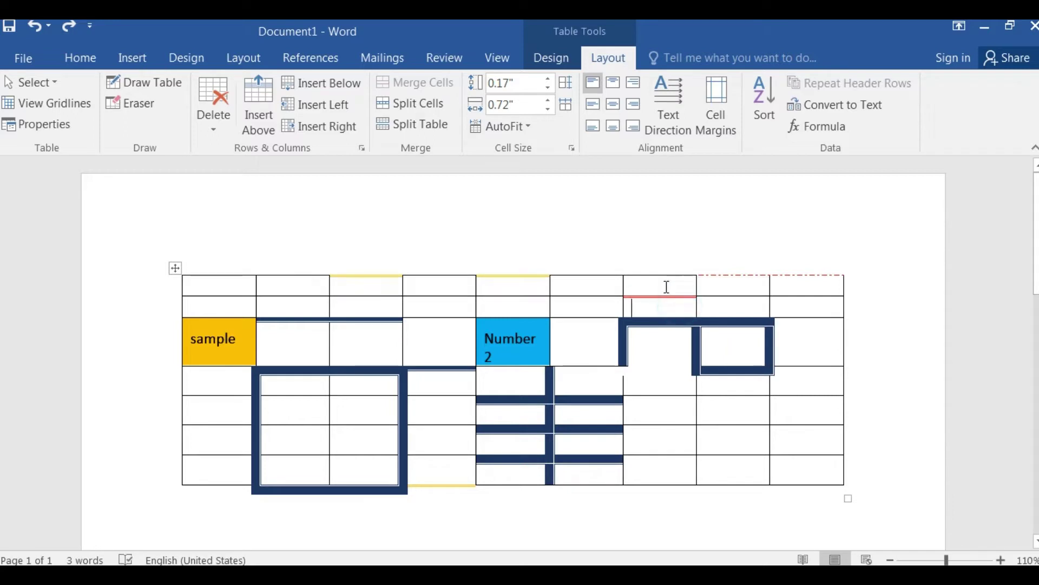
pyautogui.moveTo(666, 285); pyautogui.dragTo(674, 472)
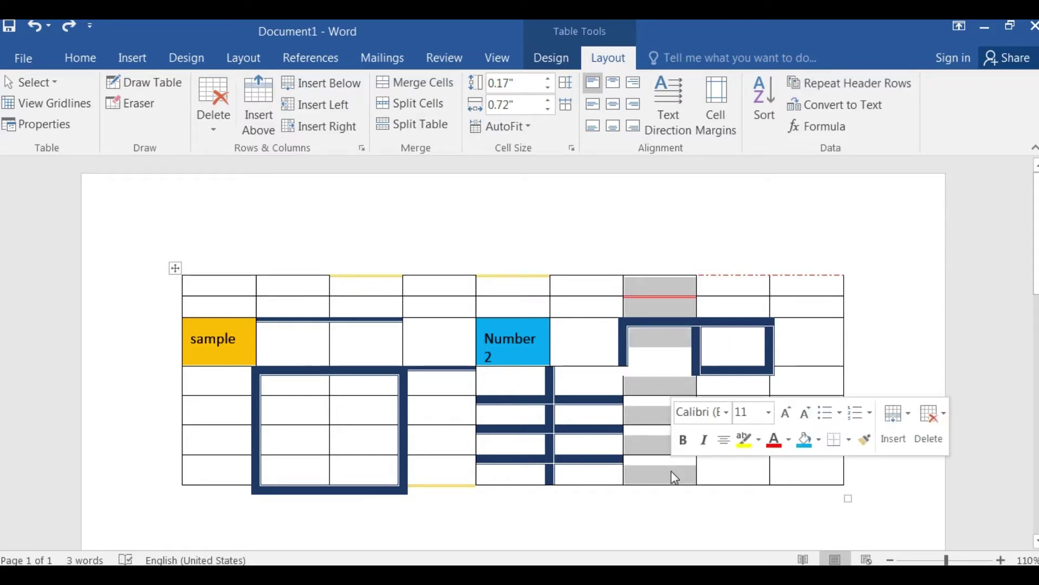
# - Delete the seventh cell of the first row, shifting the remaining cells left
pyautogui.click(645, 285)
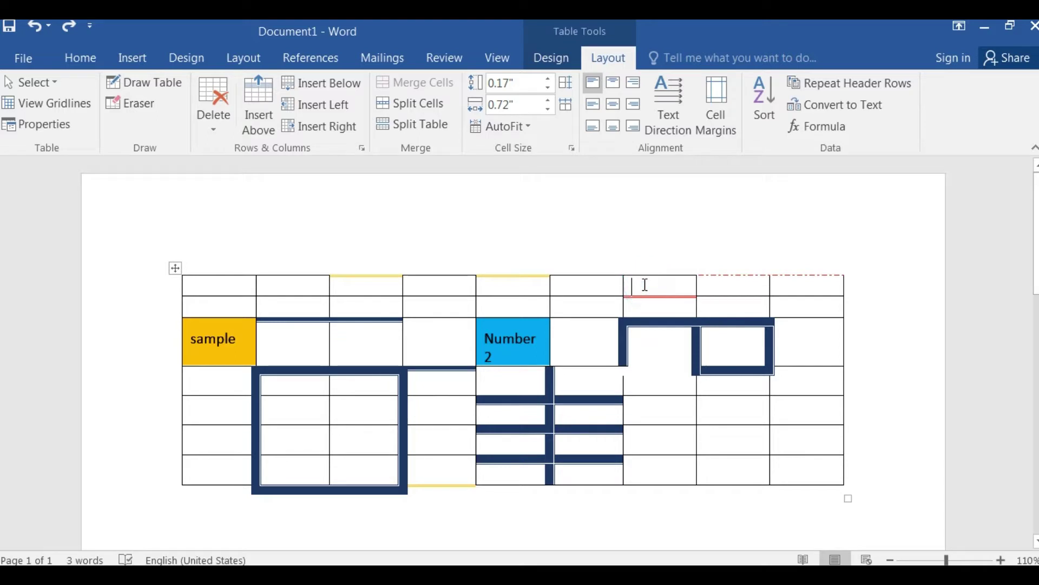
pyautogui.click(212, 111)
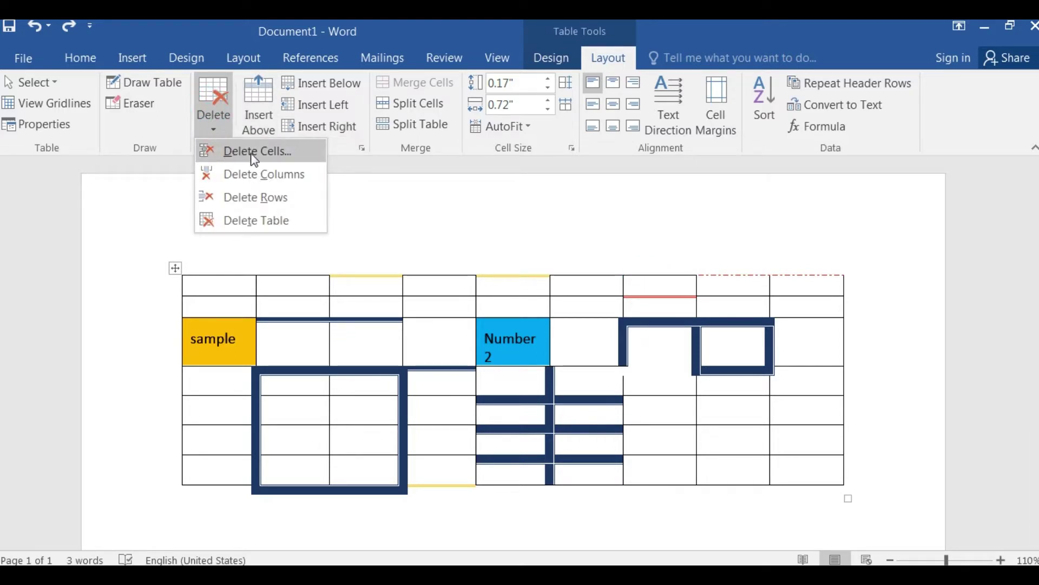
pyautogui.click(250, 151)
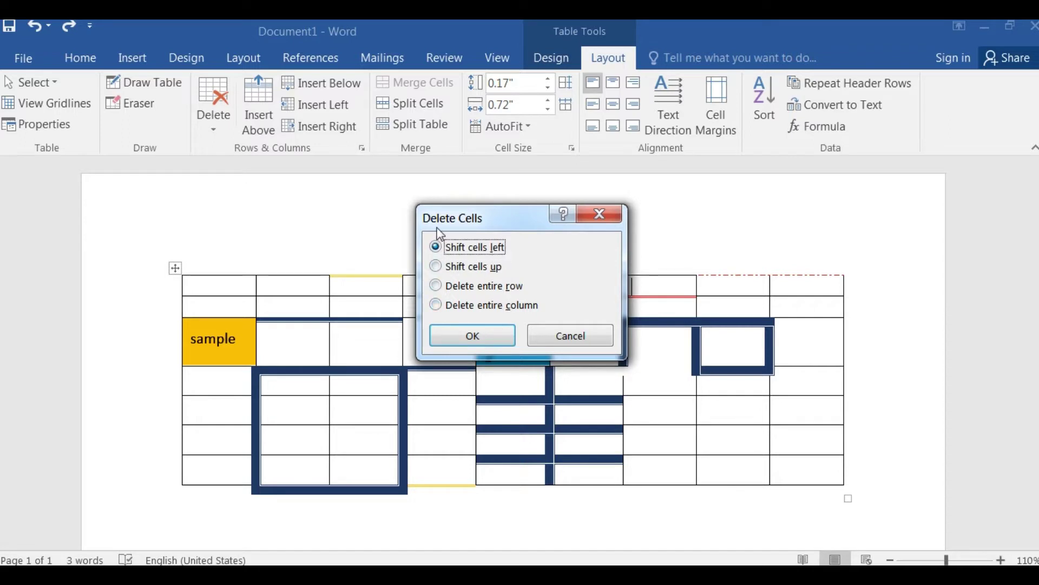
pyautogui.click(477, 335)
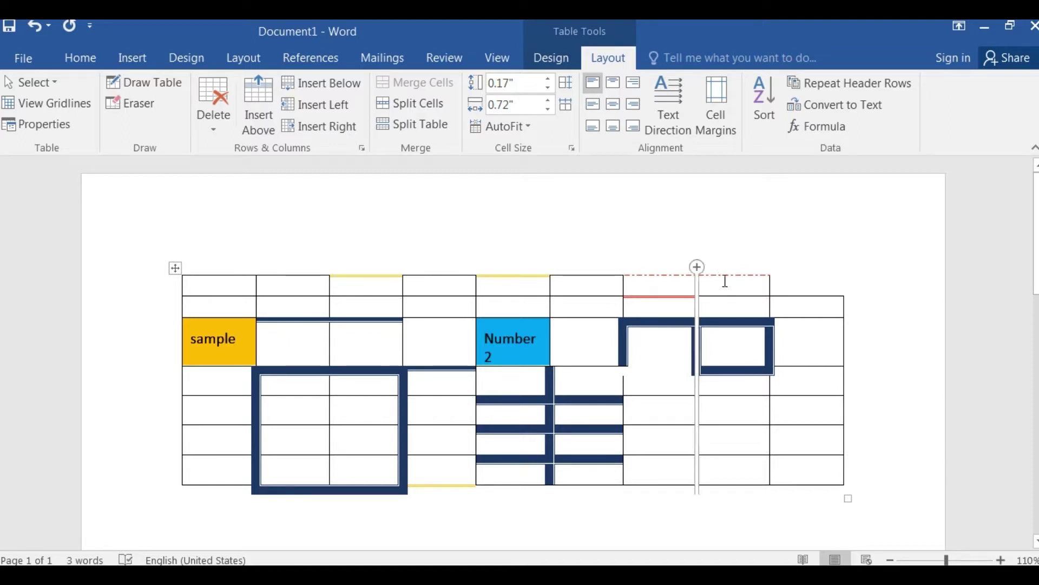
# - Delete the last cell of the bottom row, shifting cells left, and undo both cell deletions
pyautogui.click(802, 471)
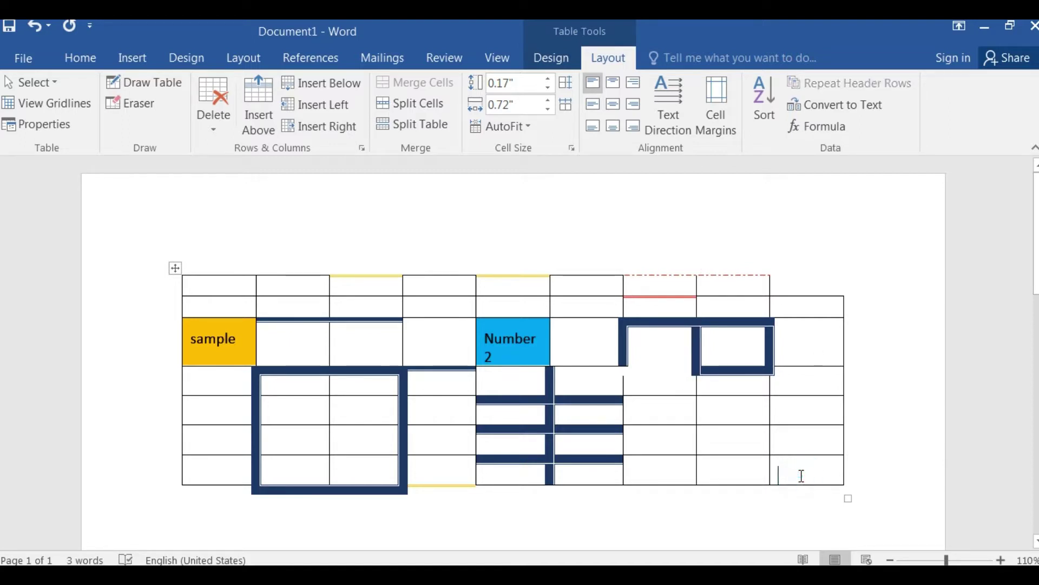
pyautogui.click(213, 109)
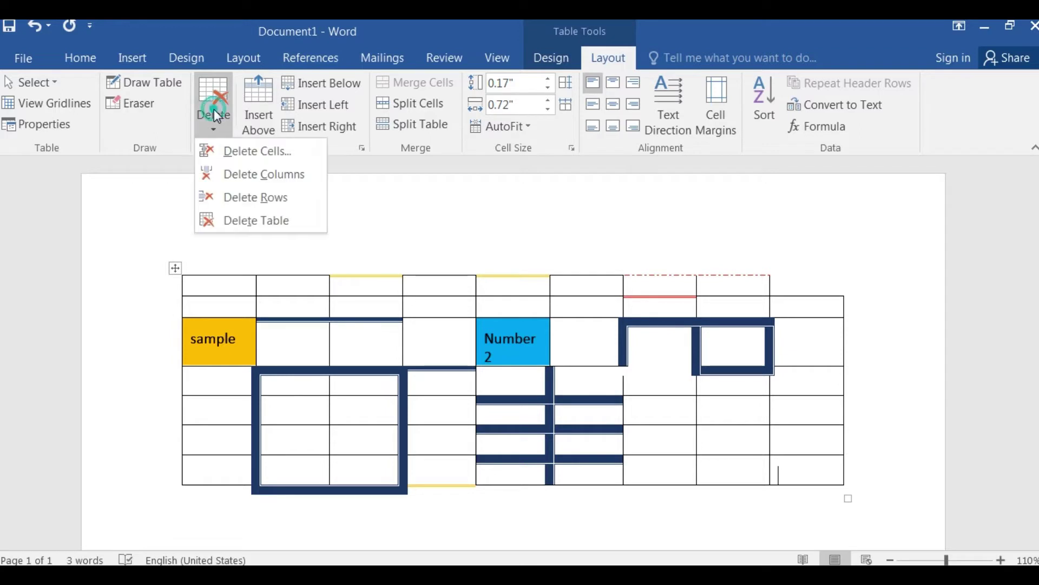
pyautogui.click(257, 154)
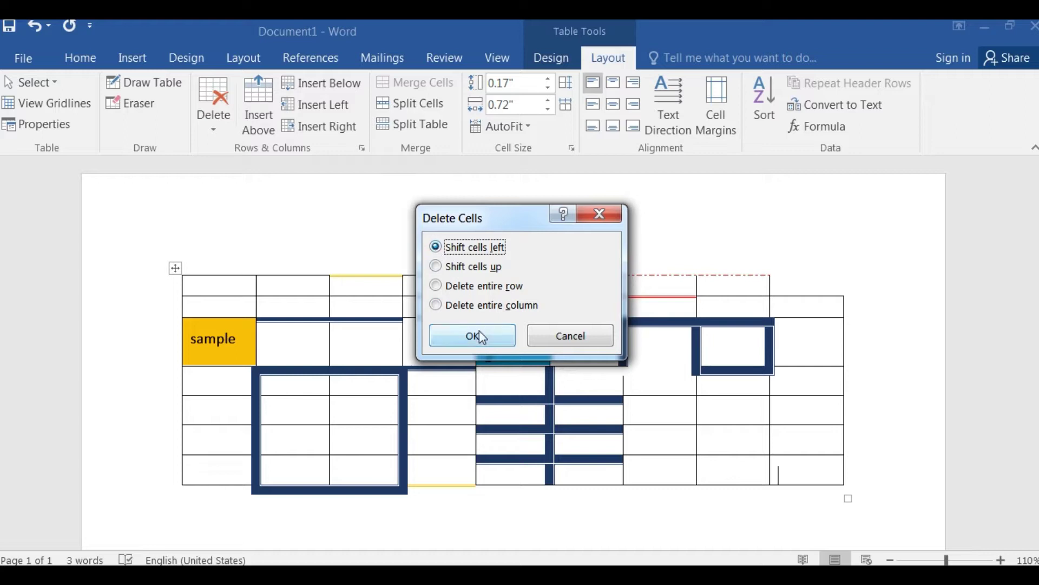
pyautogui.click(467, 336)
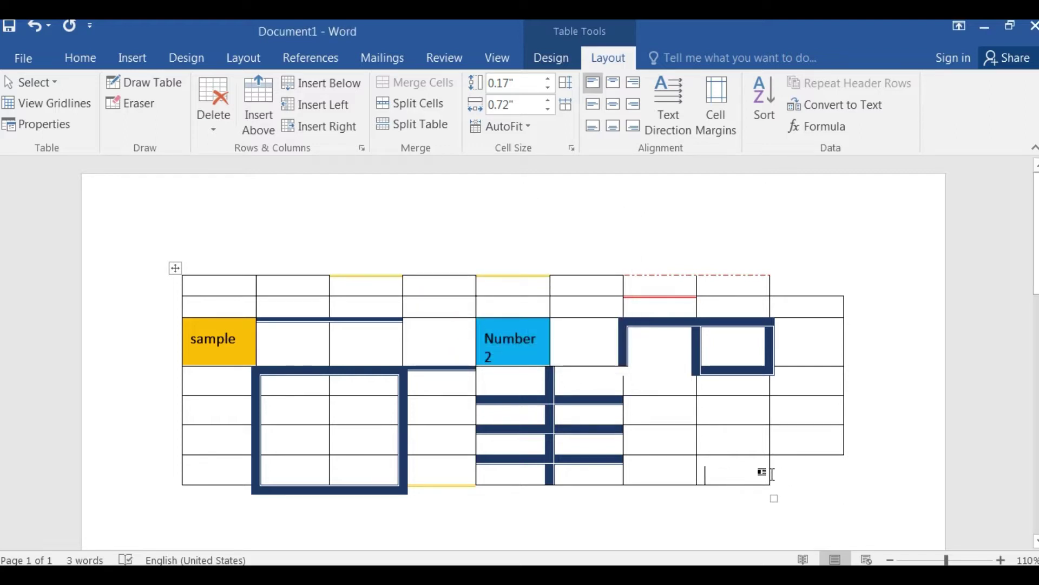
pyautogui.click(736, 472)
pyautogui.hotkey('ctrl', 'z')
pyautogui.hotkey('ctrl', 'z')
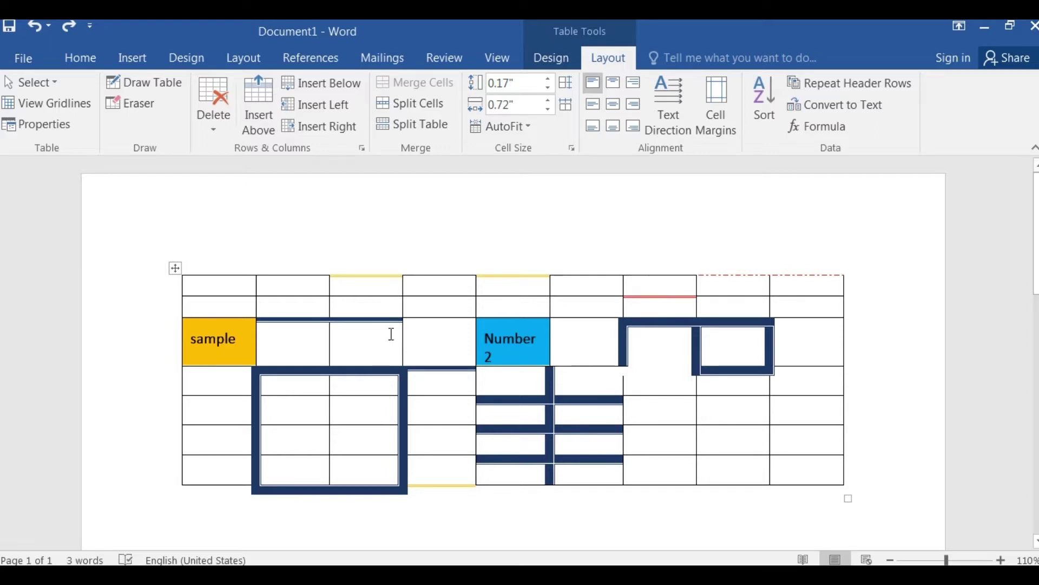
# - Delete the table's third column and undo the deletion
pyautogui.click(215, 108)
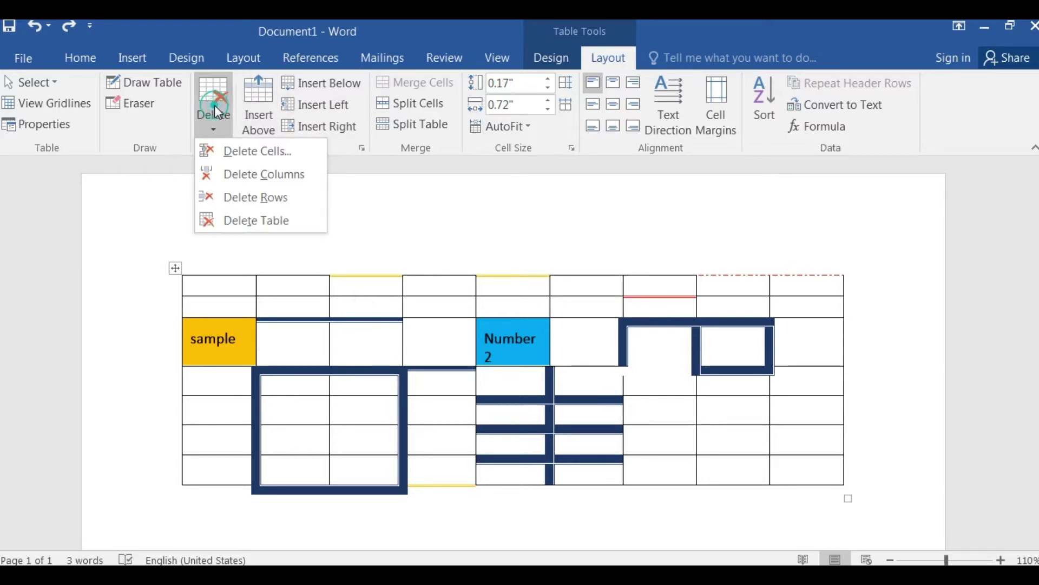
pyautogui.click(253, 174)
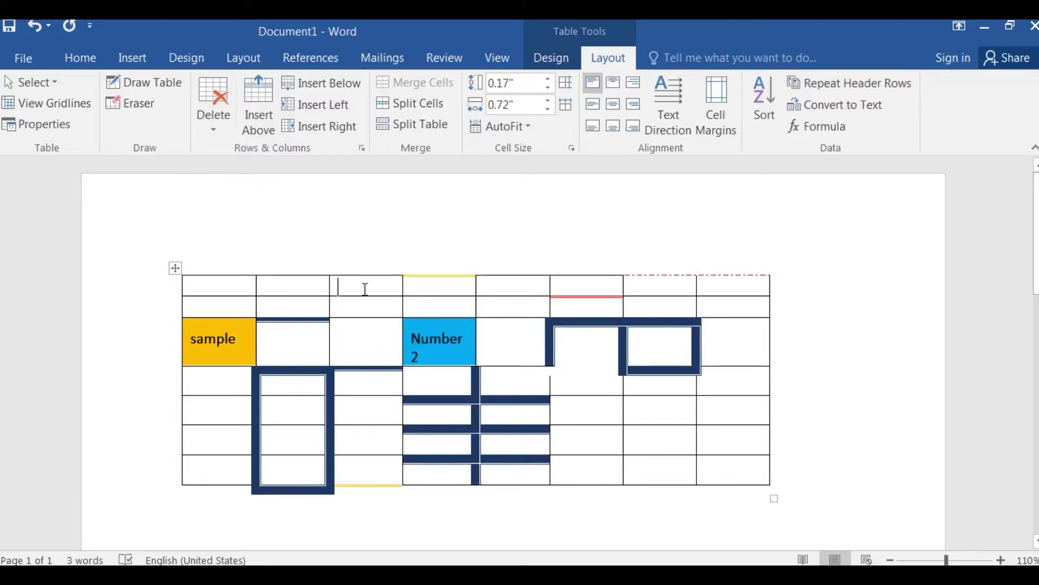
pyautogui.hotkey('ctrl', 'z')
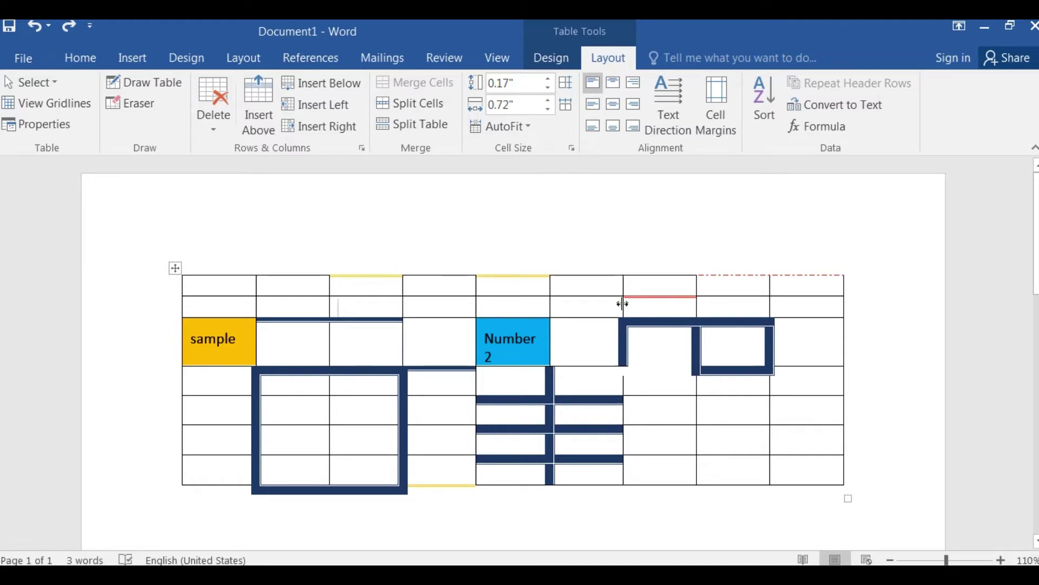
# - Delete the table's eighth column and undo the deletion
pyautogui.click(584, 288)
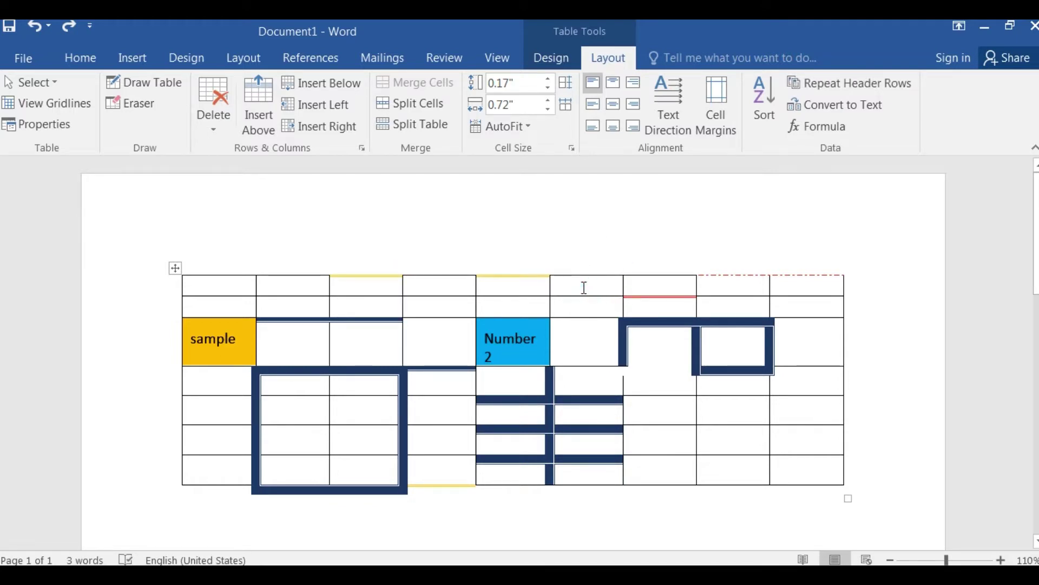
pyautogui.click(662, 290)
pyautogui.click(217, 98)
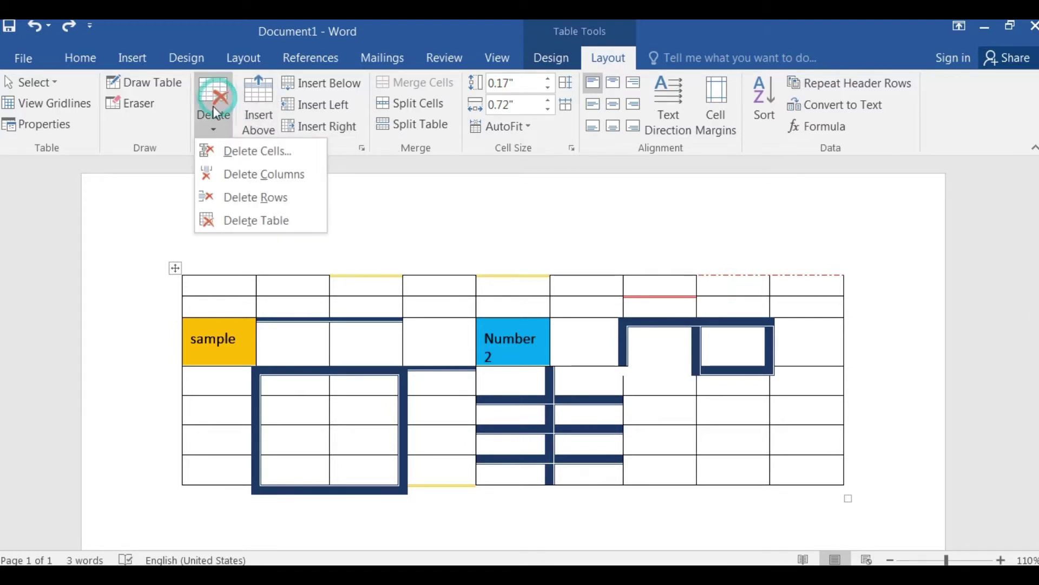
pyautogui.click(255, 174)
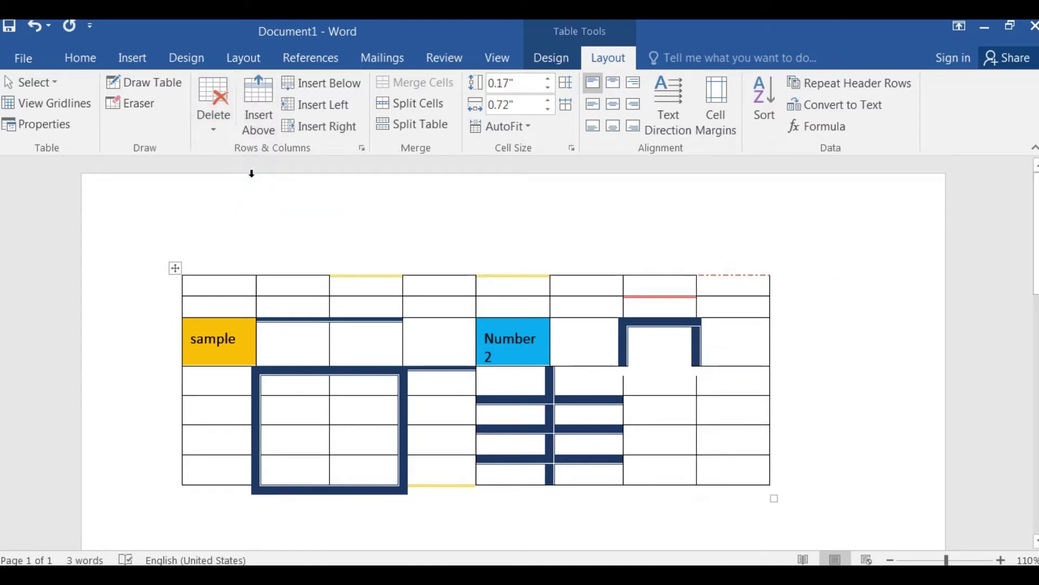
pyautogui.hotkey('ctrl', 'z')
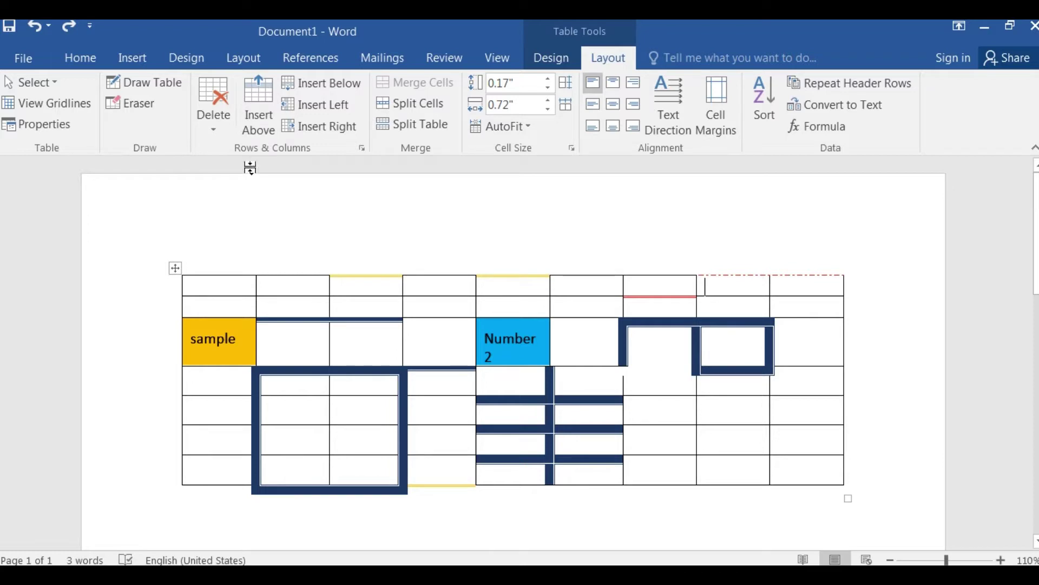
# - Delete the table's first row and undo the deletion
pyautogui.click(217, 117)
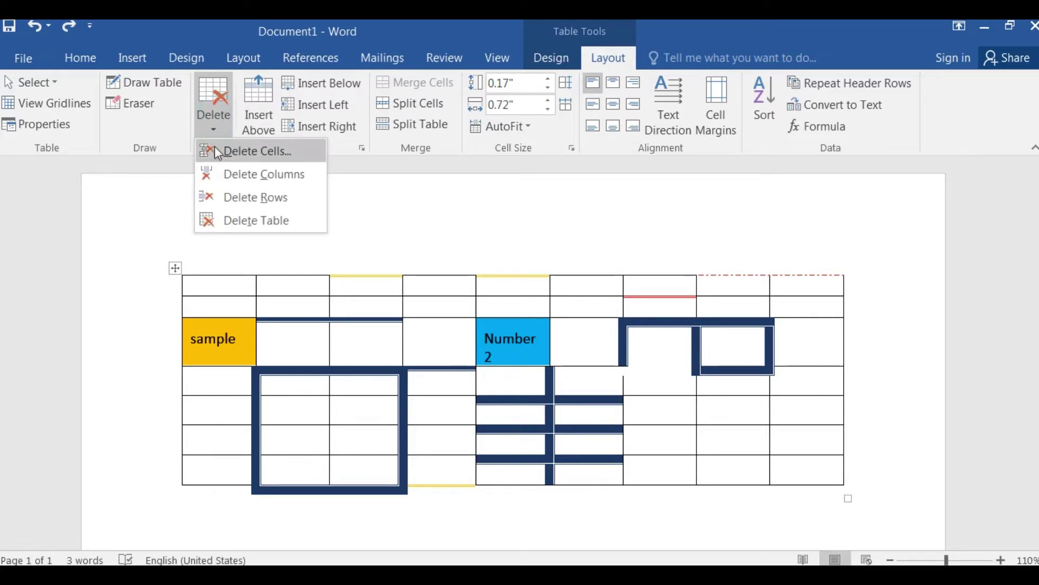
pyautogui.click(255, 198)
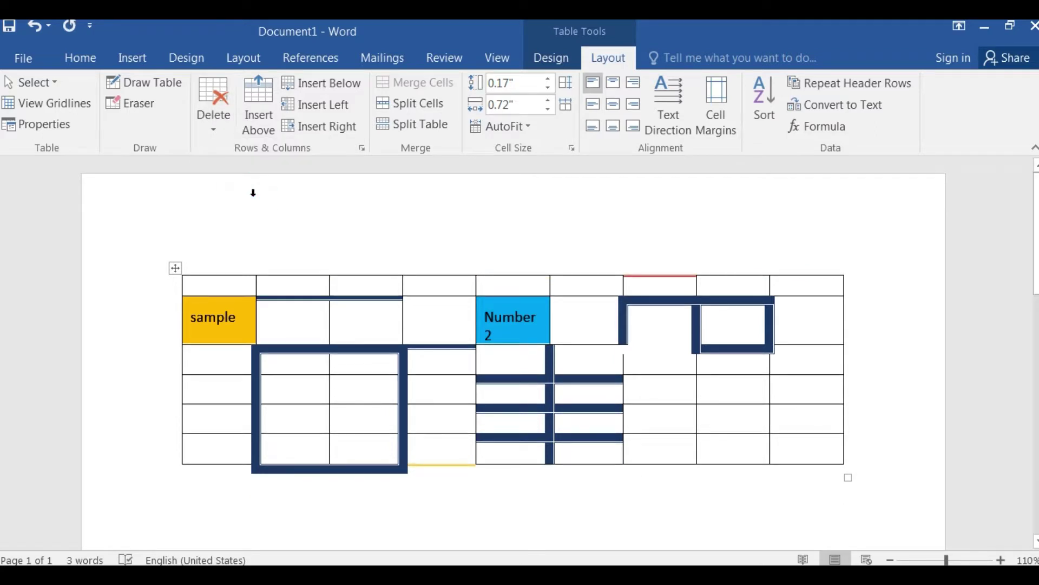
pyautogui.hotkey('ctrl', 'z')
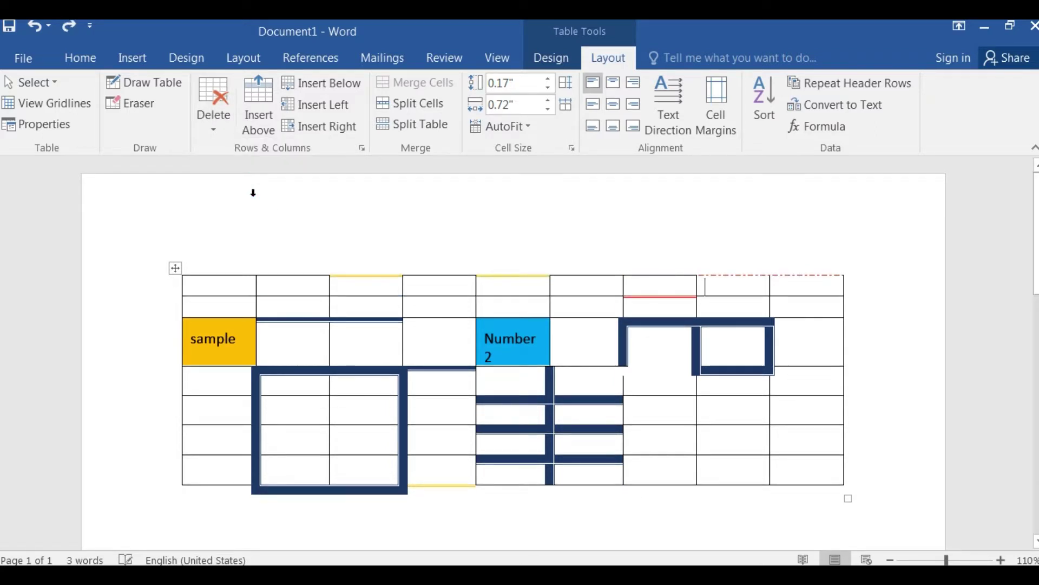
# - Delete the entire table and undo the deletion
pyautogui.click(208, 108)
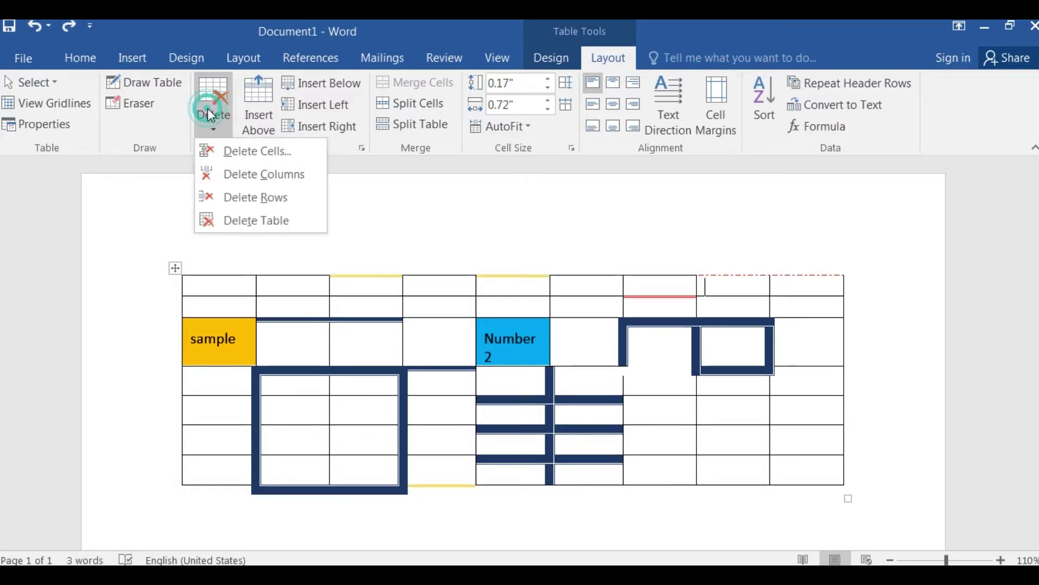
pyautogui.click(249, 221)
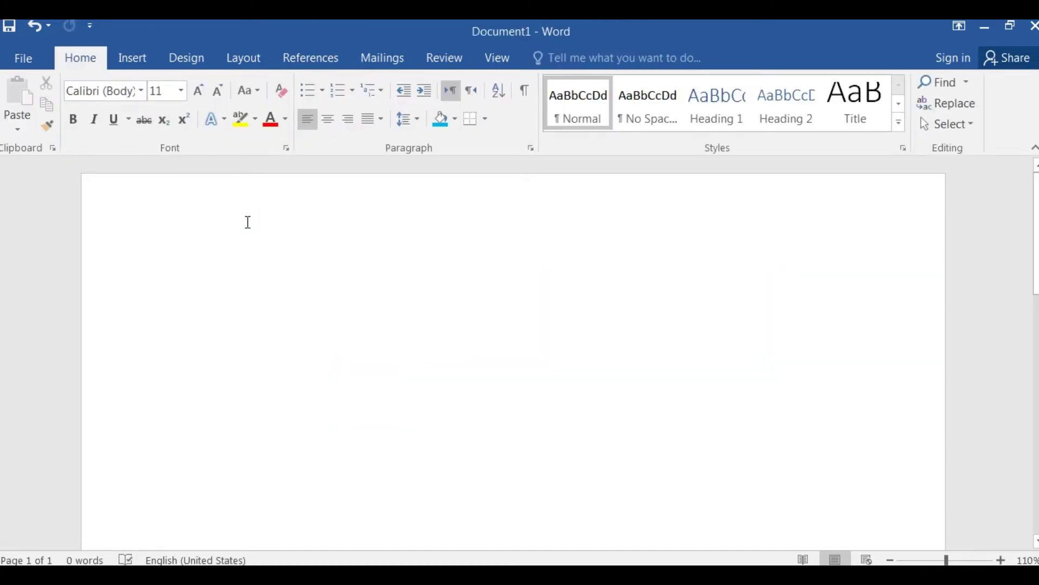
pyautogui.hotkey('ctrl', 'z')
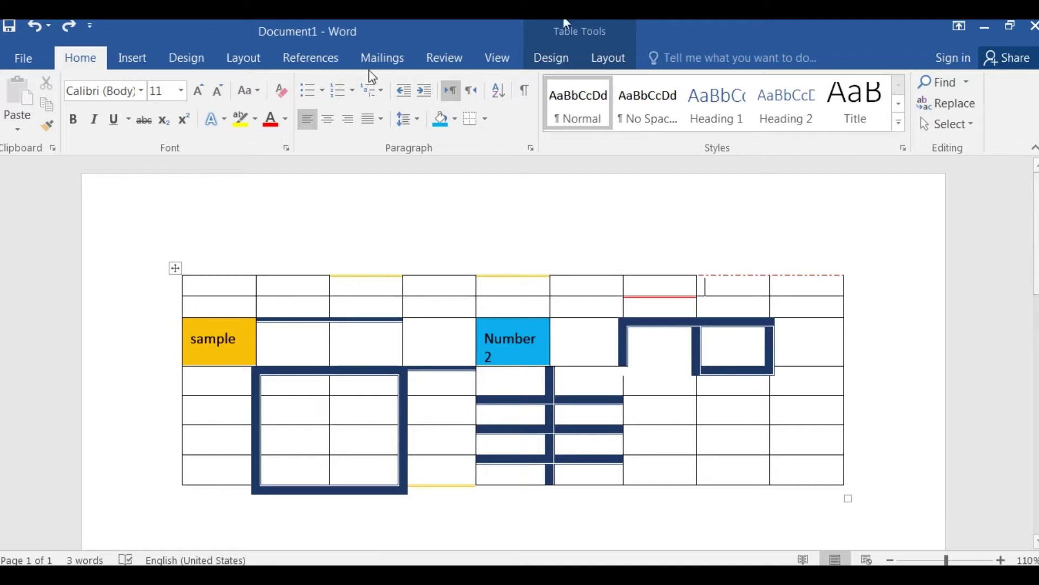
# - Try to erase the yellow "sample" cell with the table Eraser and turn the tool off
pyautogui.click(601, 63)
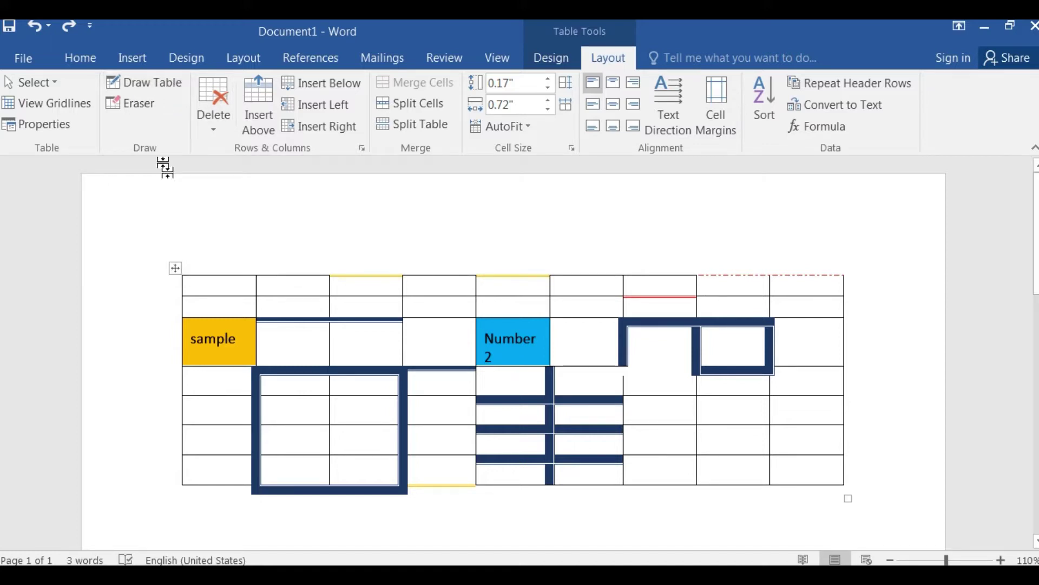
pyautogui.click(138, 106)
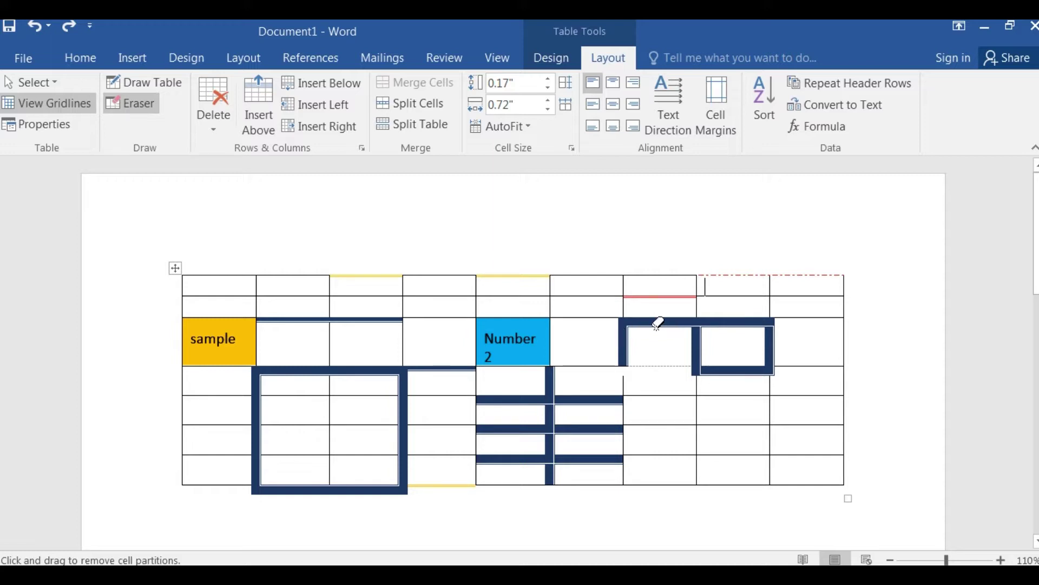
pyautogui.click(239, 339)
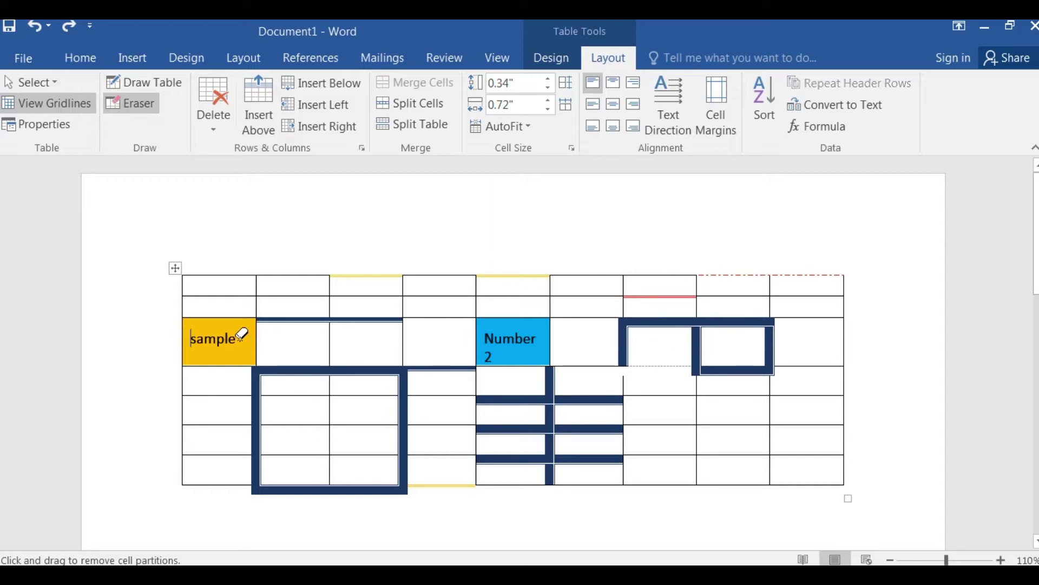
pyautogui.moveTo(236, 342)
pyautogui.mouseDown()
pyautogui.moveTo(207, 344)
pyautogui.moveTo(222, 332)
pyautogui.moveTo(205, 375)
pyautogui.mouseUp()
pyautogui.moveTo(197, 335)
pyautogui.mouseDown()
pyautogui.moveTo(242, 341)
pyautogui.moveTo(252, 355)
pyautogui.mouseUp()
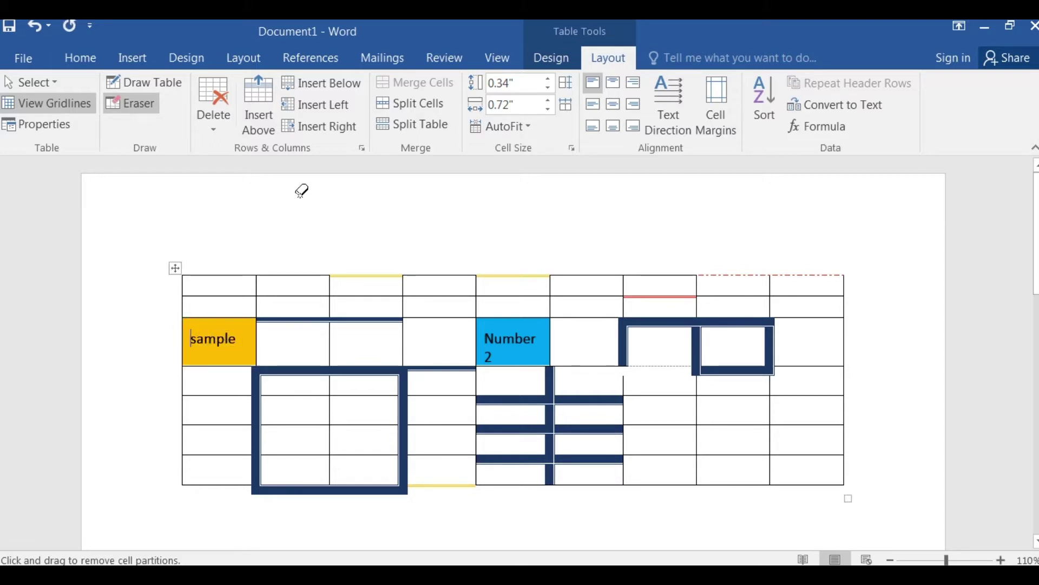
pyautogui.click(125, 103)
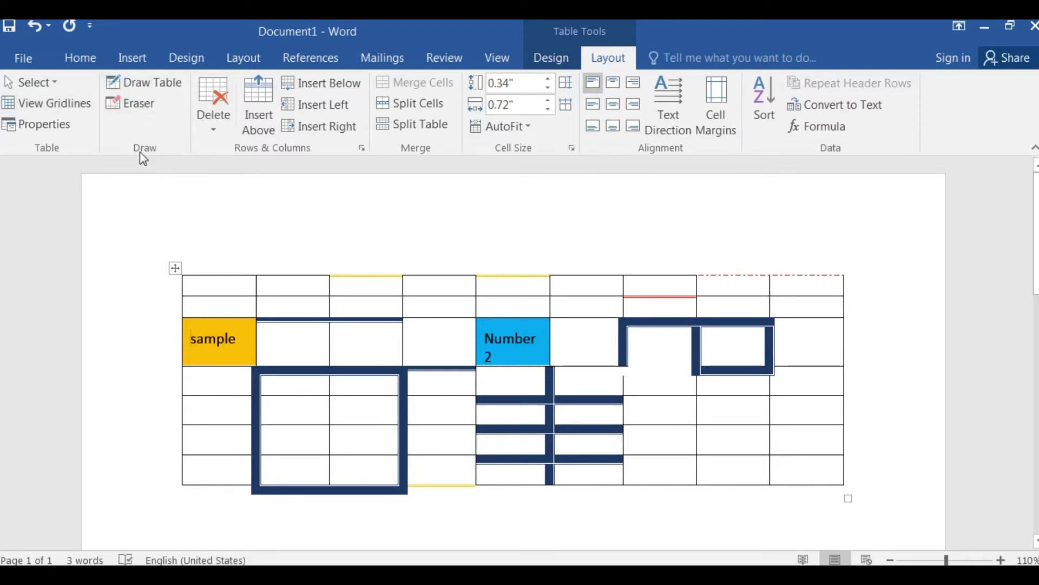
# - Erase the partitions between the first three rows in the second and third columns and the border above the "Number 2" cell
pyautogui.click(127, 105)
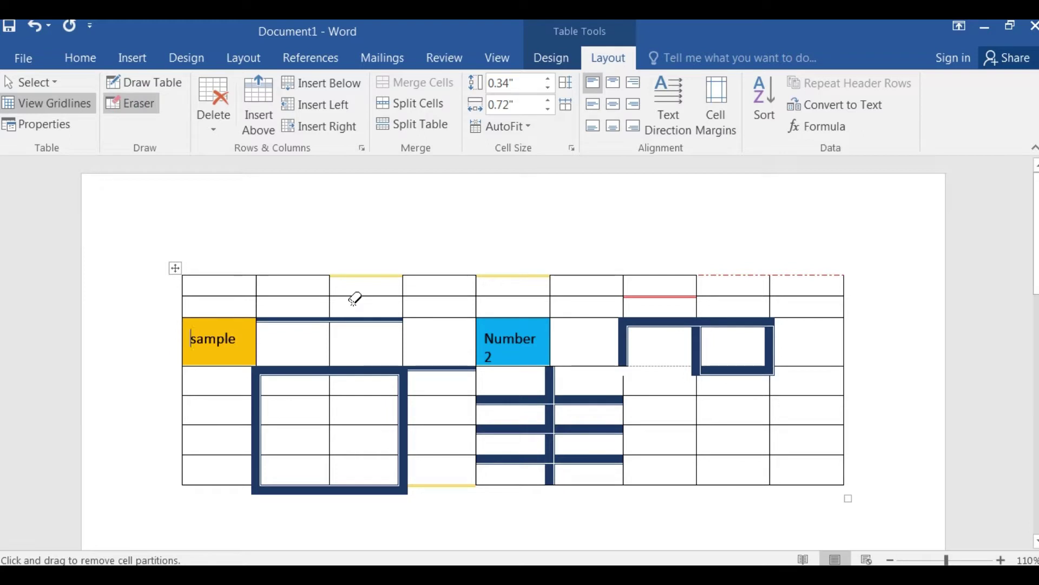
pyautogui.moveTo(273, 319)
pyautogui.mouseDown()
pyautogui.moveTo(338, 308)
pyautogui.moveTo(336, 318)
pyautogui.mouseUp()
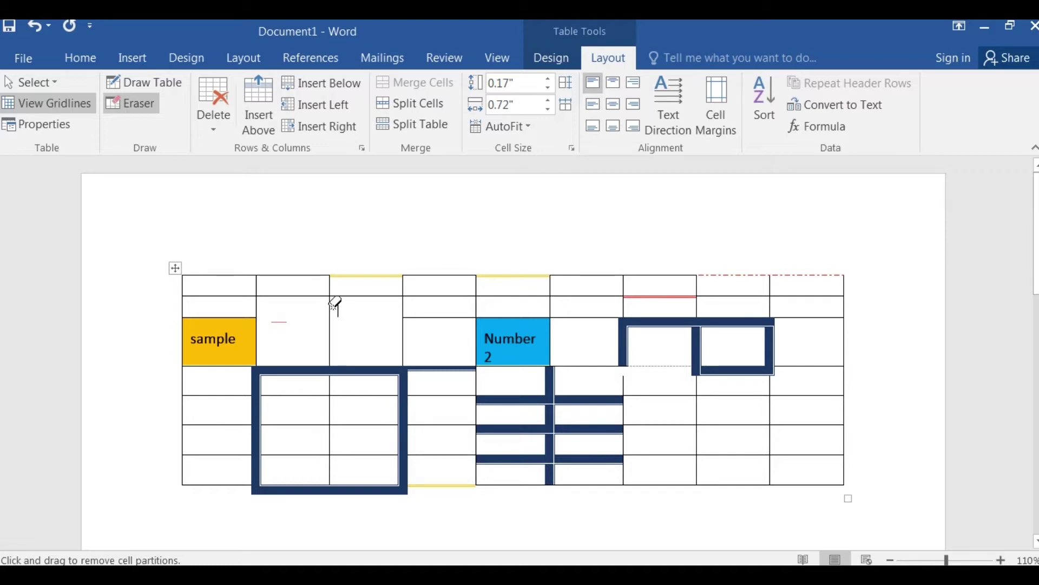
pyautogui.moveTo(307, 297); pyautogui.dragTo(355, 297)
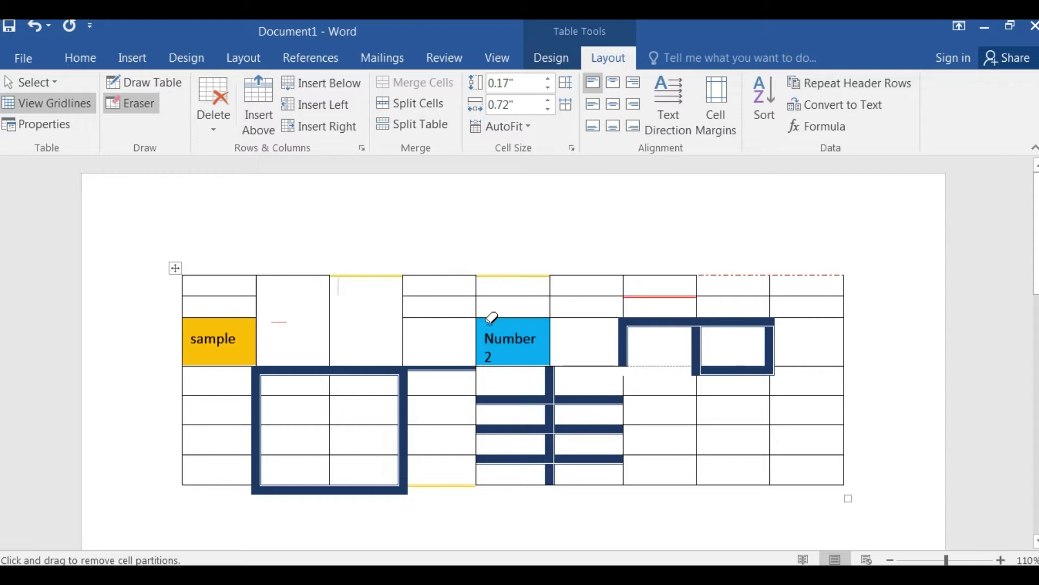
pyautogui.moveTo(490, 317); pyautogui.dragTo(539, 314)
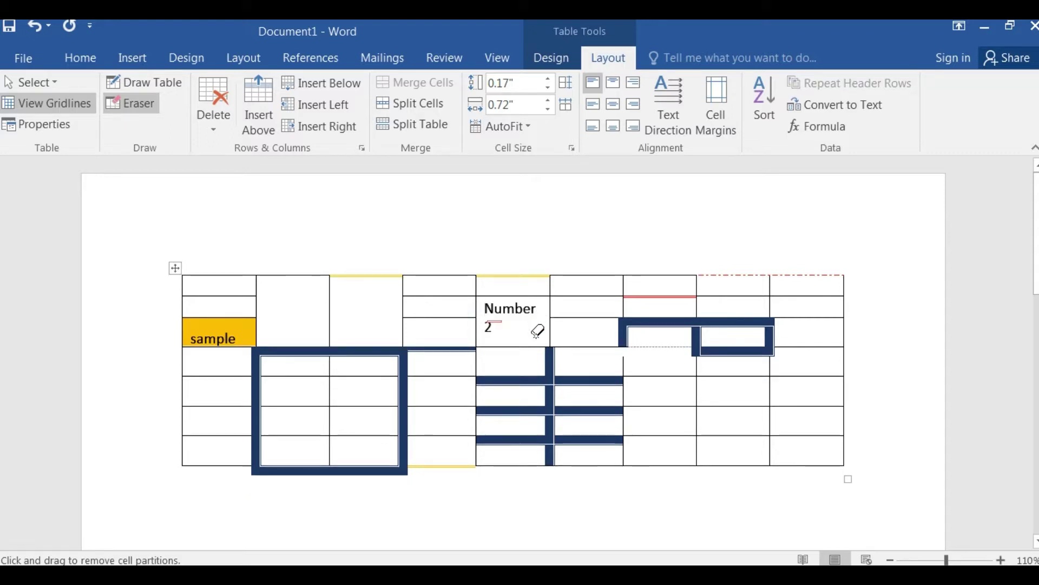
# - Erase cell partitions in the fifth and sixth columns below "Number 2" and in the fourth column, including part of the thick blue box's right border
pyautogui.moveTo(516, 378)
pyautogui.mouseDown()
pyautogui.moveTo(543, 379)
pyautogui.moveTo(556, 392)
pyautogui.moveTo(506, 408)
pyautogui.mouseUp()
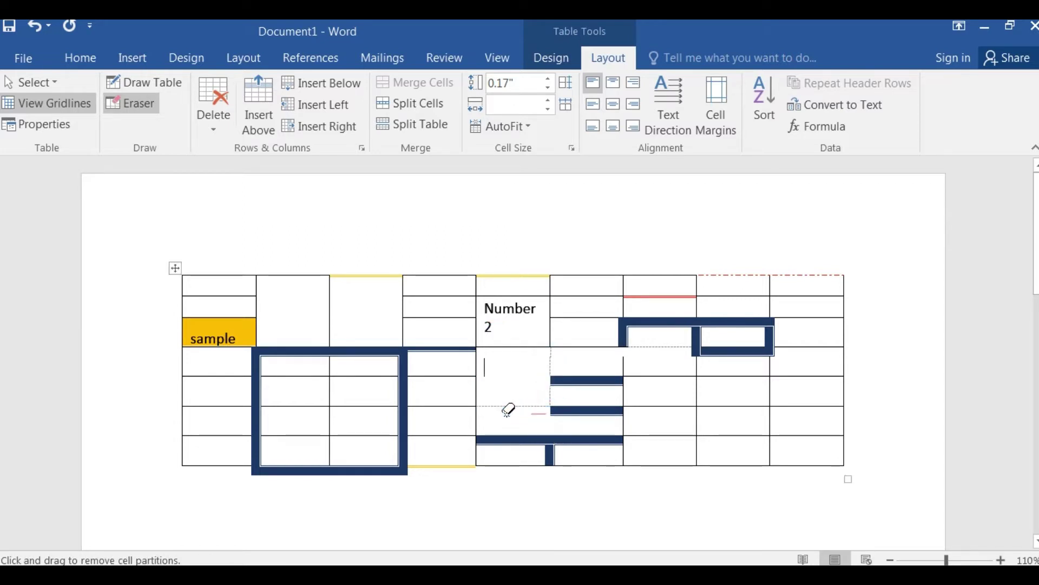
pyautogui.moveTo(573, 409)
pyautogui.mouseDown()
pyautogui.moveTo(600, 410)
pyautogui.moveTo(514, 427)
pyautogui.mouseUp()
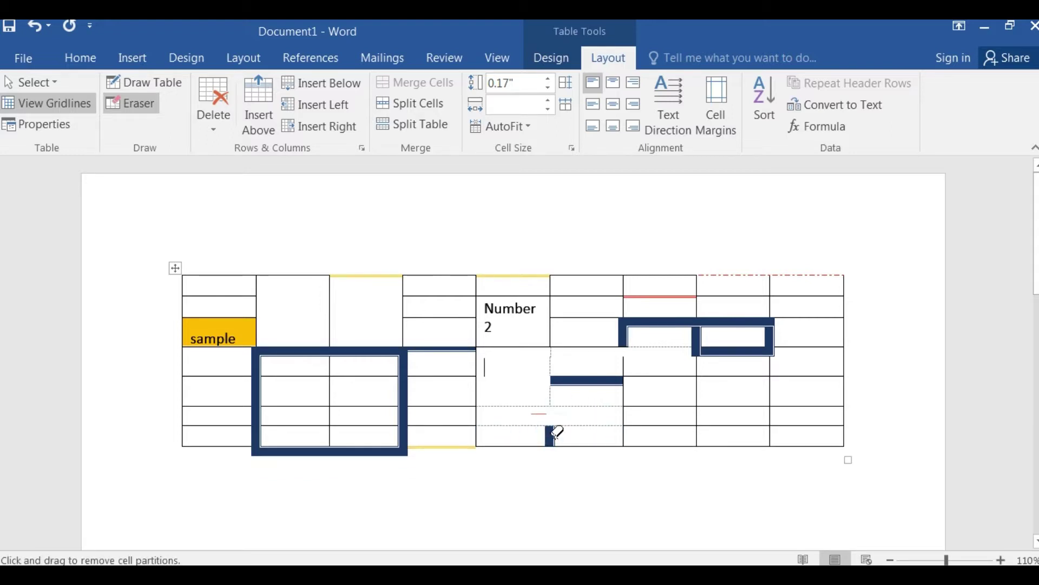
pyautogui.click(549, 433)
pyautogui.moveTo(409, 355); pyautogui.dragTo(414, 423)
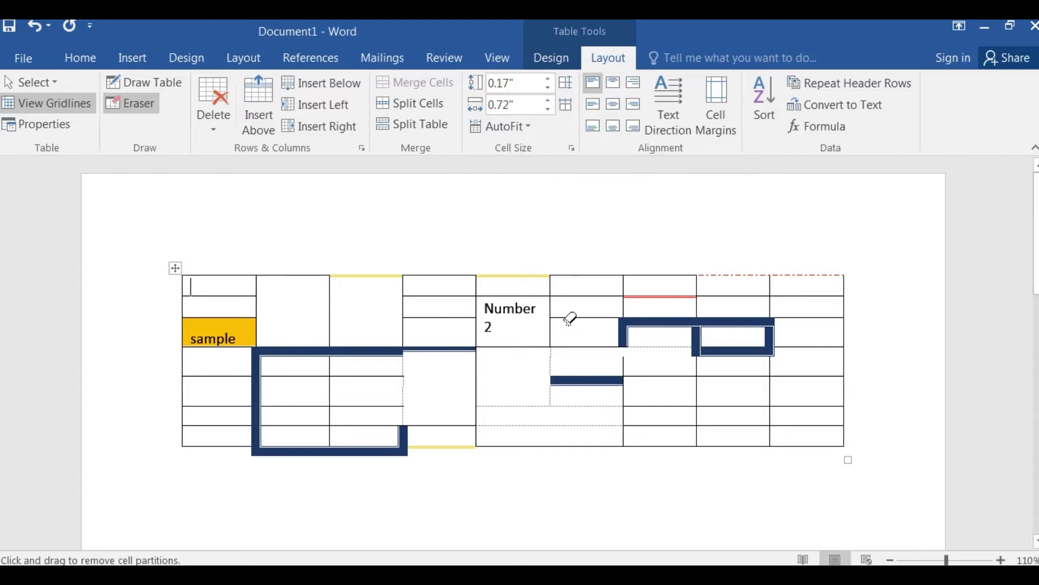
# - Switch from the table Eraser to Draw Table, turn drawing off, and set the first row's height to 0.3 inches
pyautogui.click(163, 84)
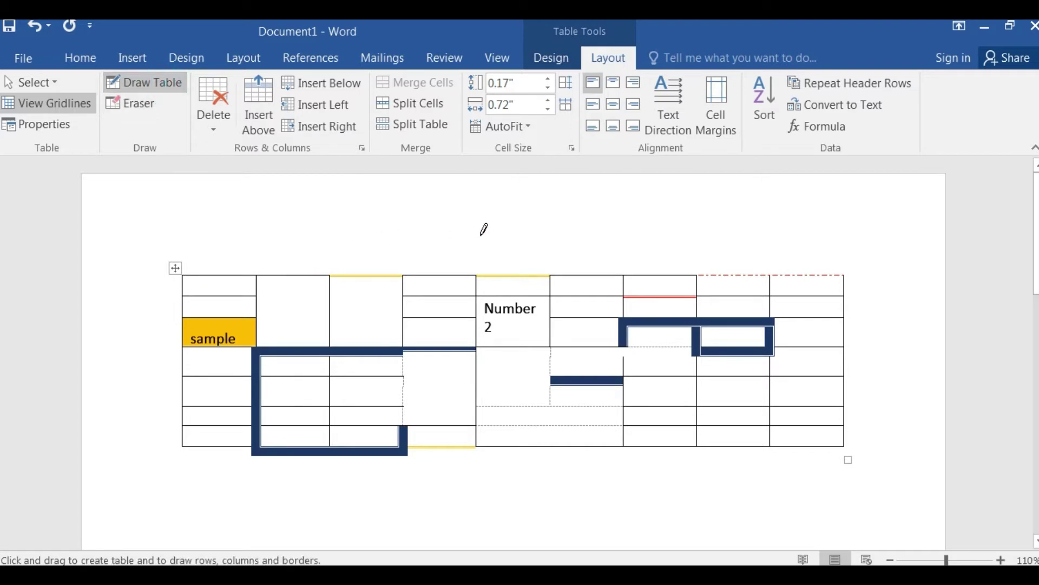
pyautogui.click(161, 81)
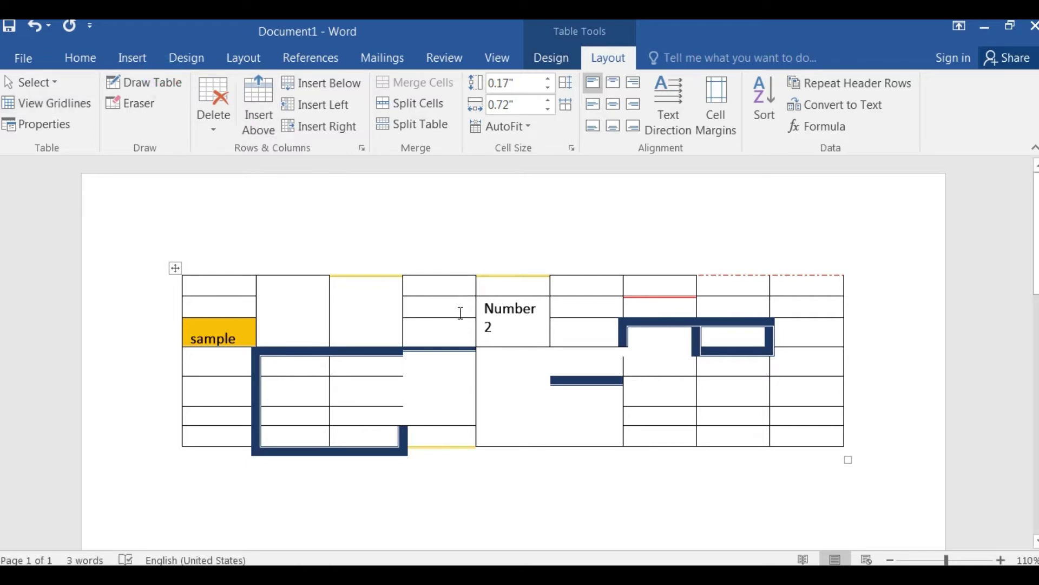
pyautogui.click(548, 78)
pyautogui.click(548, 78)
pyautogui.click(548, 78)
pyautogui.click(548, 78)
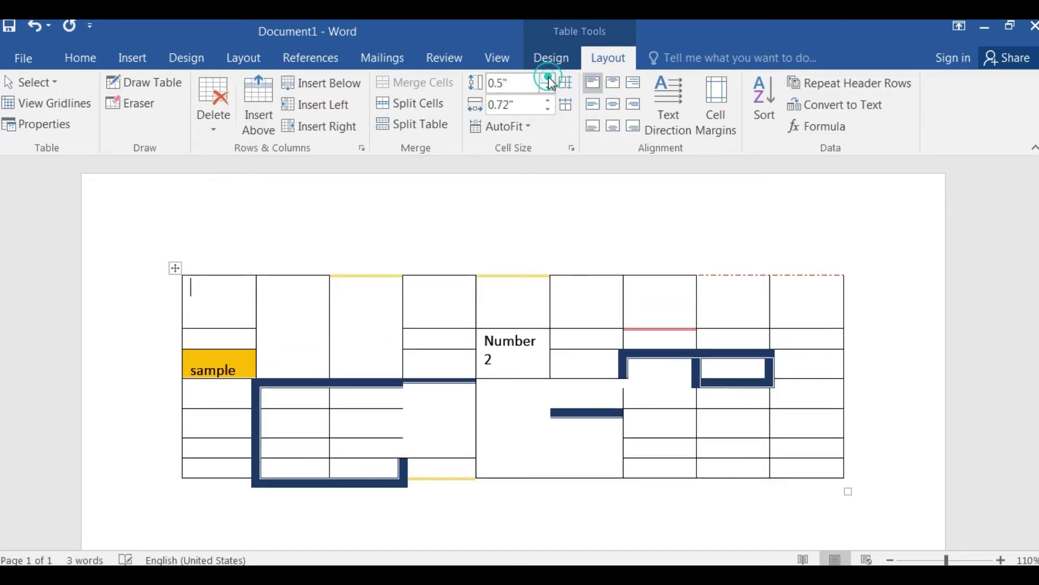
pyautogui.click(548, 79)
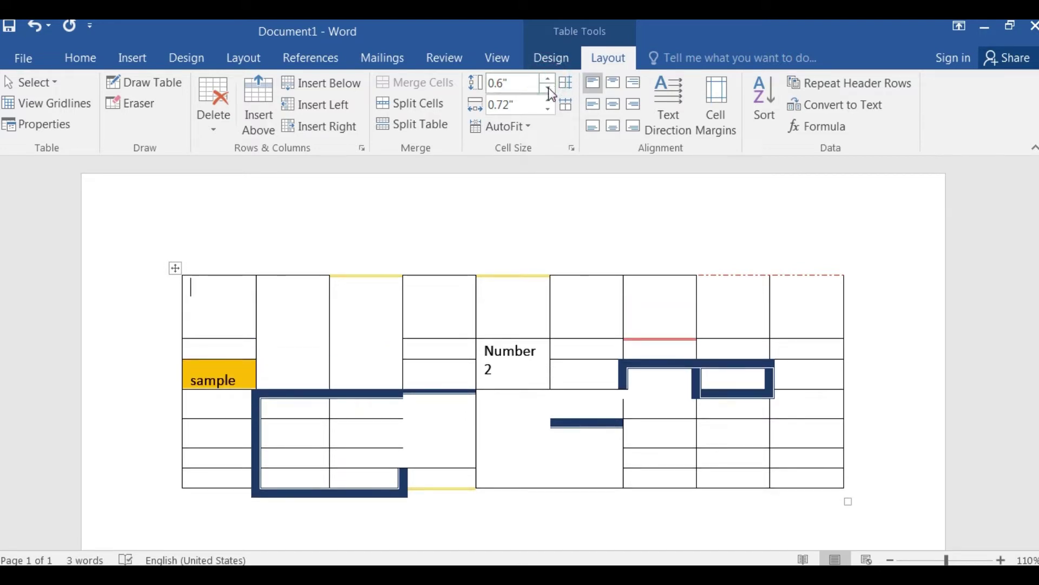
pyautogui.click(547, 88)
pyautogui.click(548, 88)
pyautogui.click(548, 88)
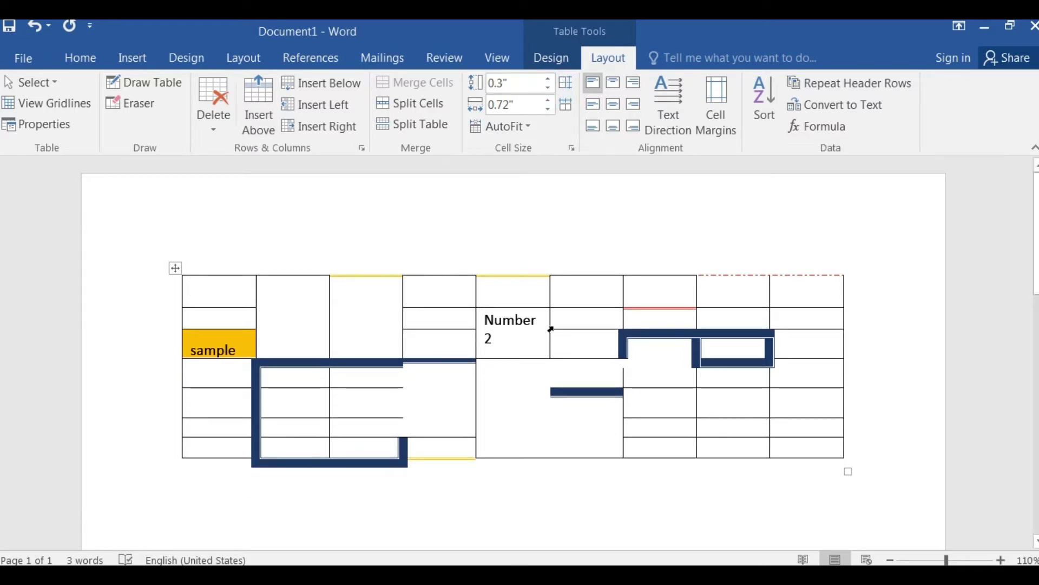
# - In the first row's sixth cell, try a 0.5-inch row height, restore 0.3 inches, and set the column width to 0.8 inches
pyautogui.click(589, 293)
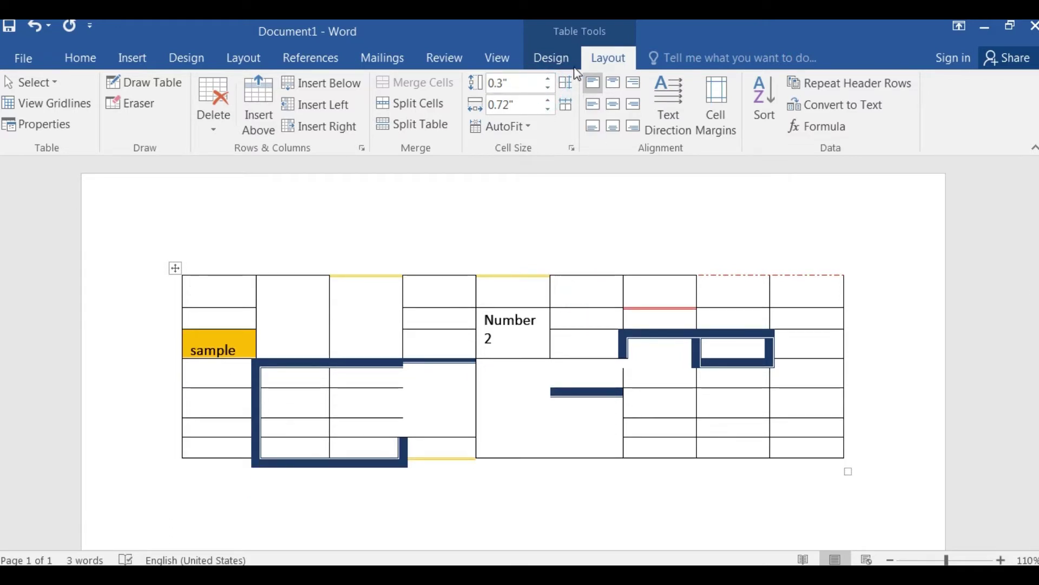
pyautogui.click(549, 77)
pyautogui.click(549, 77)
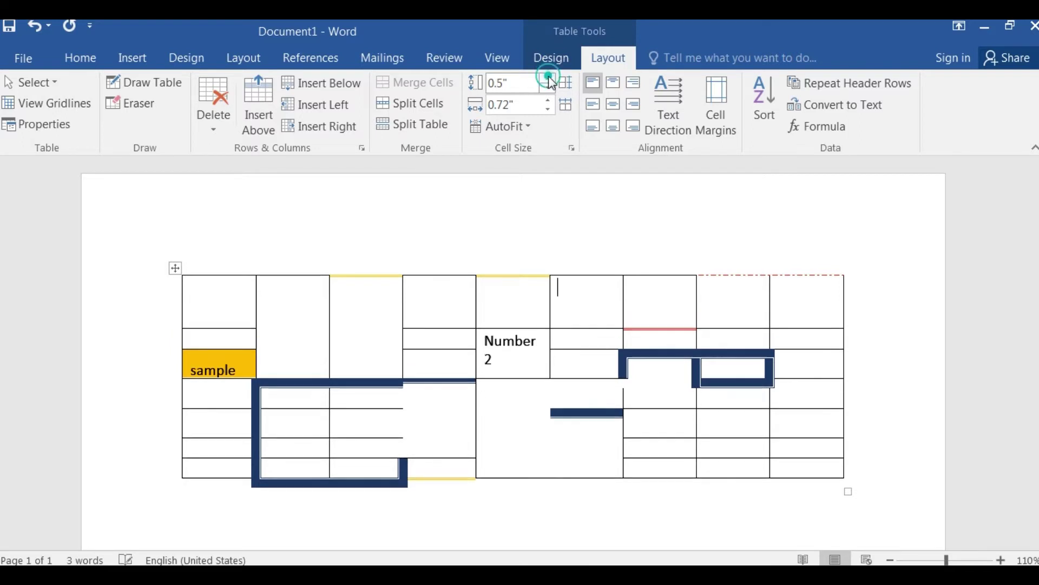
pyautogui.click(549, 88)
pyautogui.click(549, 89)
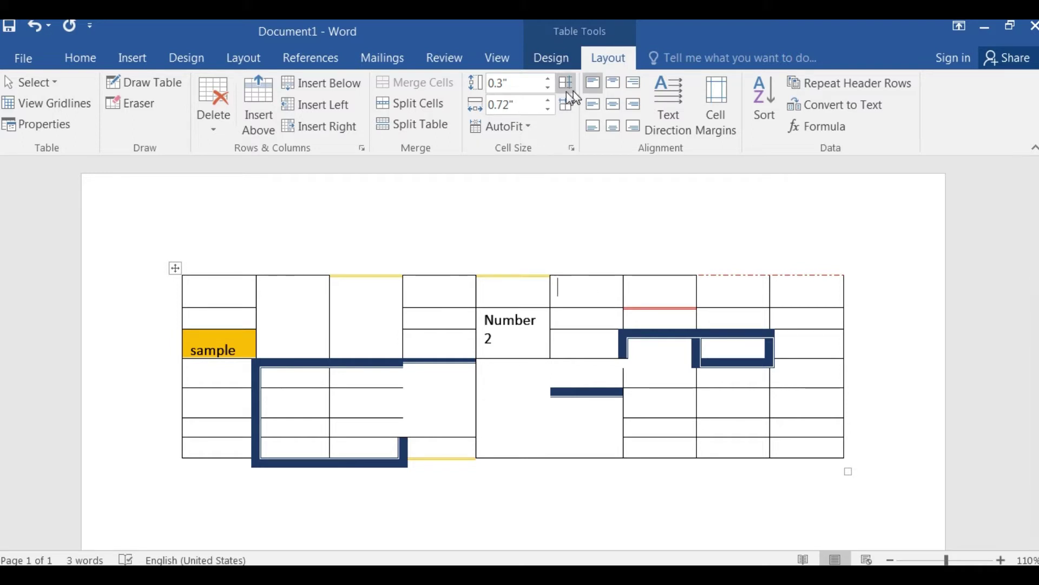
pyautogui.click(549, 100)
pyautogui.click(548, 101)
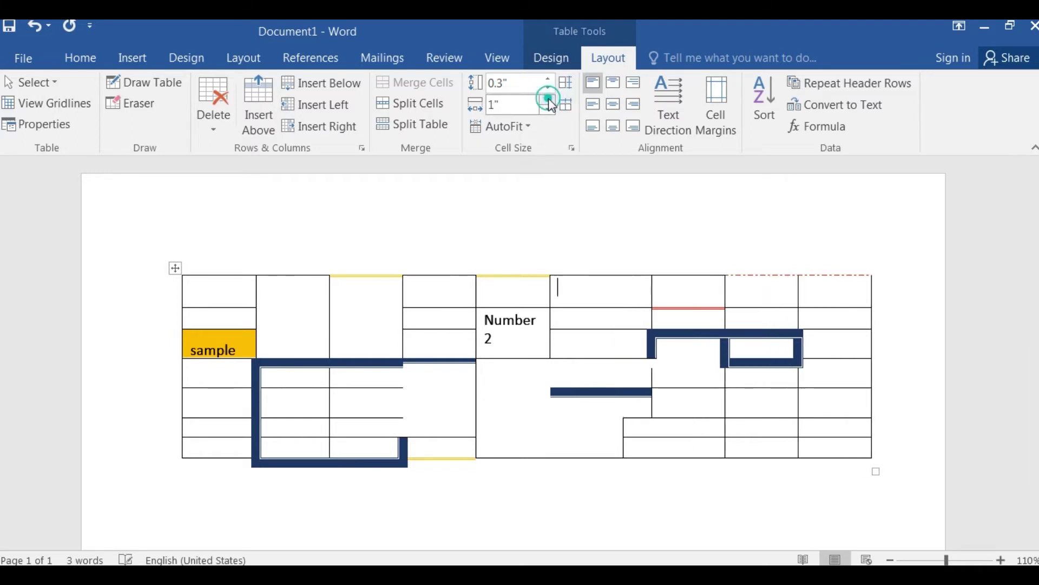
pyautogui.click(548, 100)
pyautogui.click(548, 109)
pyautogui.click(549, 109)
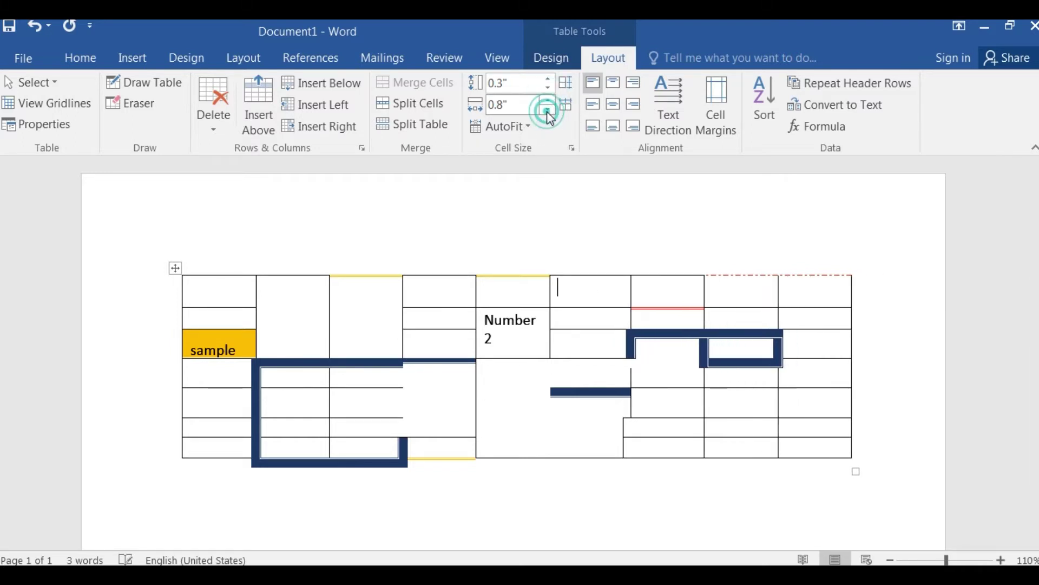
# - Narrow the fourth column to 0.3 inches from its third-row cell, and widen it to 0.8 inches
pyautogui.click(430, 349)
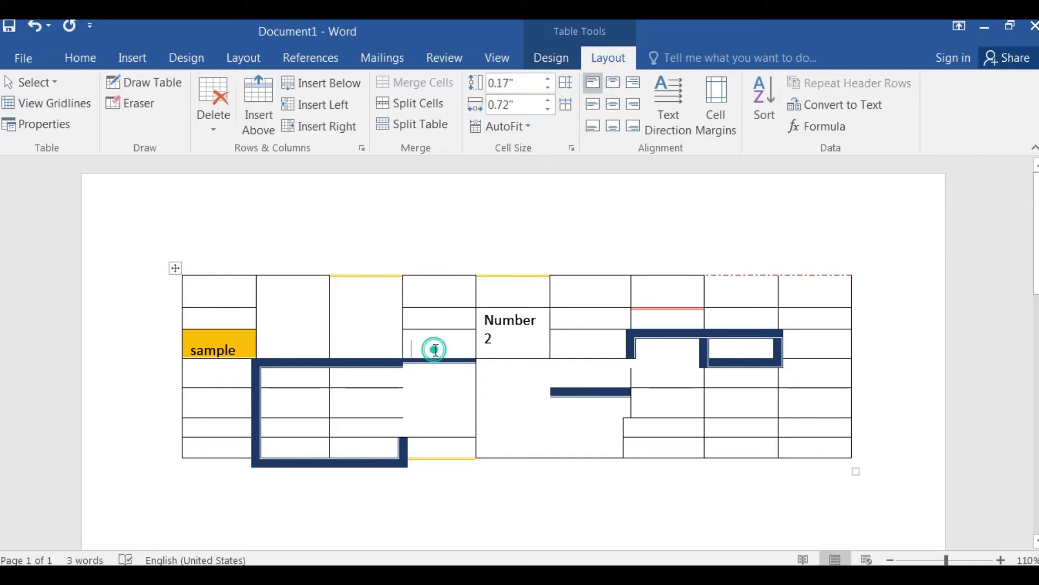
pyautogui.click(549, 109)
pyautogui.click(549, 110)
pyautogui.click(549, 109)
pyautogui.click(546, 108)
pyautogui.click(547, 108)
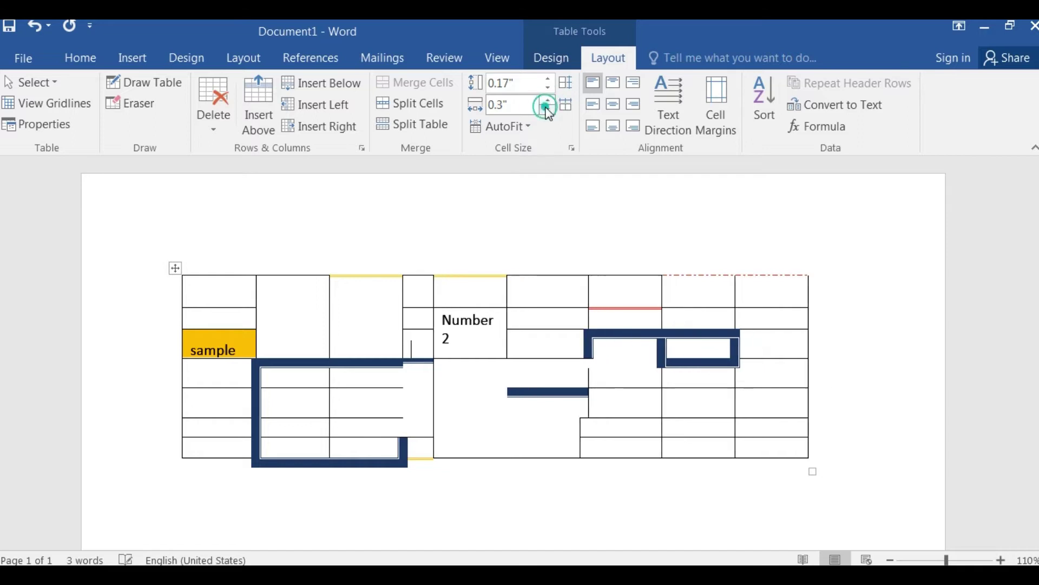
pyautogui.click(548, 98)
pyautogui.click(548, 98)
pyautogui.click(548, 98)
pyautogui.click(548, 98)
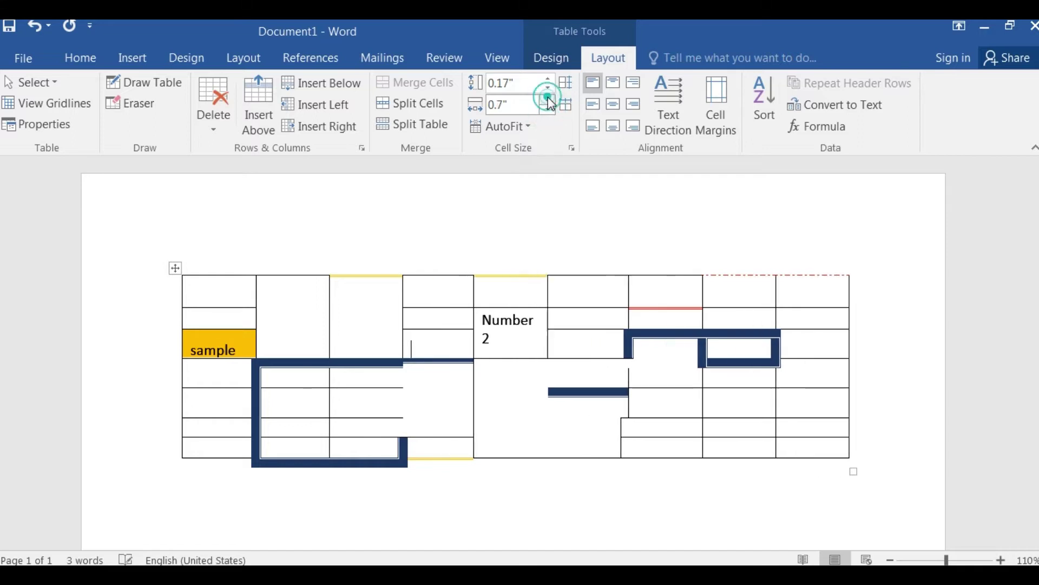
pyautogui.click(548, 98)
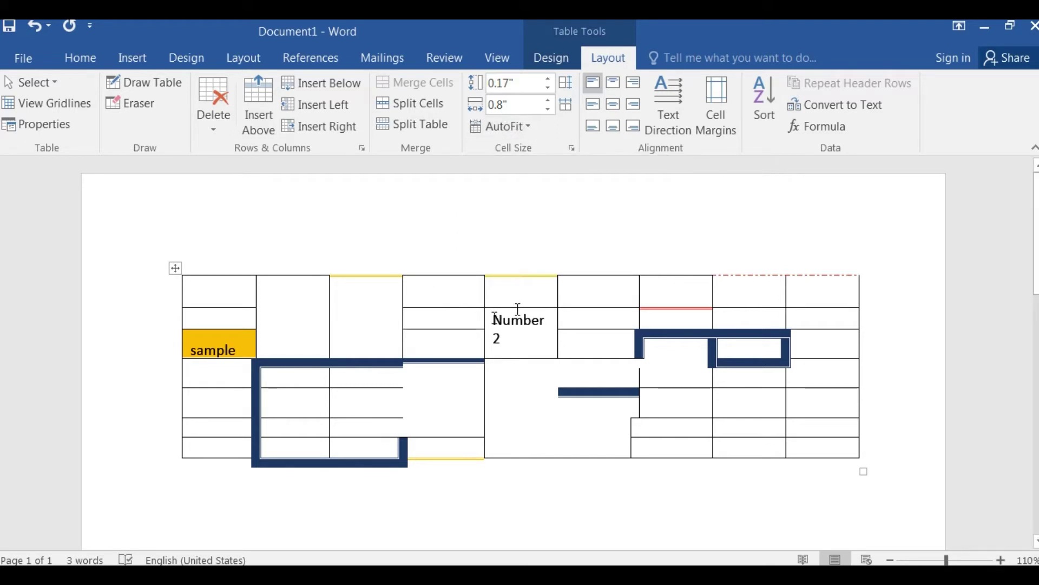
# - Select the text "Number 2" and apply AutoFit Contents to the table
pyautogui.click(494, 326)
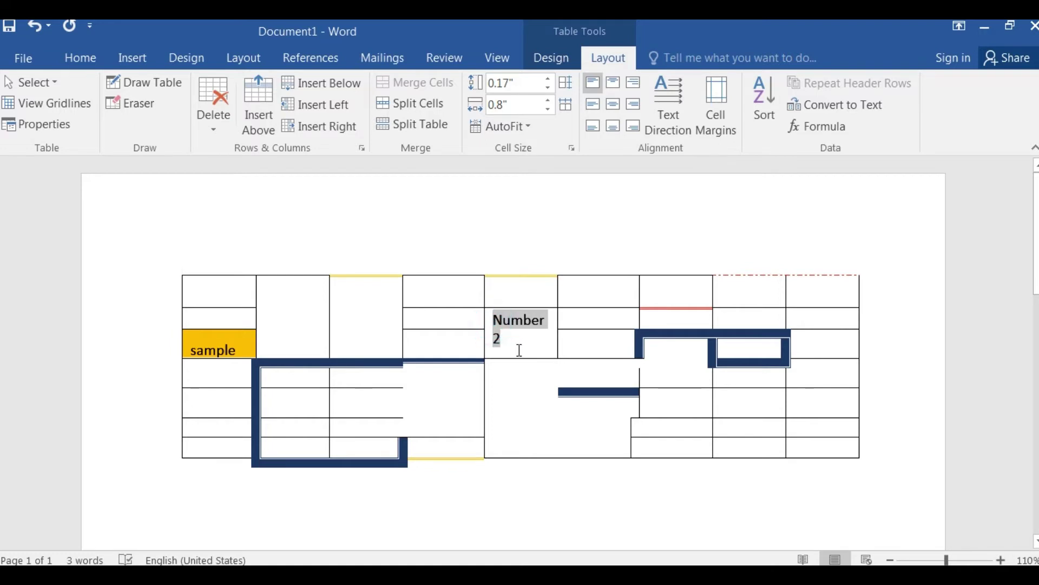
pyautogui.click(513, 125)
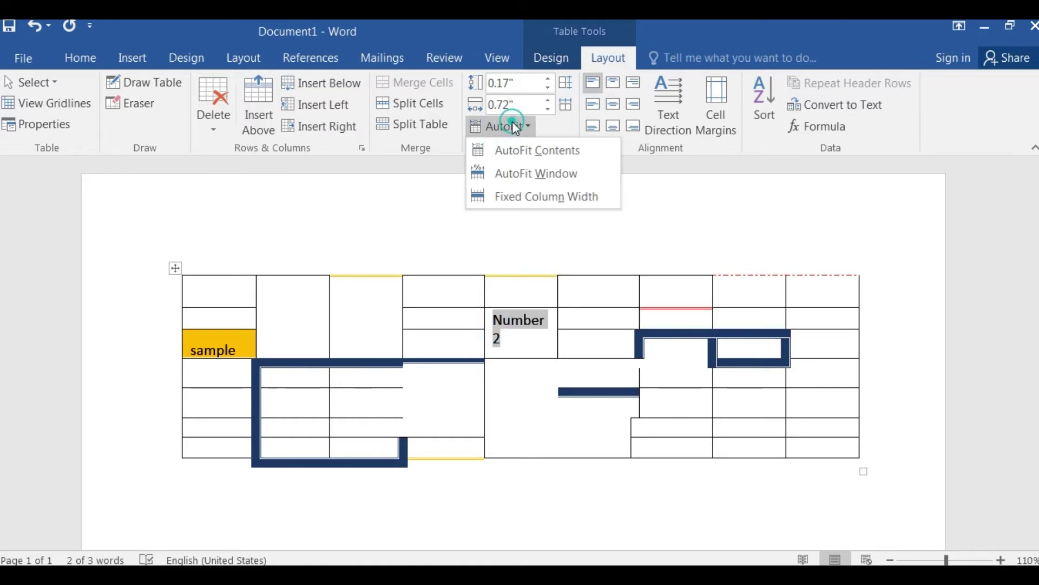
pyautogui.click(538, 152)
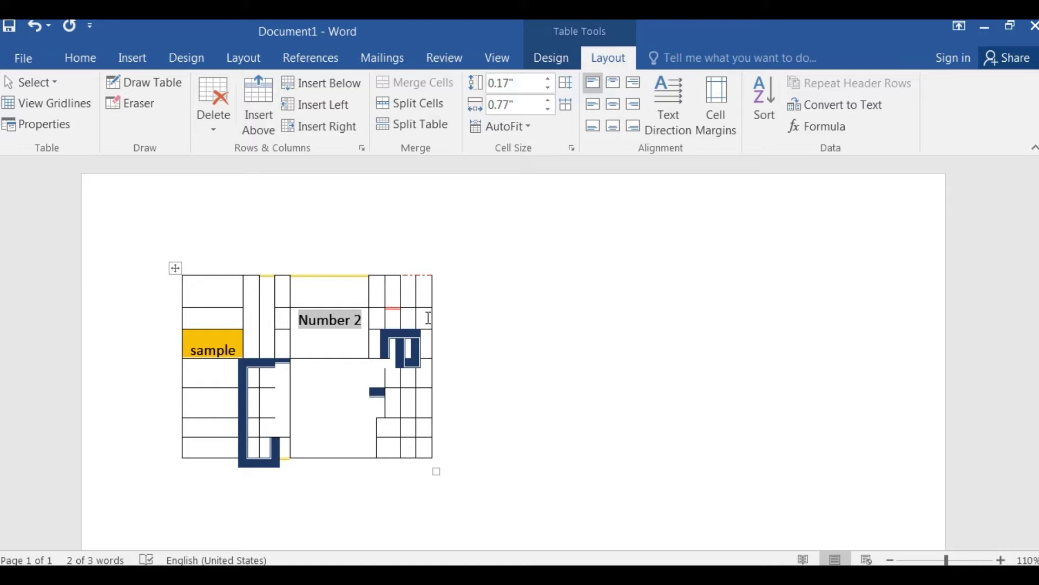
# - Enter "This is sample" in the first row's sixth cell and "this" in the cell beside it
pyautogui.click(379, 290)
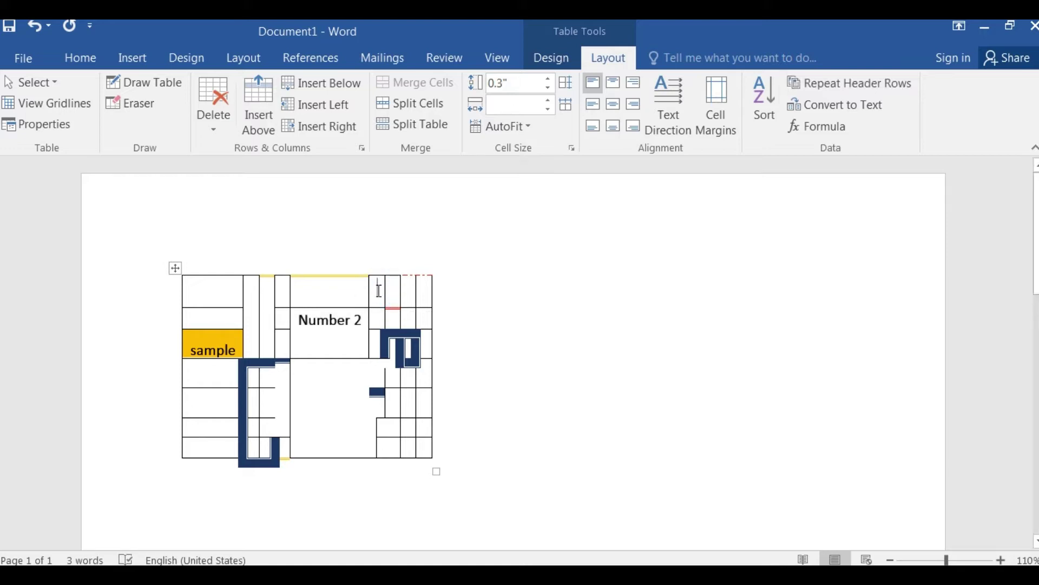
pyautogui.write('This is ')
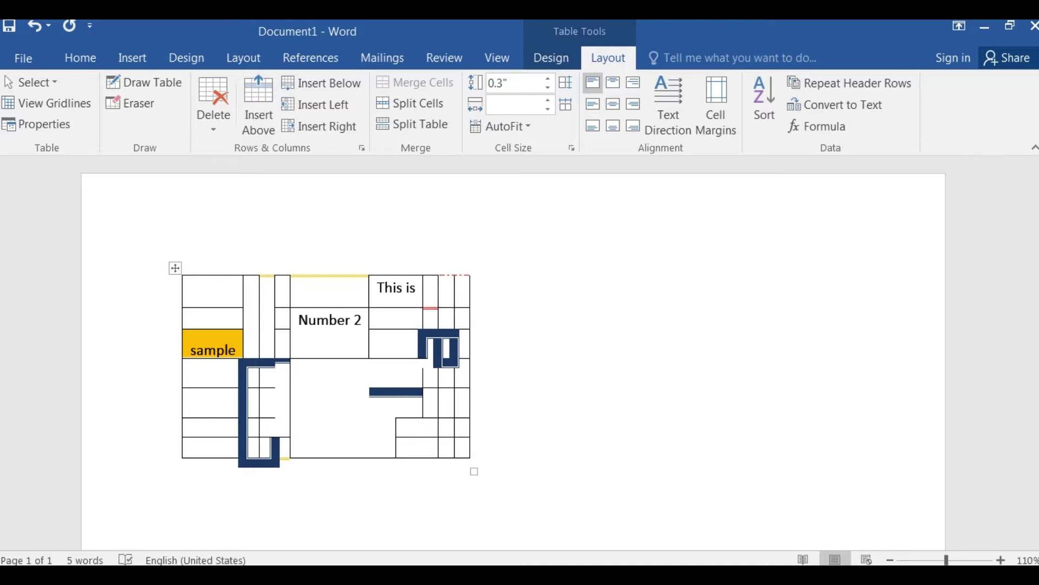
pyautogui.write('samo')
pyautogui.press('BackSpace')
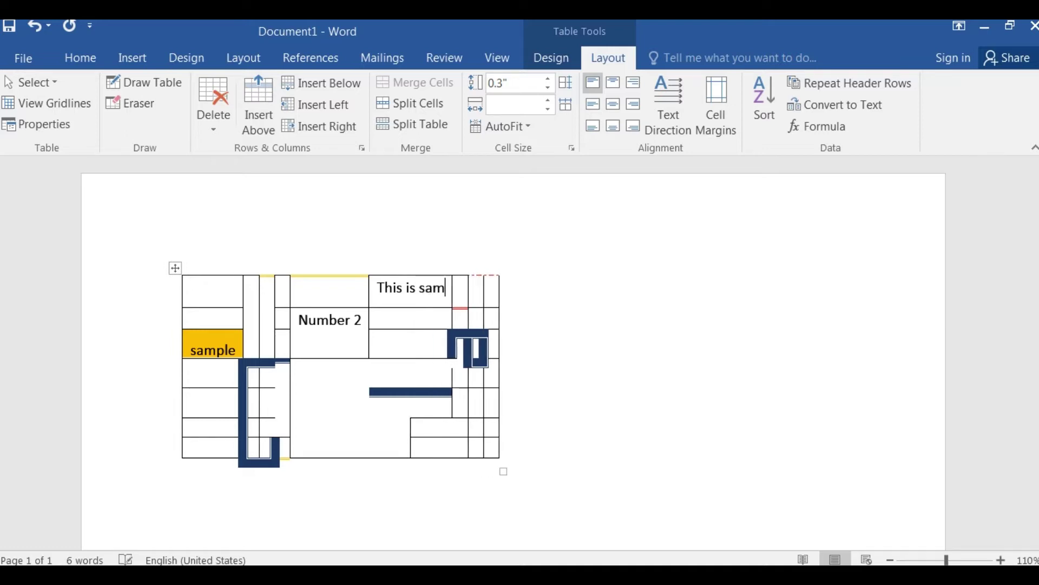
pyautogui.write('ple')
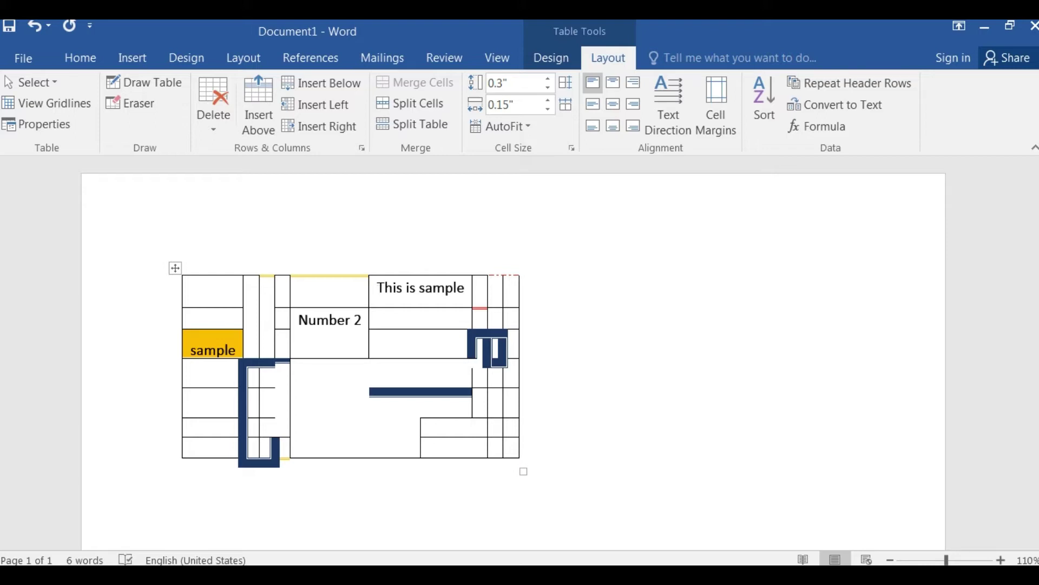
pyautogui.press('Tab')
pyautogui.write('this')
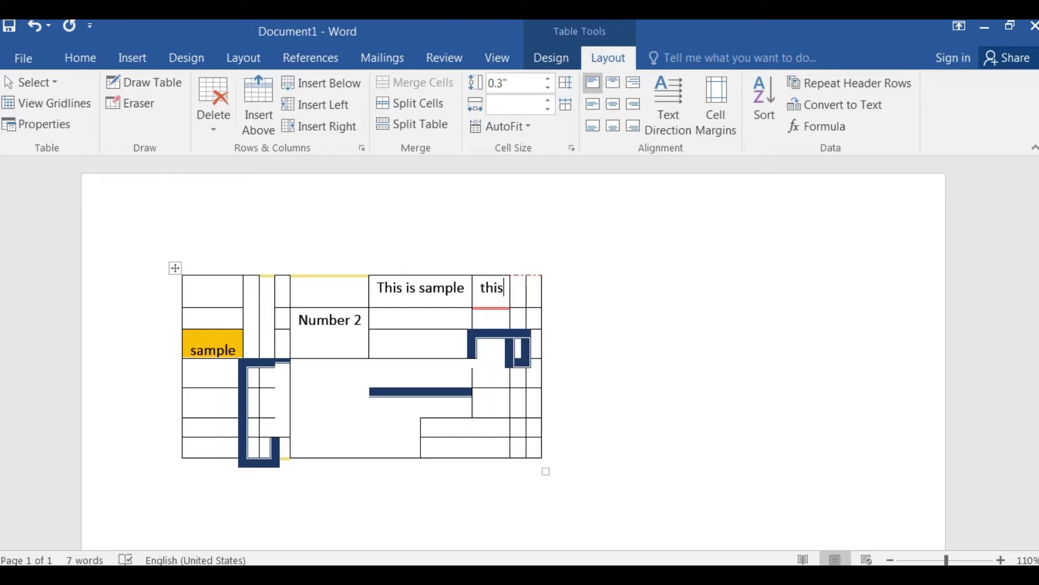
pyautogui.press('Tab')
# - Undo the text entered in the first row and the AutoFit Contents change
pyautogui.hotkey('ctrl', 'z')
pyautogui.hotkey('ctrl', 'z')
pyautogui.hotkey('ctrl', 'z')
pyautogui.hotkey('ctrl', 'z')
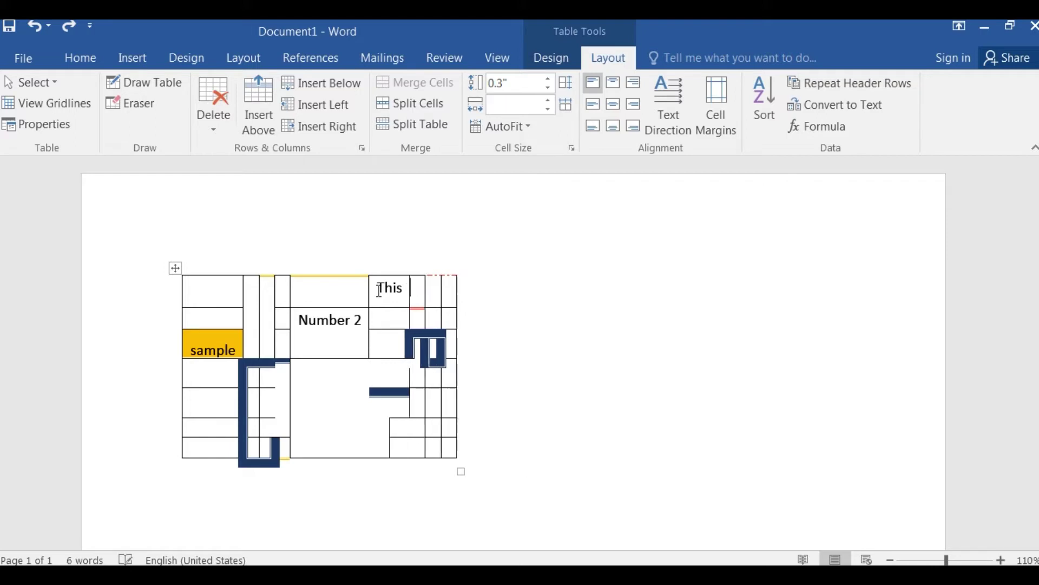
pyautogui.hotkey('ctrl', 'z')
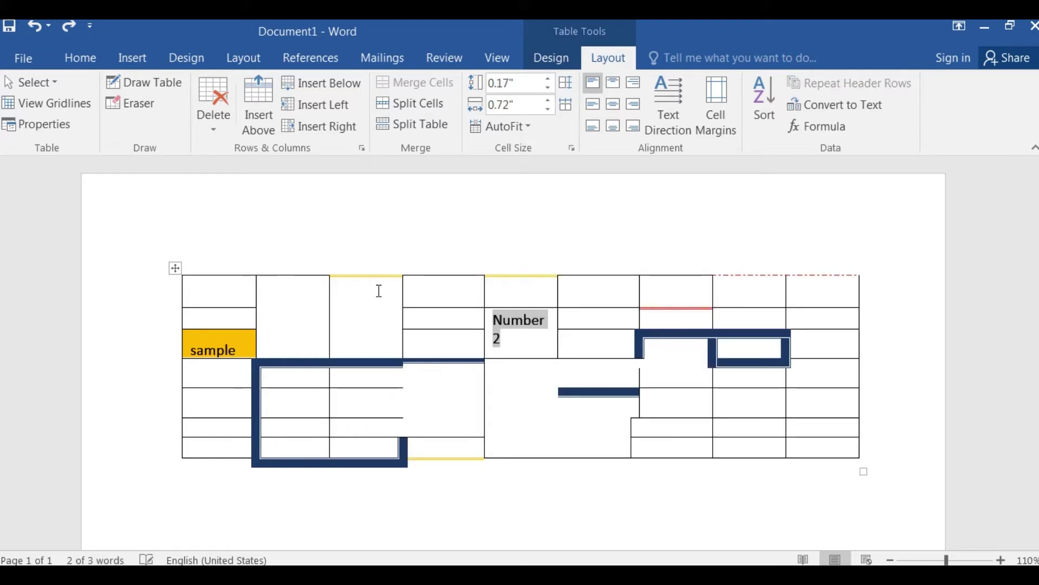
# - Apply AutoFit Window to the table, and apply Fixed Column Width from the first row's sixth cell
pyautogui.click(513, 131)
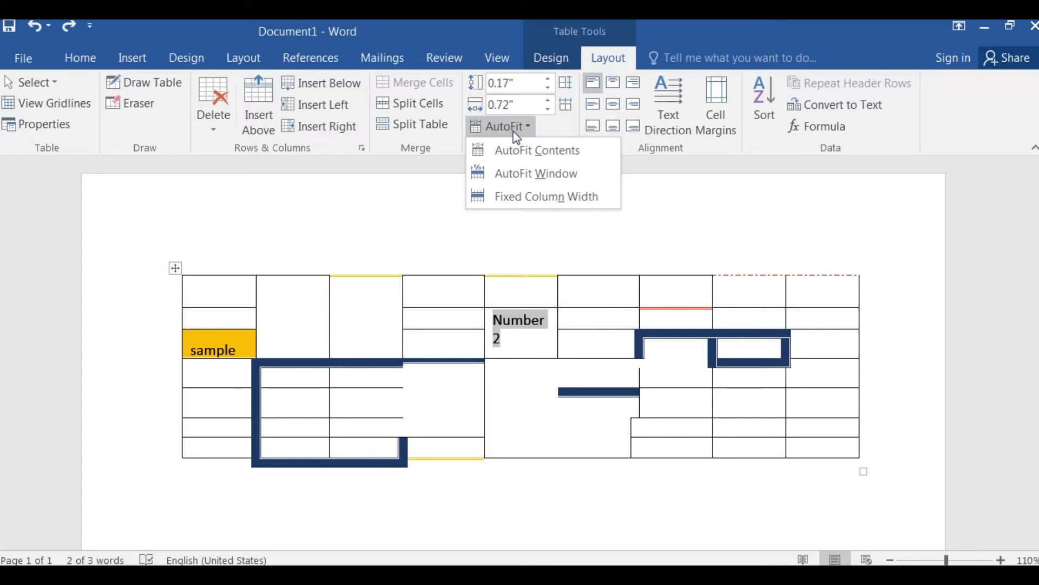
pyautogui.click(563, 183)
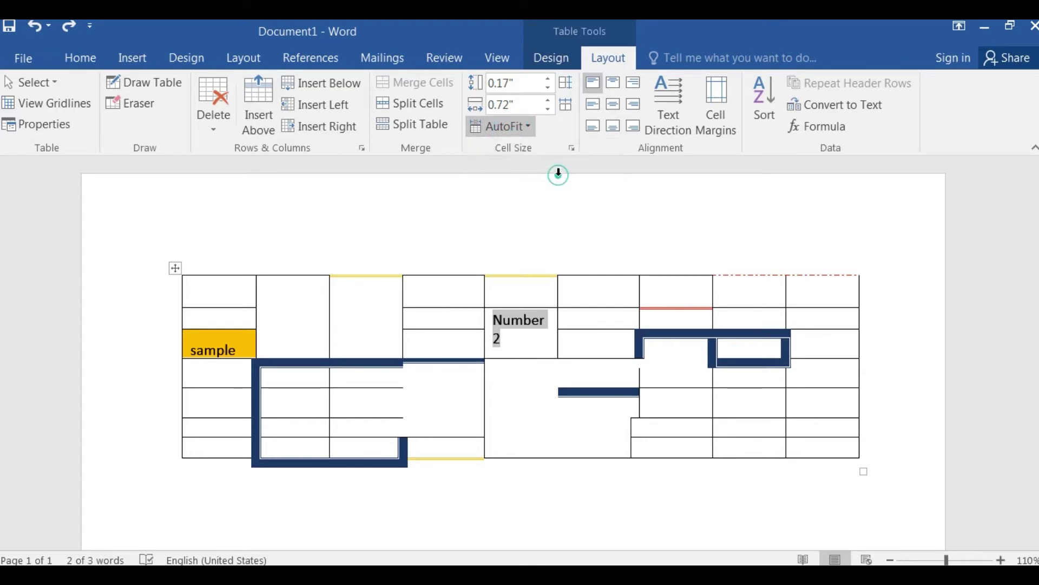
pyautogui.click(582, 293)
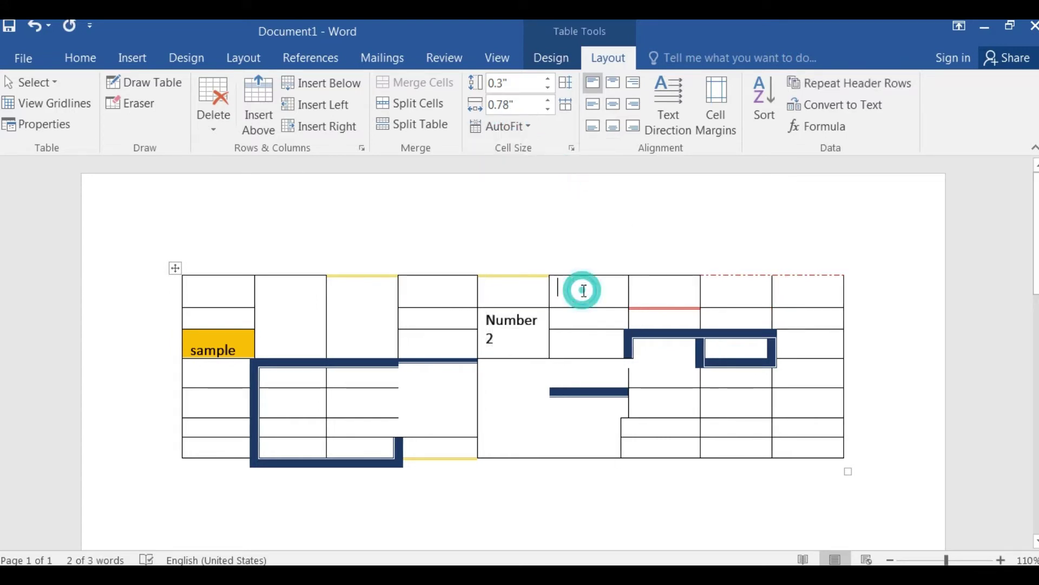
pyautogui.click(512, 126)
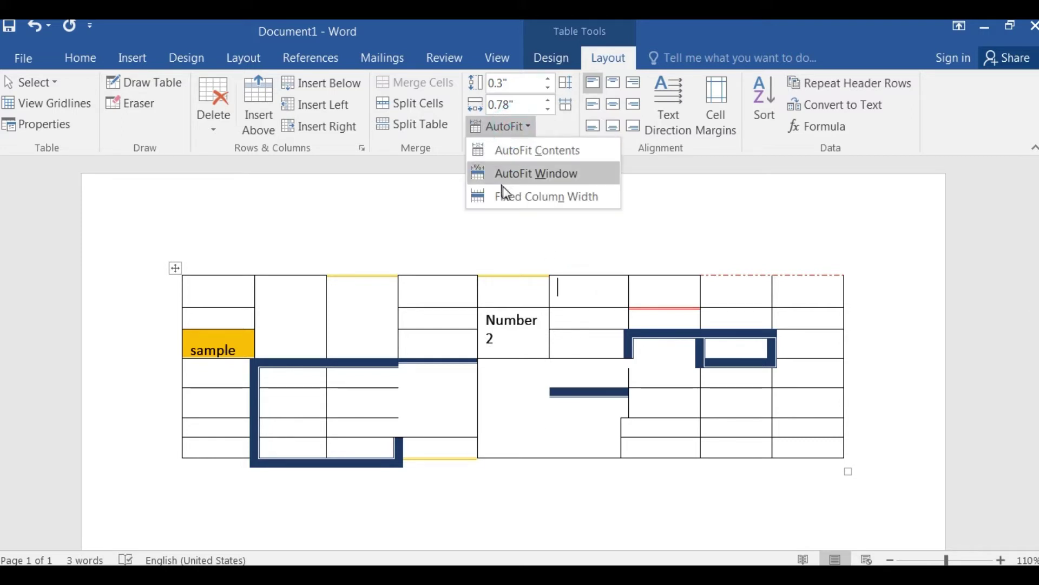
pyautogui.click(529, 198)
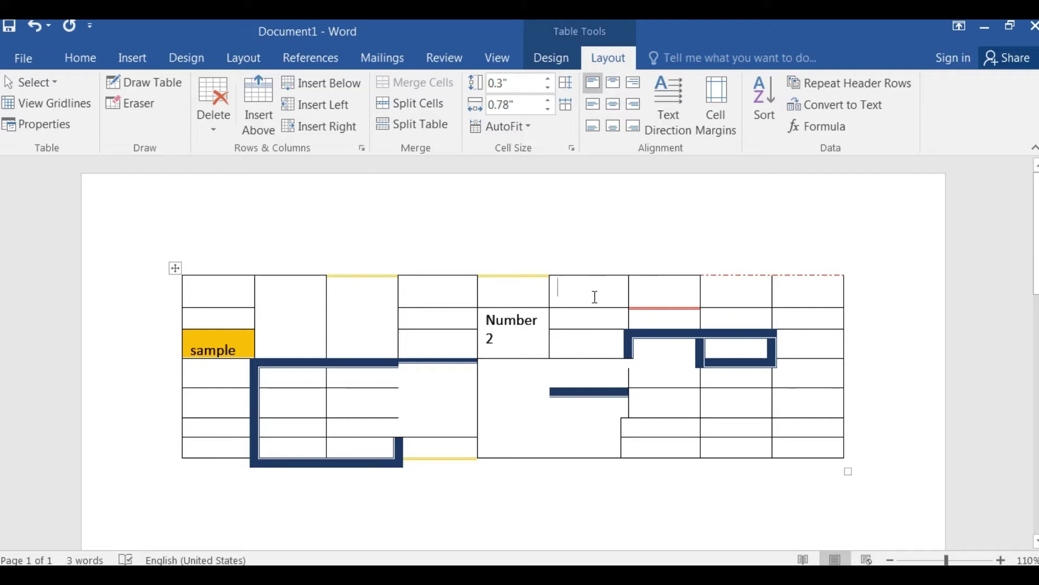
# - Enter "This is sample" in the first row's sixth cell and increase the row height to about 0.48 inches by moving its lower border
pyautogui.write('This is ')
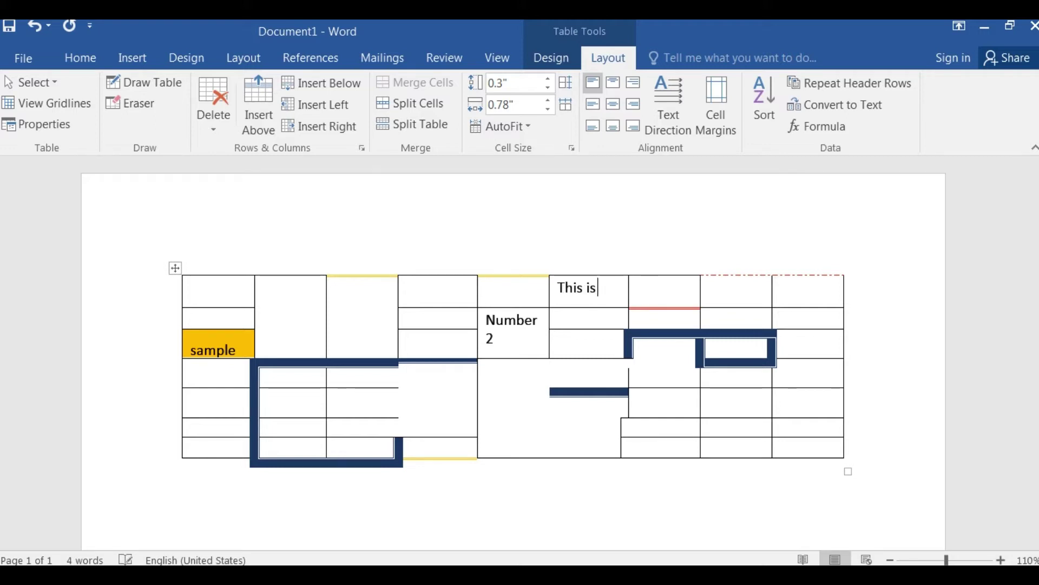
pyautogui.write('sample')
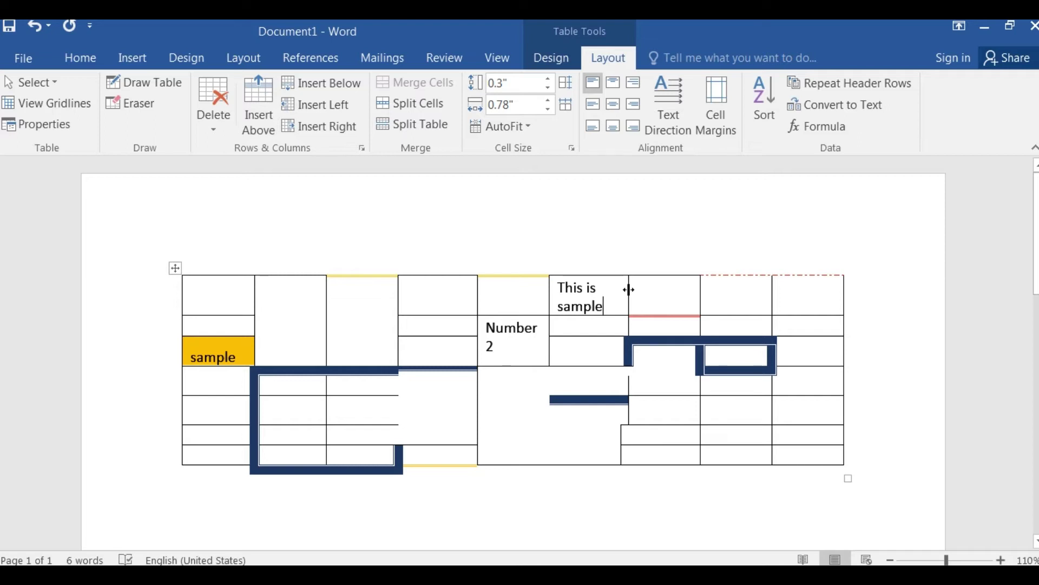
pyautogui.moveTo(609, 268)
pyautogui.moveTo(605, 315); pyautogui.dragTo(608, 326)
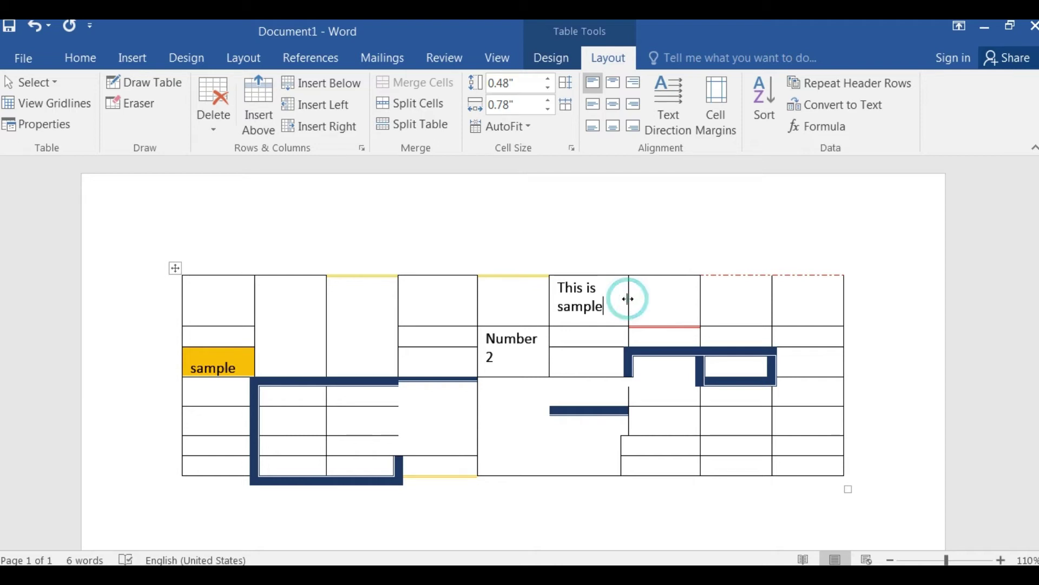
# - Widen the sixth column by moving both of its side borders outward, and undo both changes
pyautogui.moveTo(628, 299); pyautogui.dragTo(652, 295)
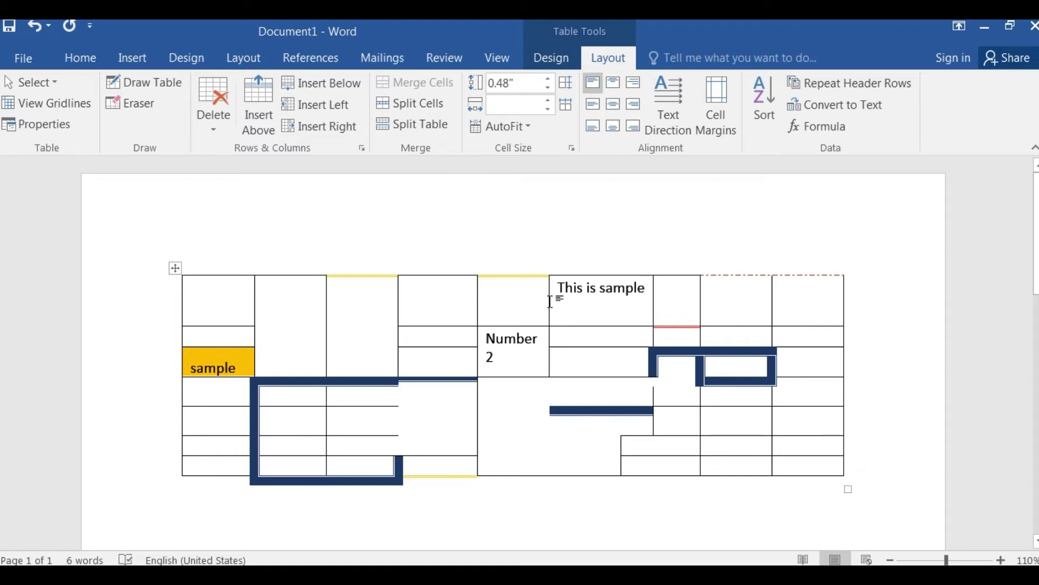
pyautogui.moveTo(548, 298); pyautogui.dragTo(525, 297)
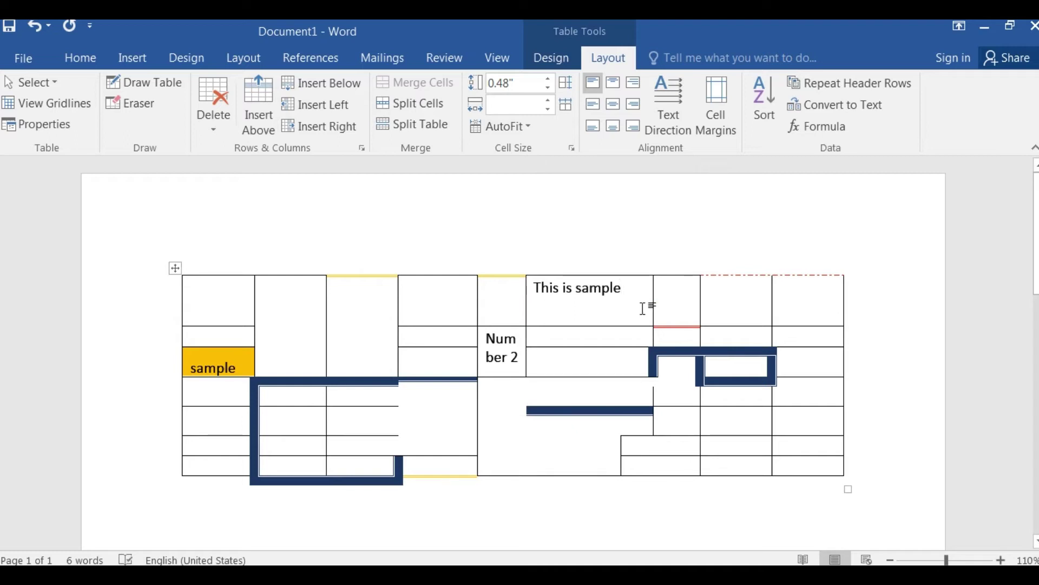
pyautogui.hotkey('ctrl', 'z')
pyautogui.hotkey('ctrl', 'z')
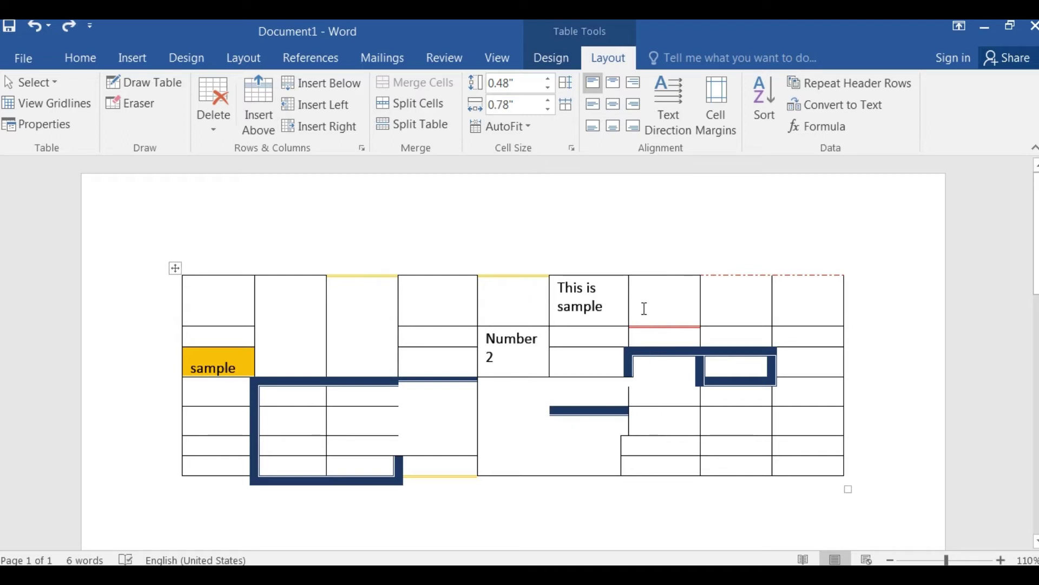
# - Try the top center, top right, three middle and three bottom alignments on the "This is sample" text in the first row
pyautogui.moveTo(559, 280); pyautogui.dragTo(602, 314)
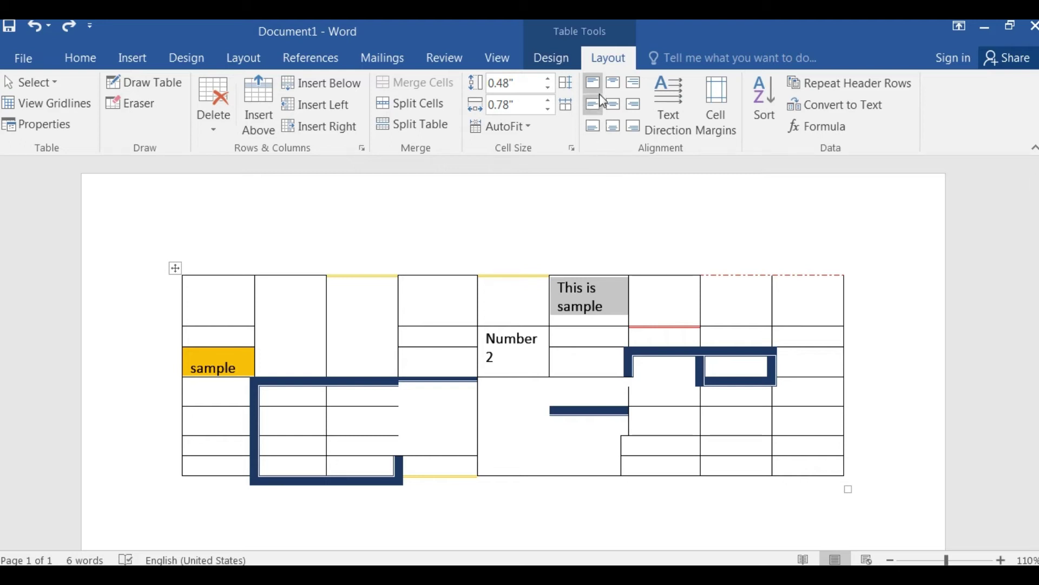
pyautogui.click(616, 86)
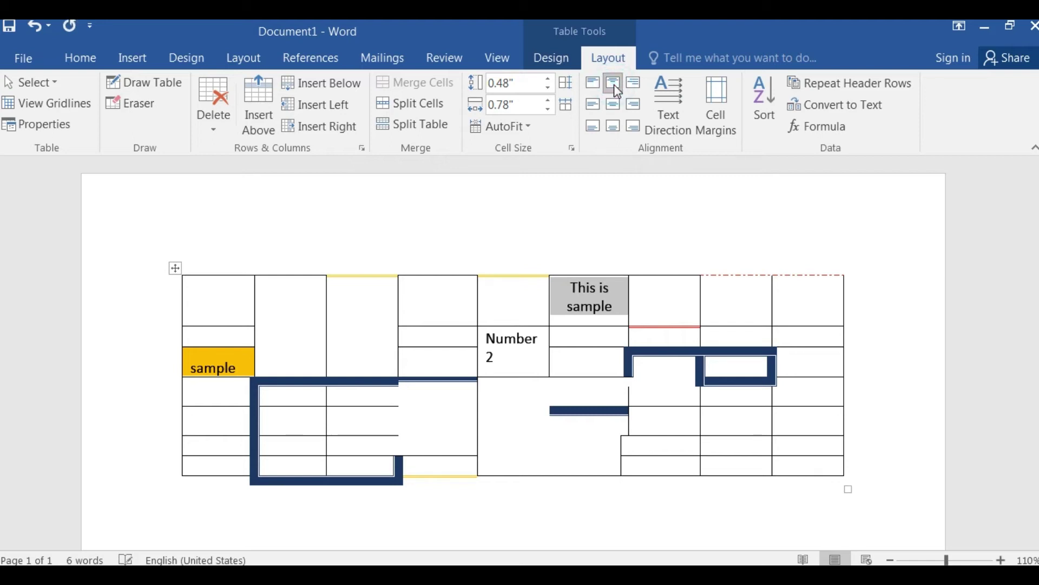
pyautogui.click(636, 84)
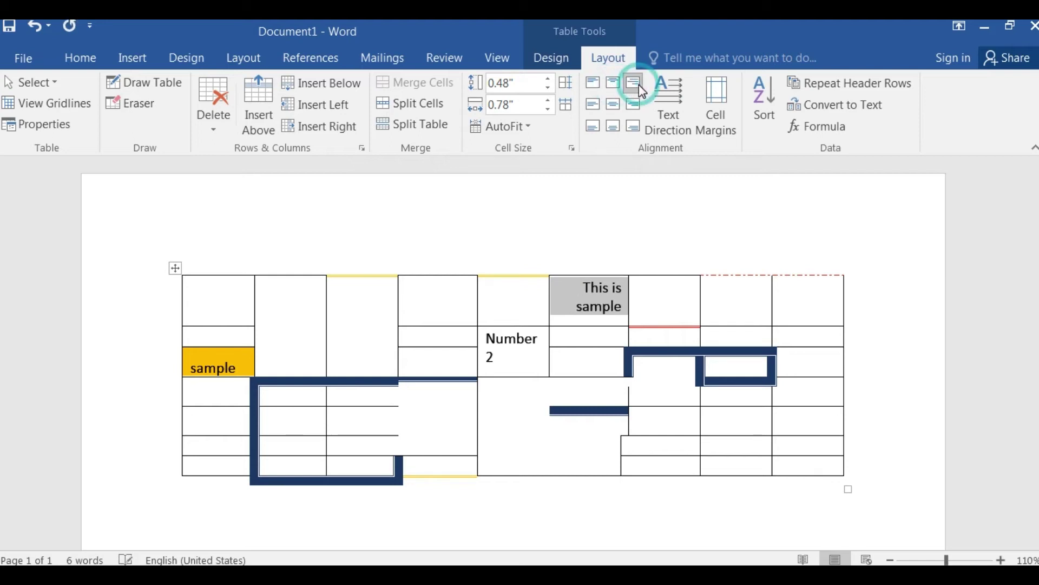
pyautogui.click(633, 107)
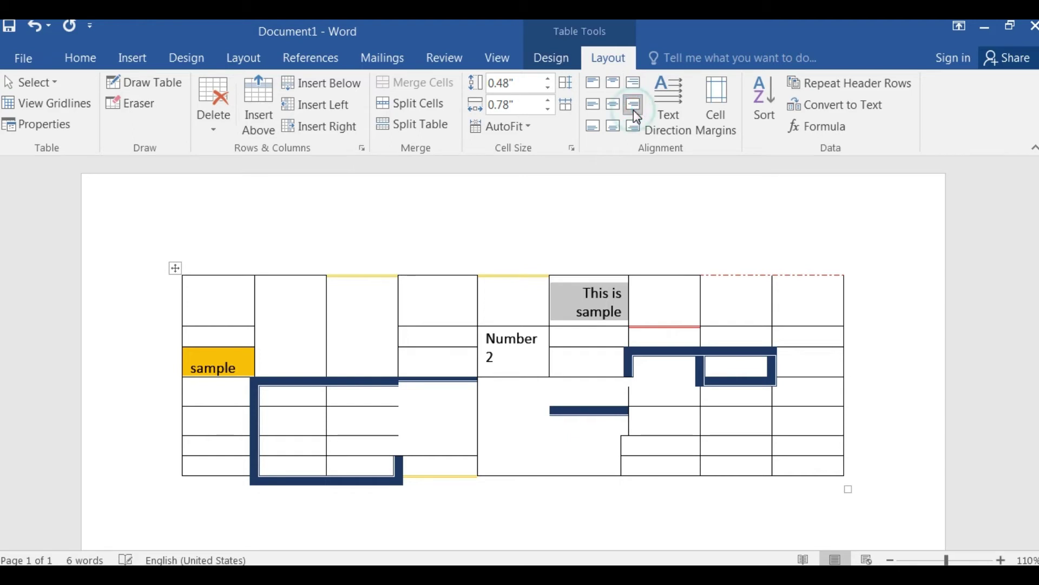
pyautogui.click(614, 110)
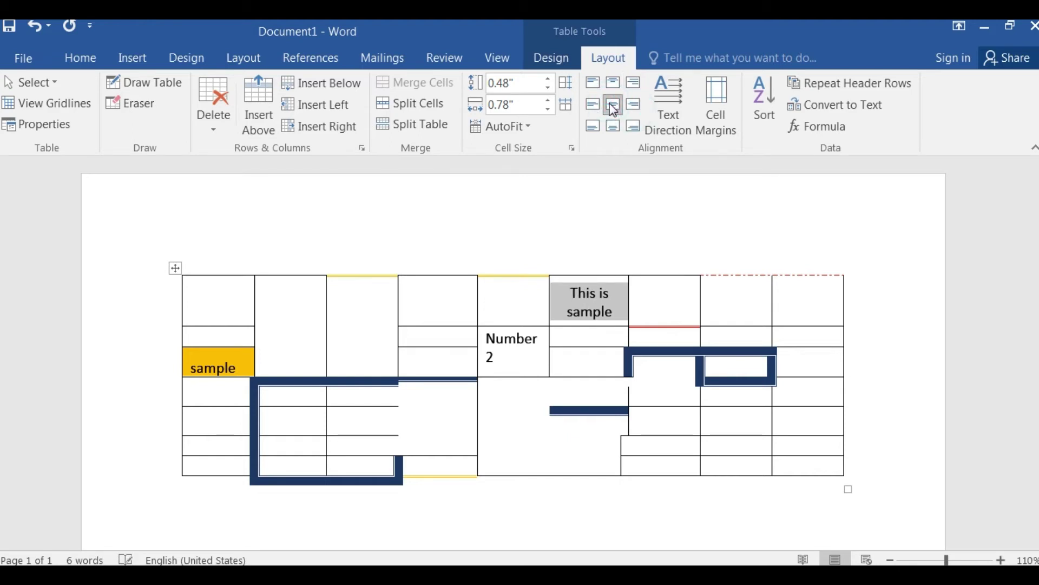
pyautogui.click(592, 104)
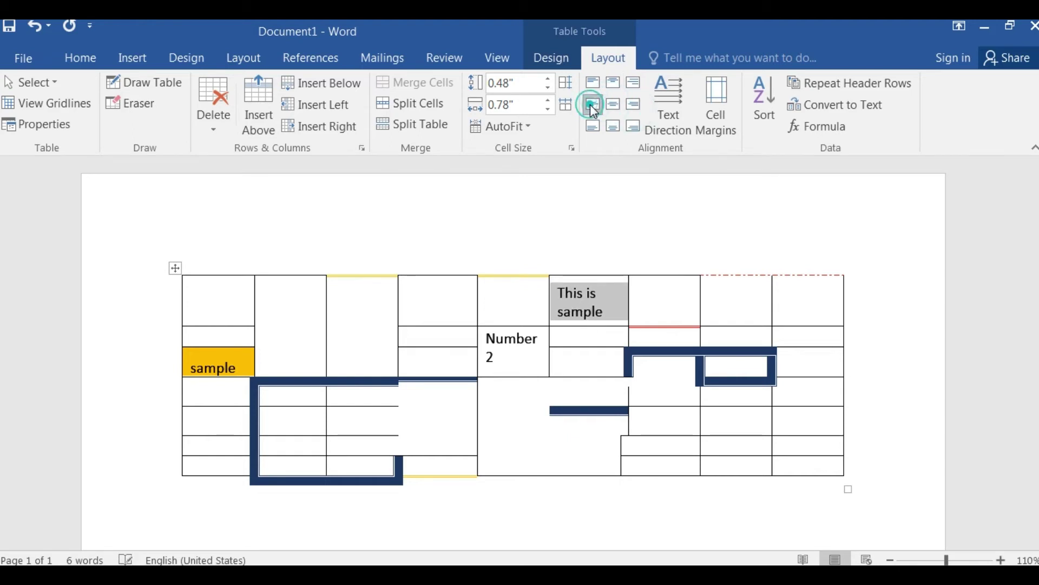
pyautogui.click(595, 127)
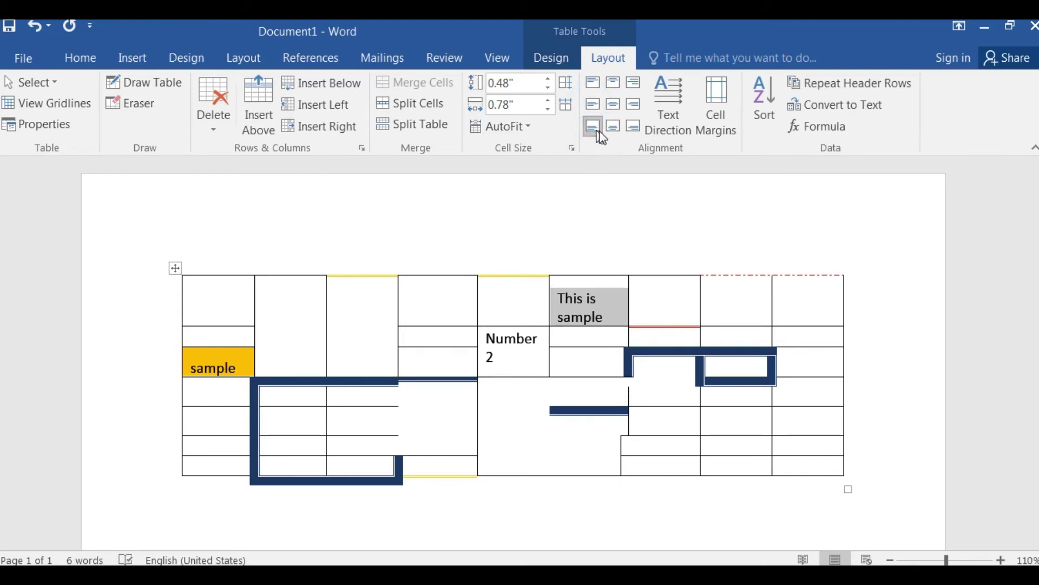
pyautogui.click(616, 128)
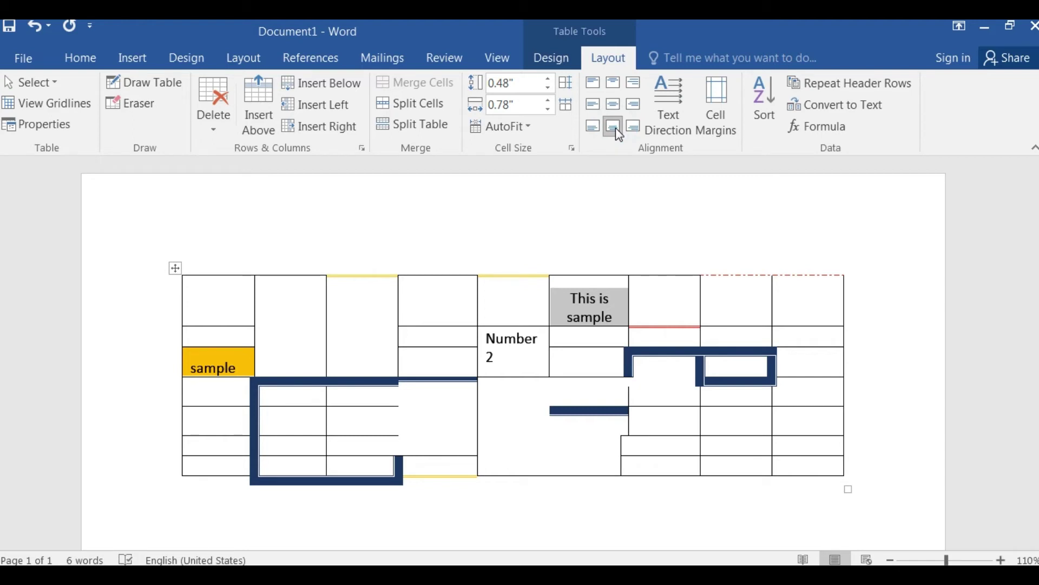
pyautogui.click(633, 127)
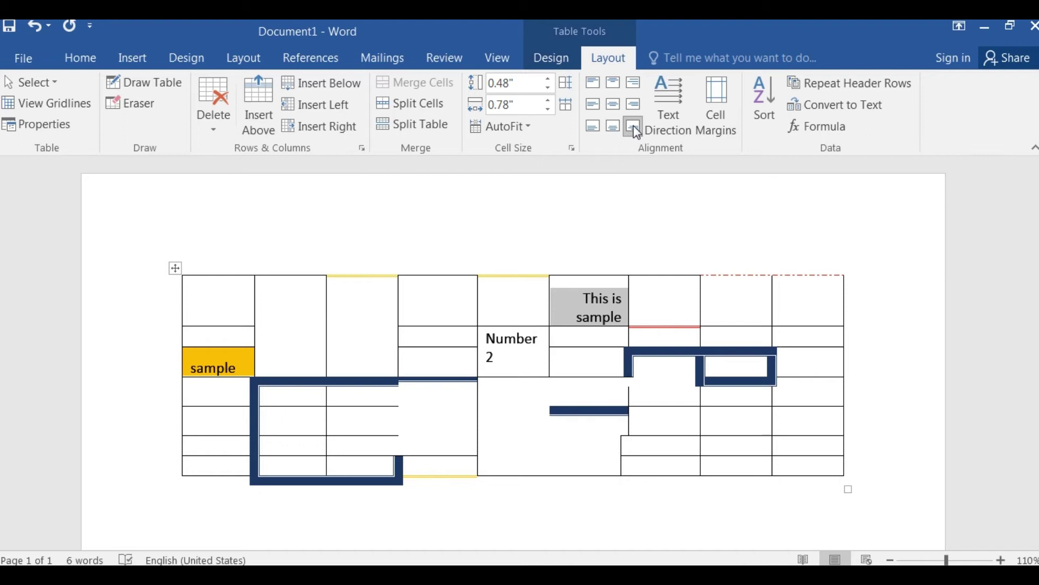
# - Cycle the "This is sample" text back through the bottom, middle and top cell alignments, ending with Align Top Left
pyautogui.click(610, 126)
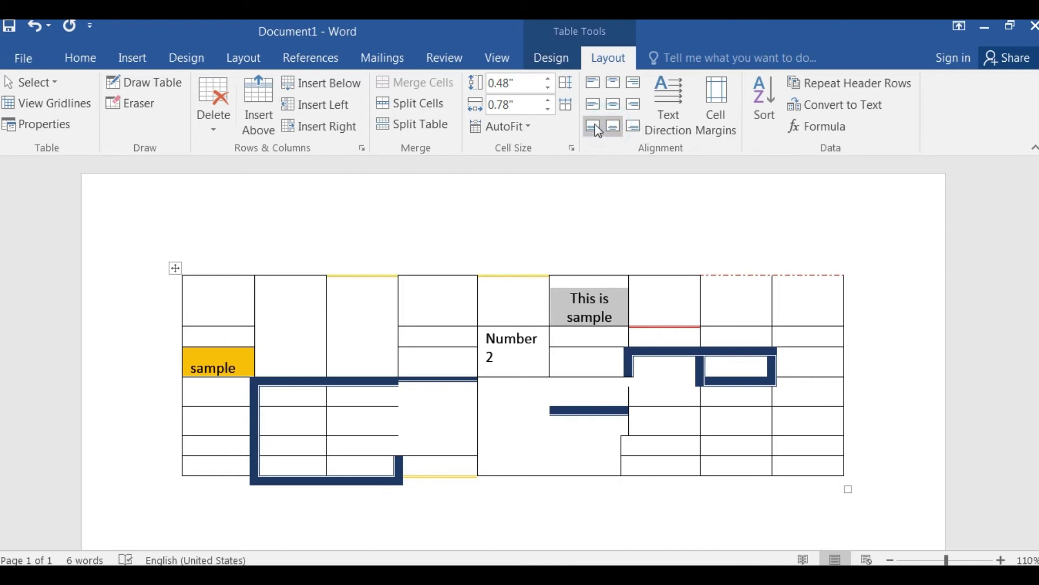
pyautogui.click(593, 128)
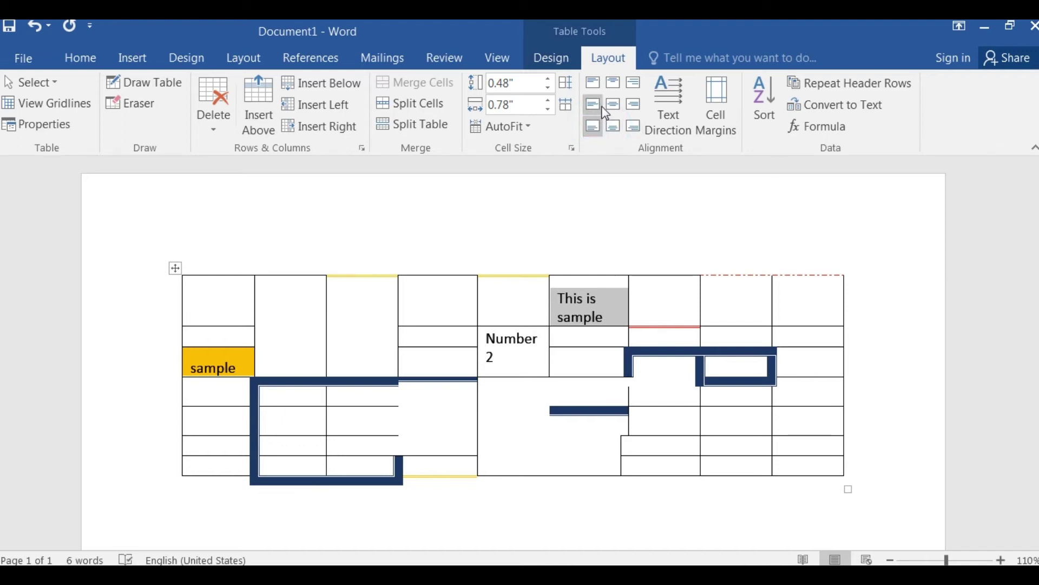
pyautogui.click(594, 105)
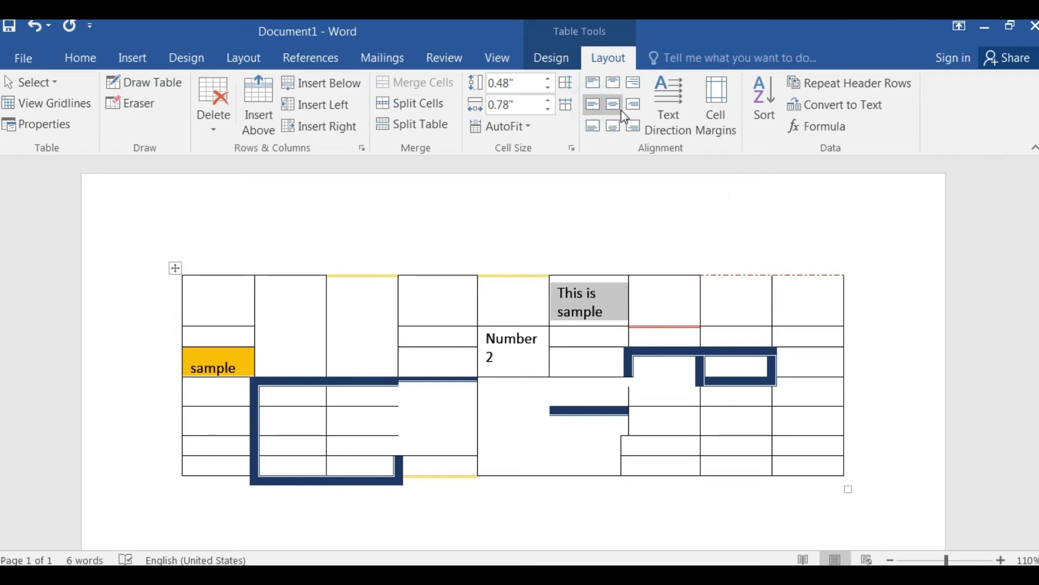
pyautogui.click(622, 110)
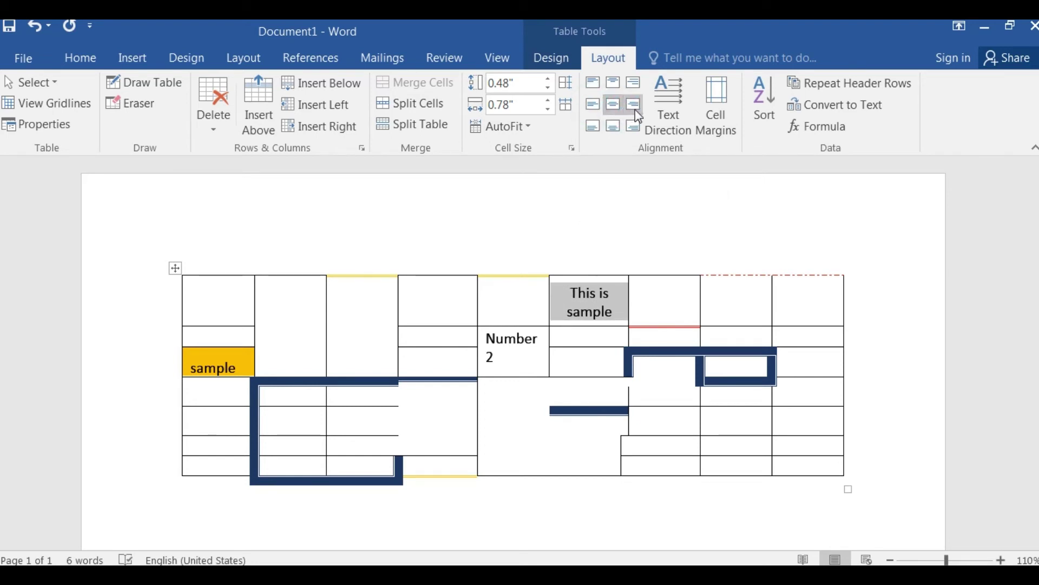
pyautogui.click(633, 106)
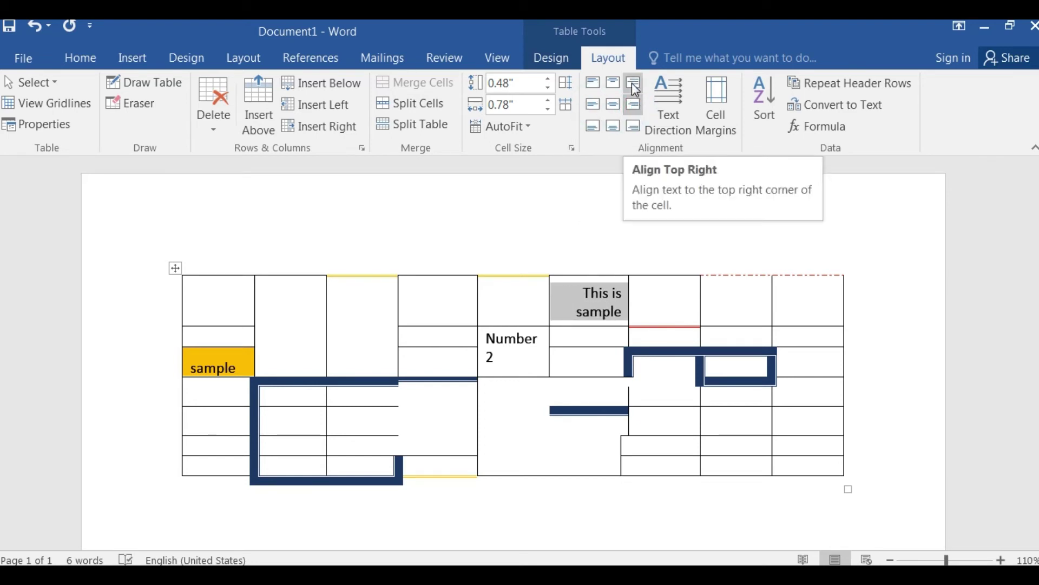
pyautogui.click(633, 85)
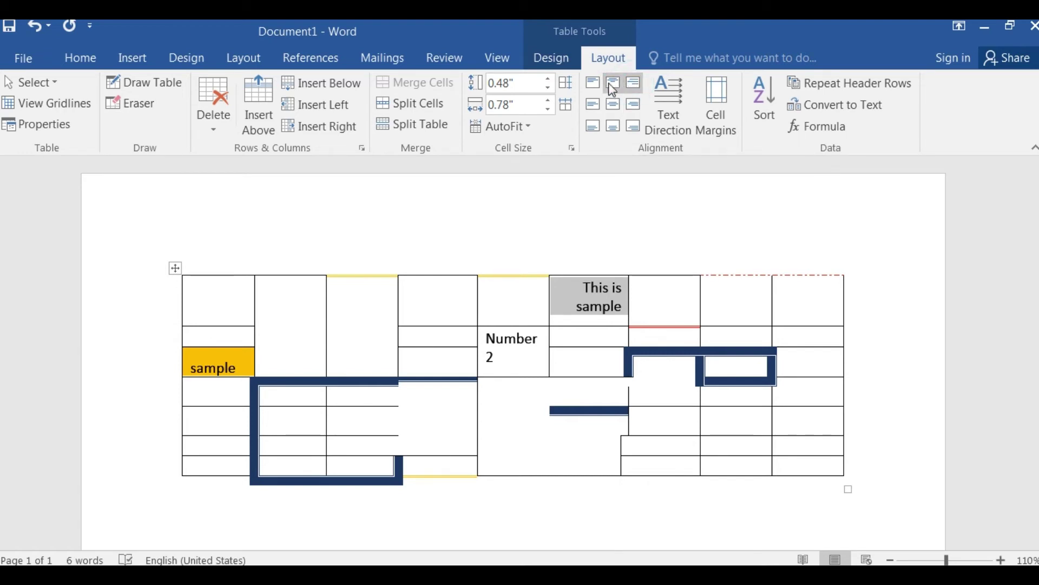
pyautogui.click(610, 84)
pyautogui.click(594, 84)
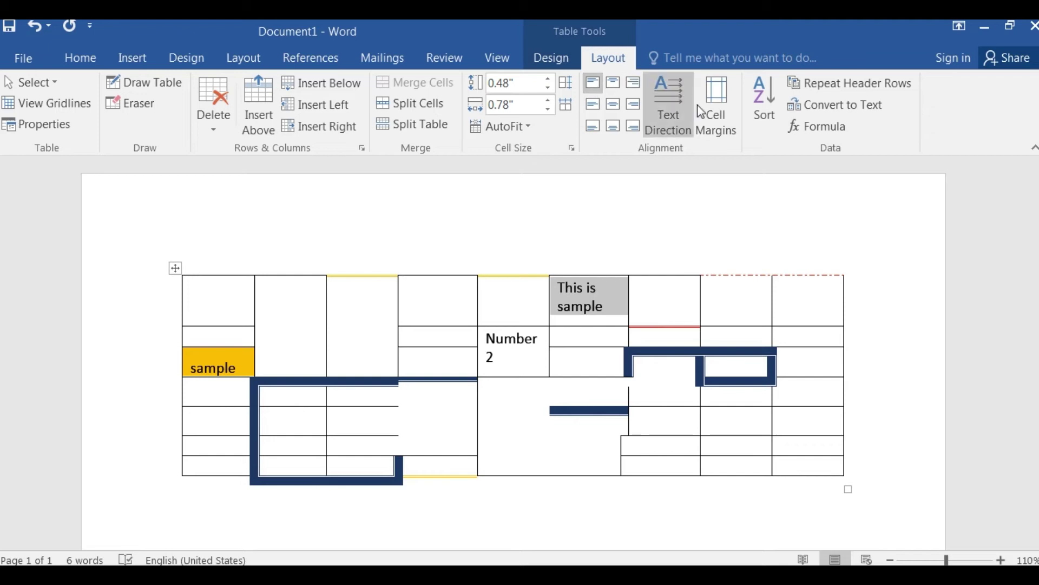
pyautogui.click(651, 292)
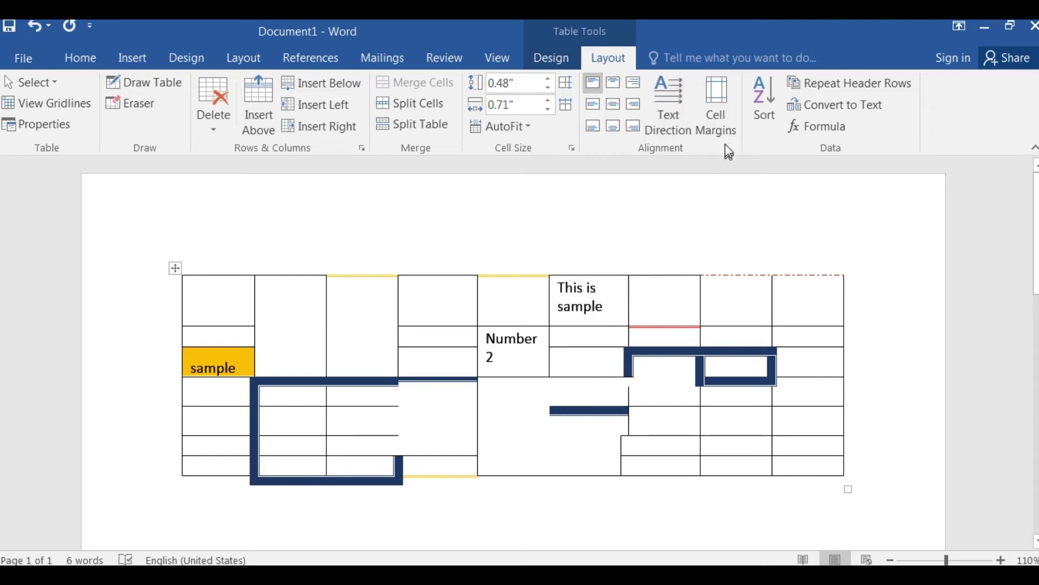
pyautogui.click(727, 103)
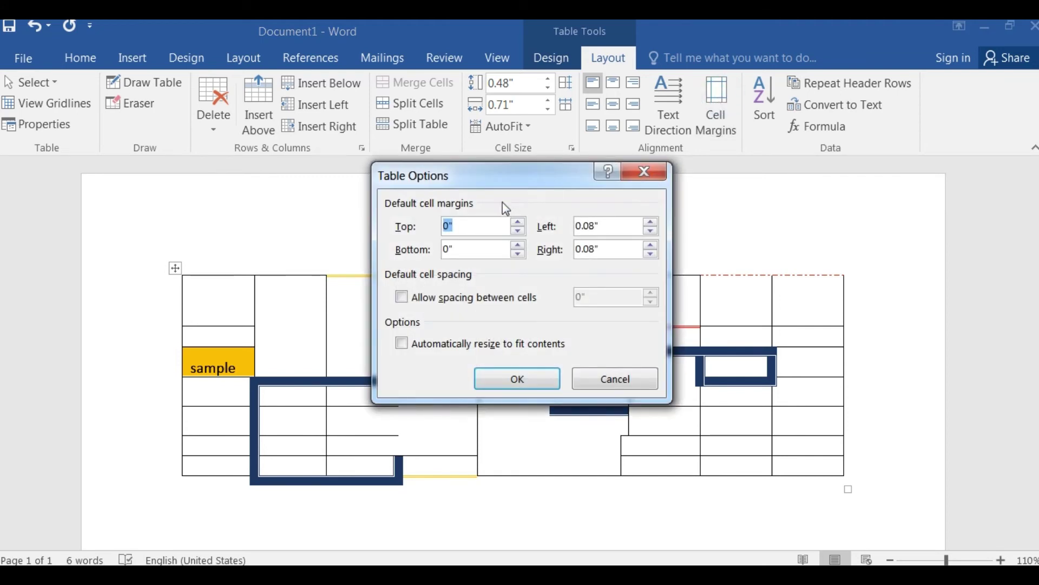
pyautogui.moveTo(517, 176); pyautogui.dragTo(411, 176)
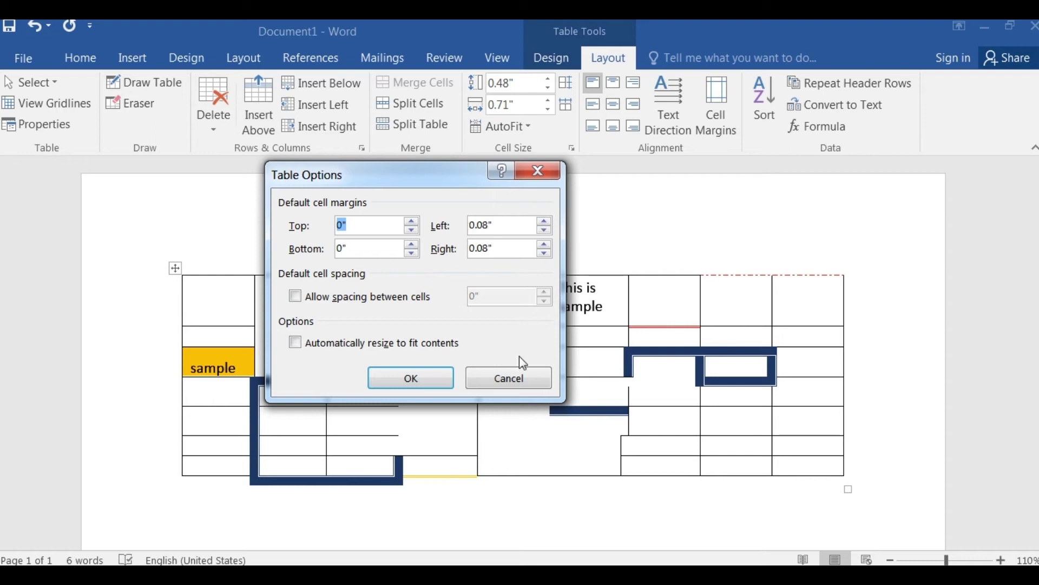
pyautogui.click(506, 379)
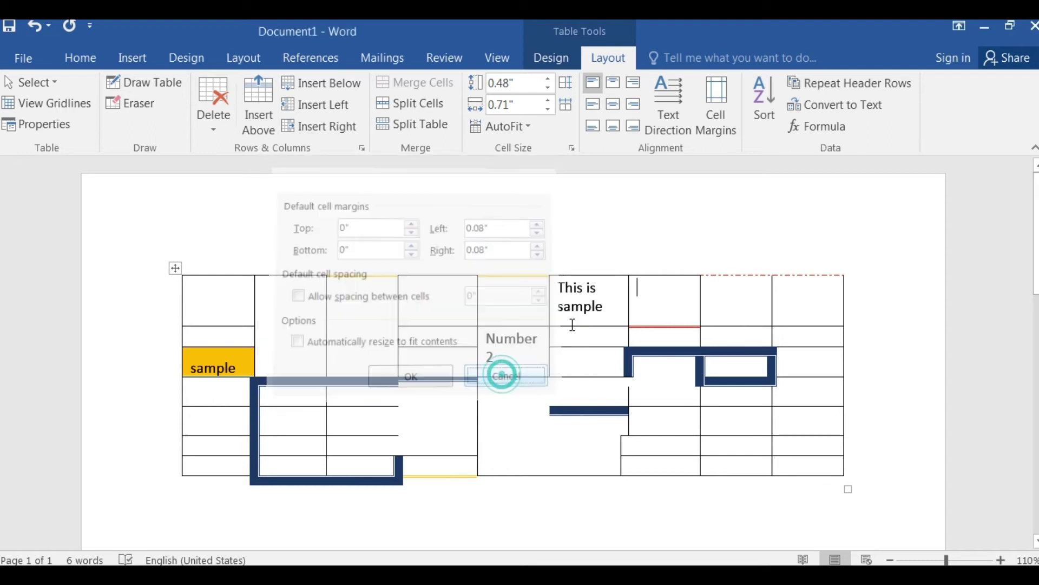
# - From the "This is sample" cell, open the cell margin options and set the default top margin to 0.06"
pyautogui.click(560, 287)
pyautogui.click(553, 288)
pyautogui.click(596, 287)
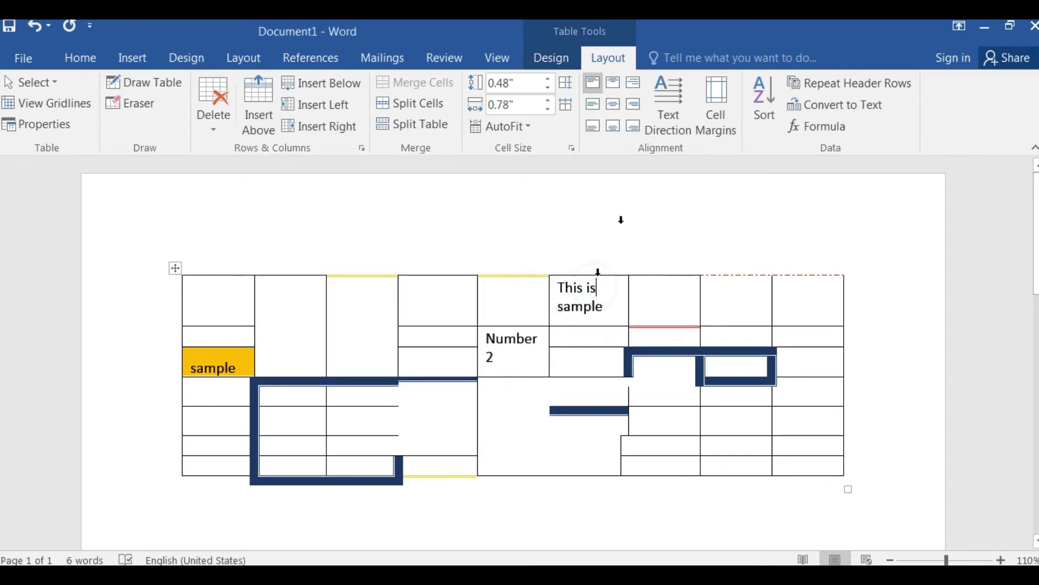
pyautogui.click(719, 119)
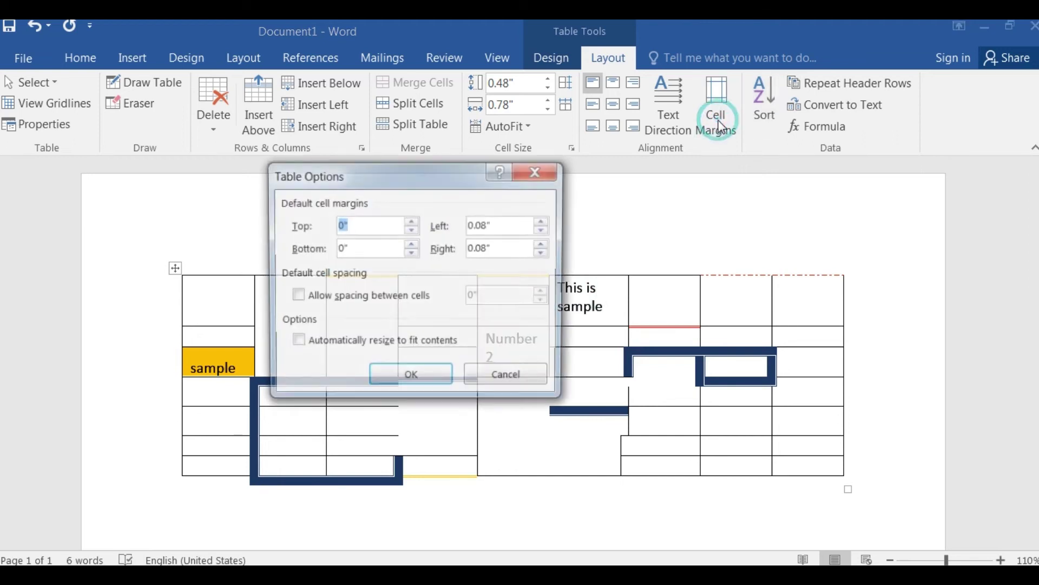
pyautogui.click(410, 220)
pyautogui.click(411, 220)
pyautogui.click(411, 220)
pyautogui.click(411, 219)
pyautogui.click(411, 219)
pyautogui.click(410, 220)
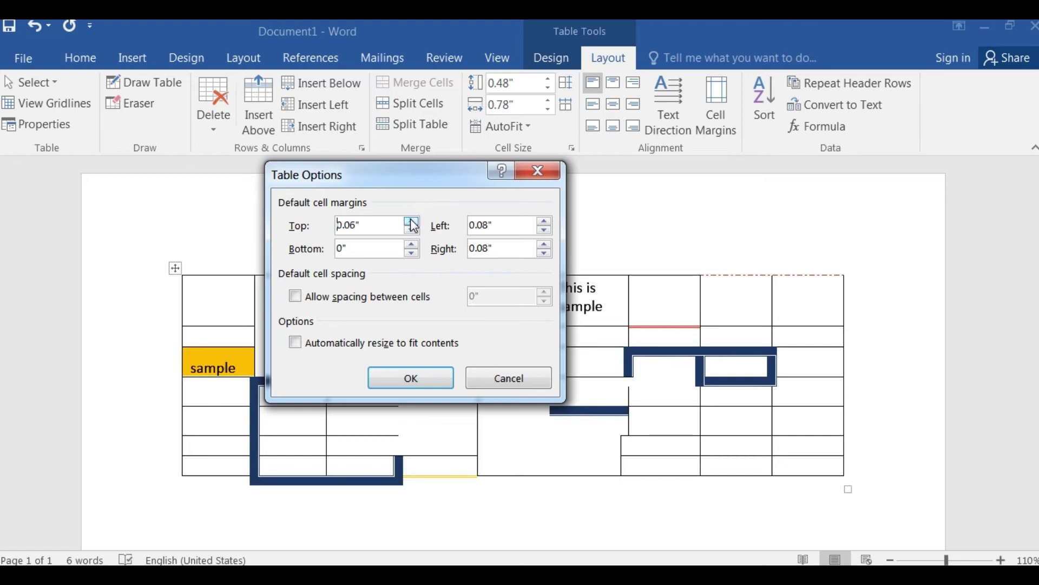
# - Set the default cell margins to 0.05" left, 0.1" right and 0.04" bottom, and apply them to the table
pyautogui.click(544, 230)
pyautogui.click(544, 230)
pyautogui.click(544, 230)
pyautogui.click(544, 244)
pyautogui.click(544, 245)
pyautogui.click(413, 254)
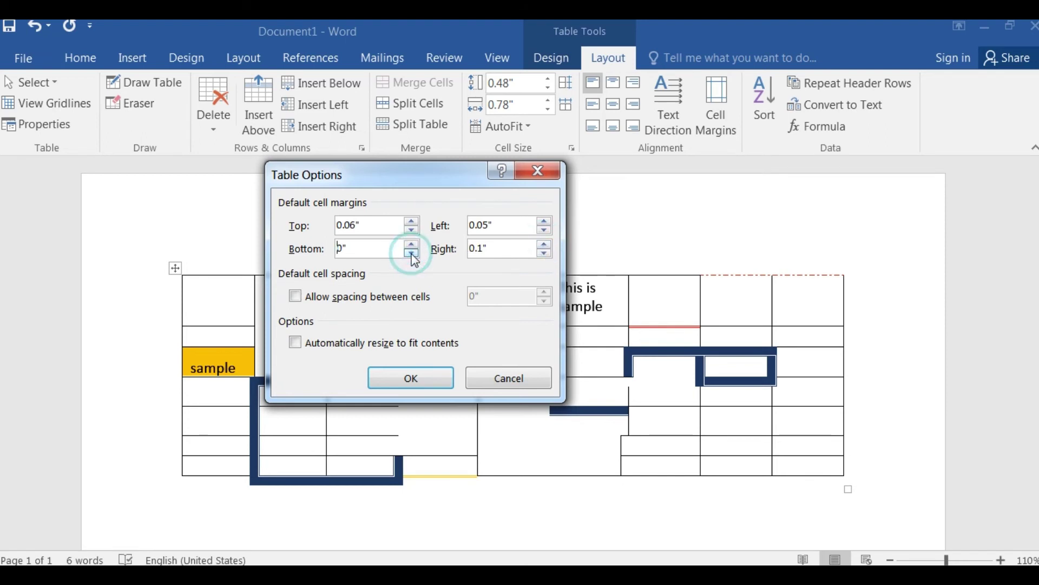
pyautogui.click(413, 244)
pyautogui.click(413, 243)
pyautogui.click(413, 244)
pyautogui.click(414, 244)
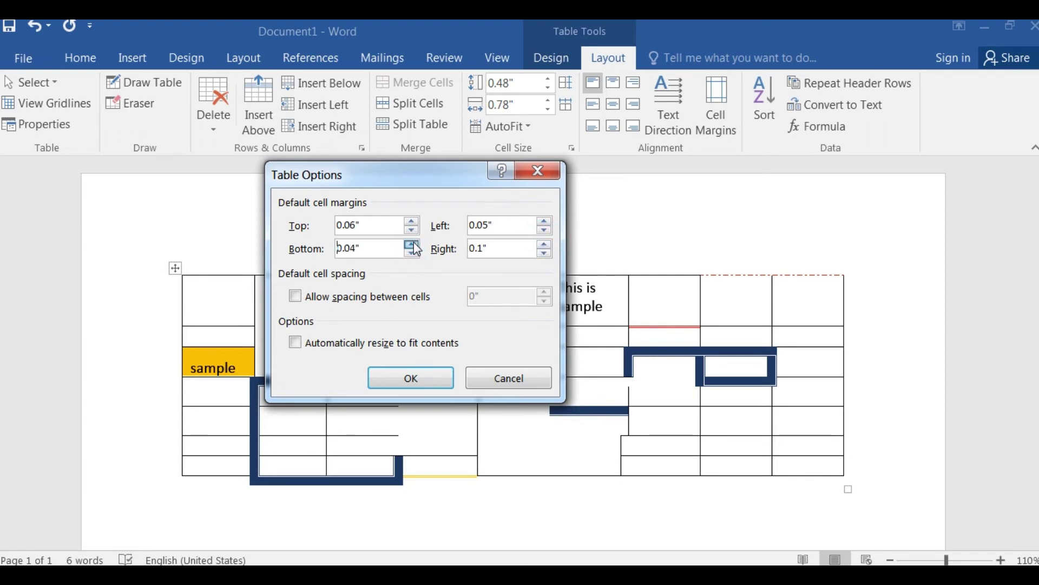
pyautogui.click(423, 378)
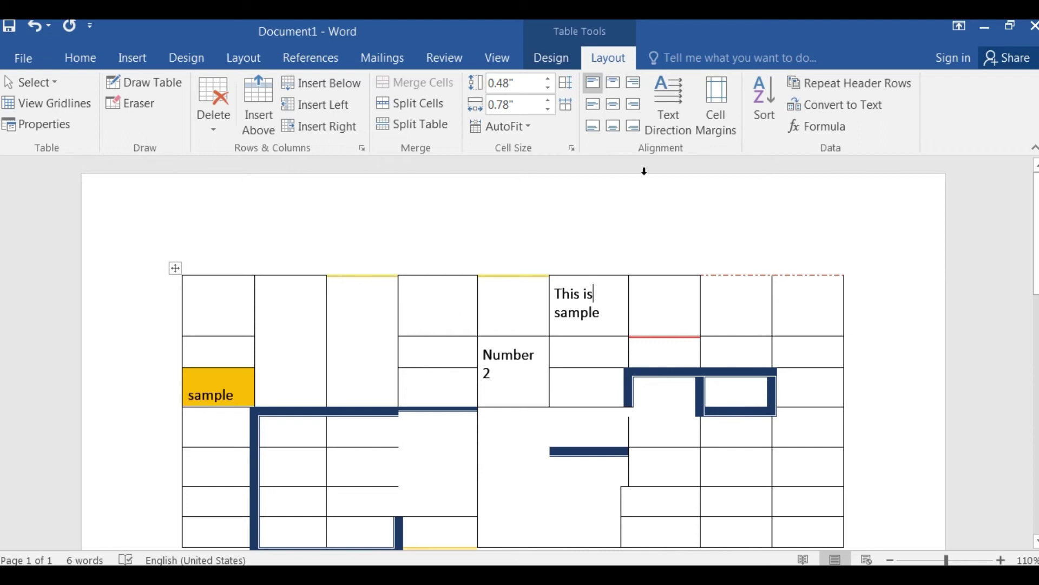
# - Rotate the text direction of the "This is sample" cell through both vertical orientations and back to horizontal
pyautogui.click(670, 91)
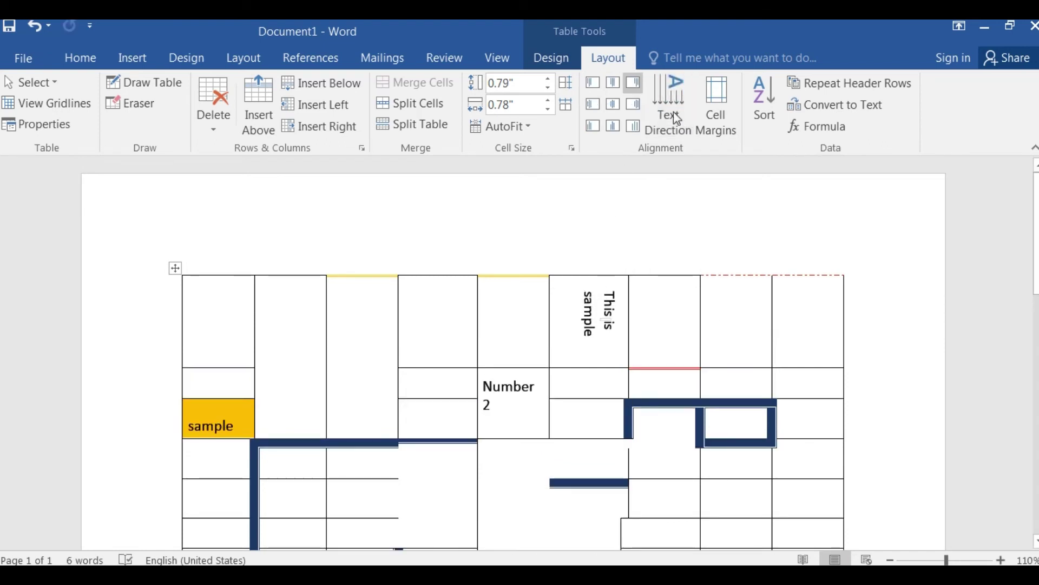
pyautogui.click(672, 104)
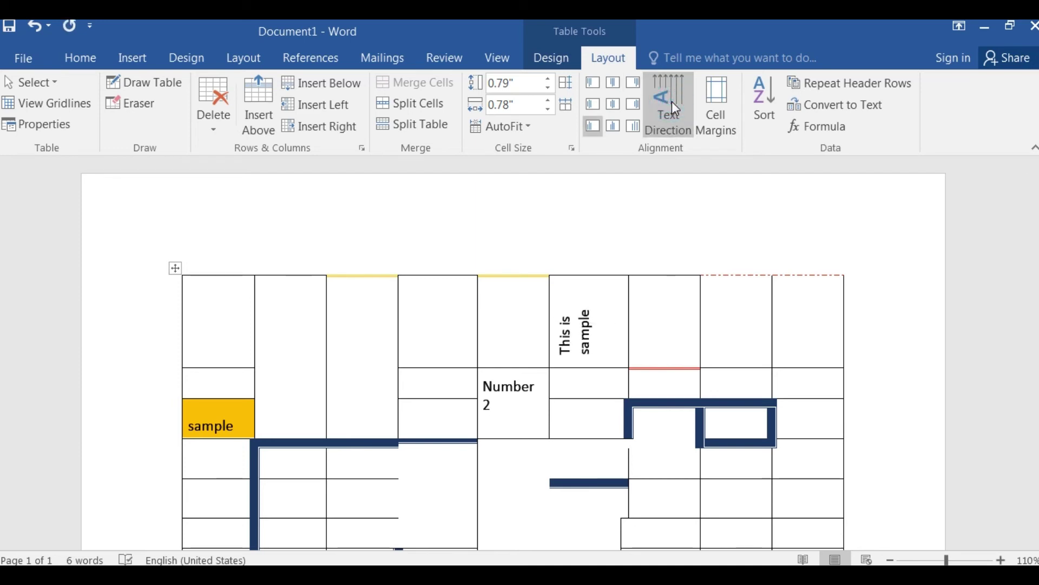
pyautogui.click(672, 103)
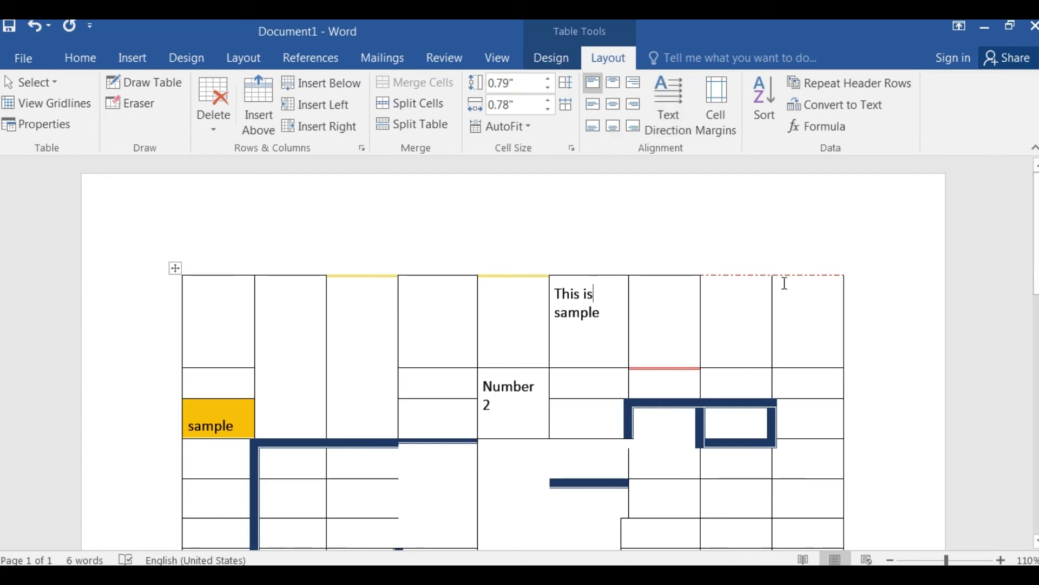
pyautogui.scroll(-5, 785, 283)
pyautogui.scroll(5, 785, 283)
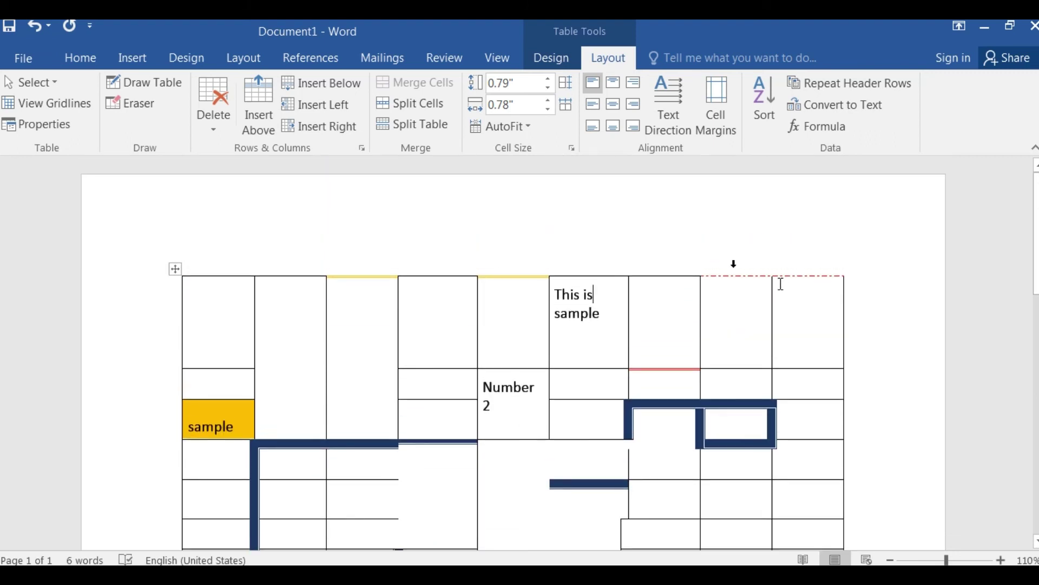